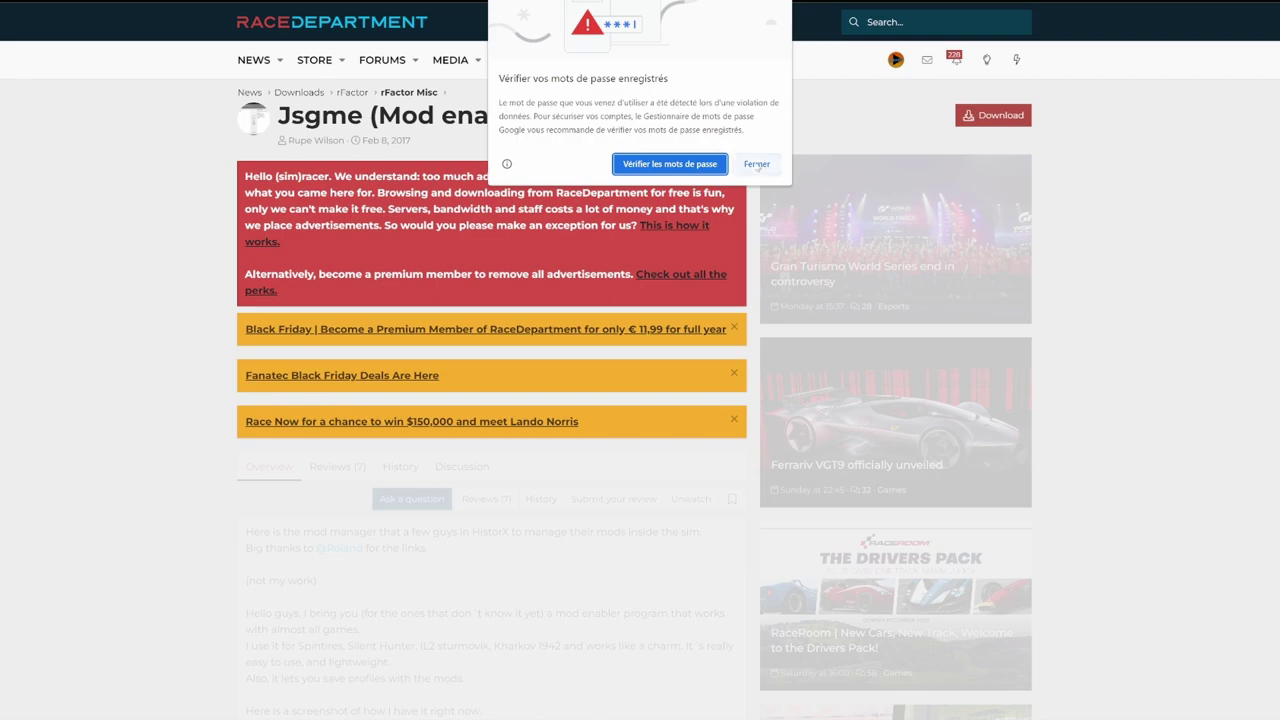
Download JSGME.zip from RaceDepartment, open it in the WinZip evaluation version and select its JSGME folder
click(988, 115)
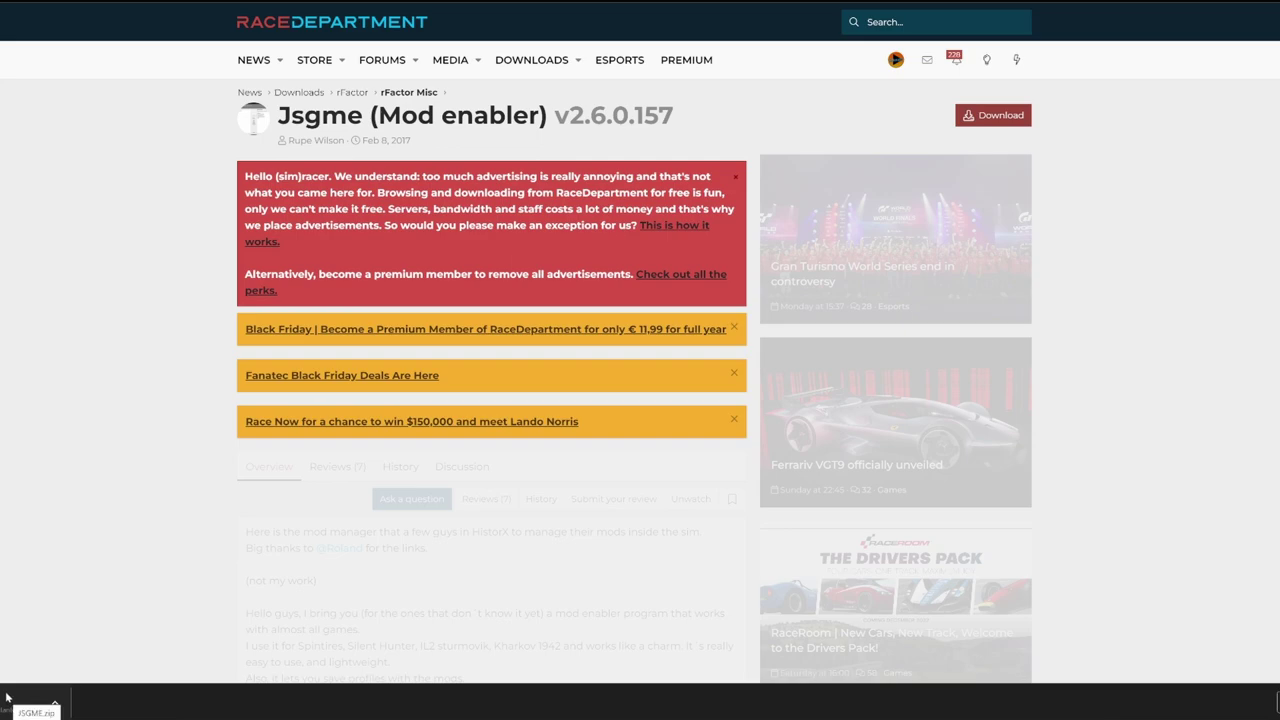
click(55, 705)
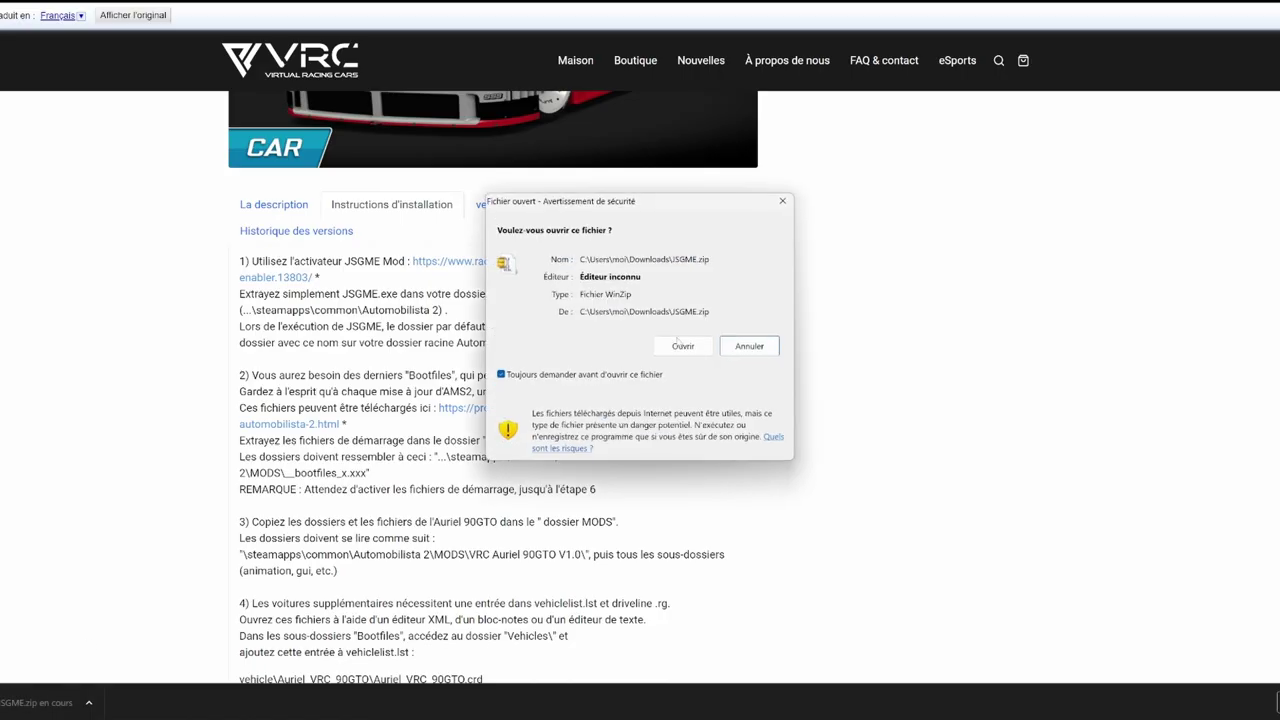
click(680, 345)
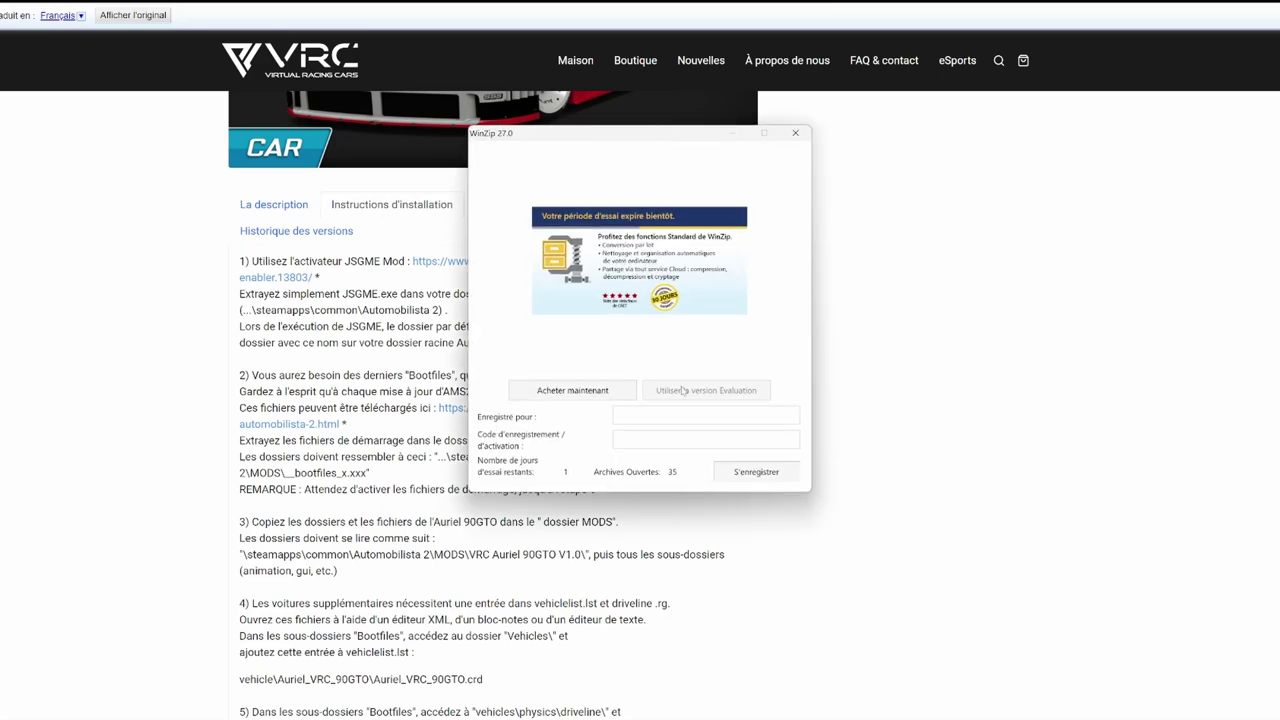
click(683, 392)
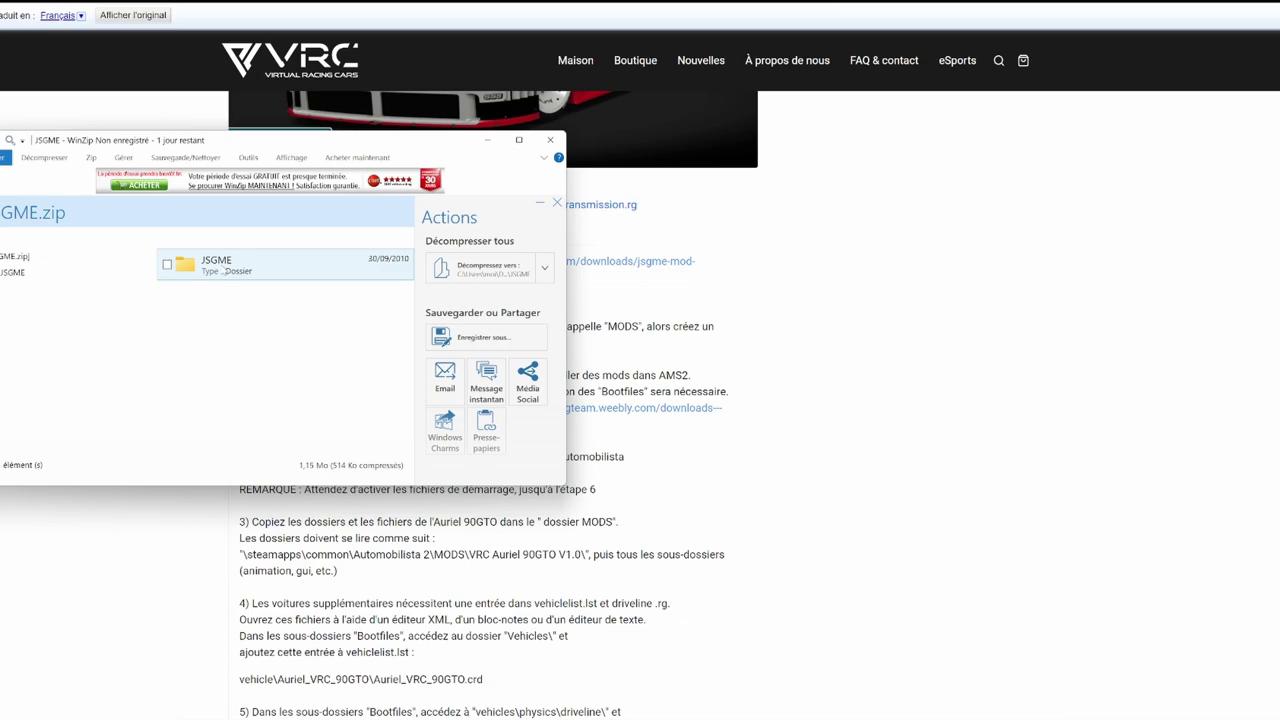
click(222, 270)
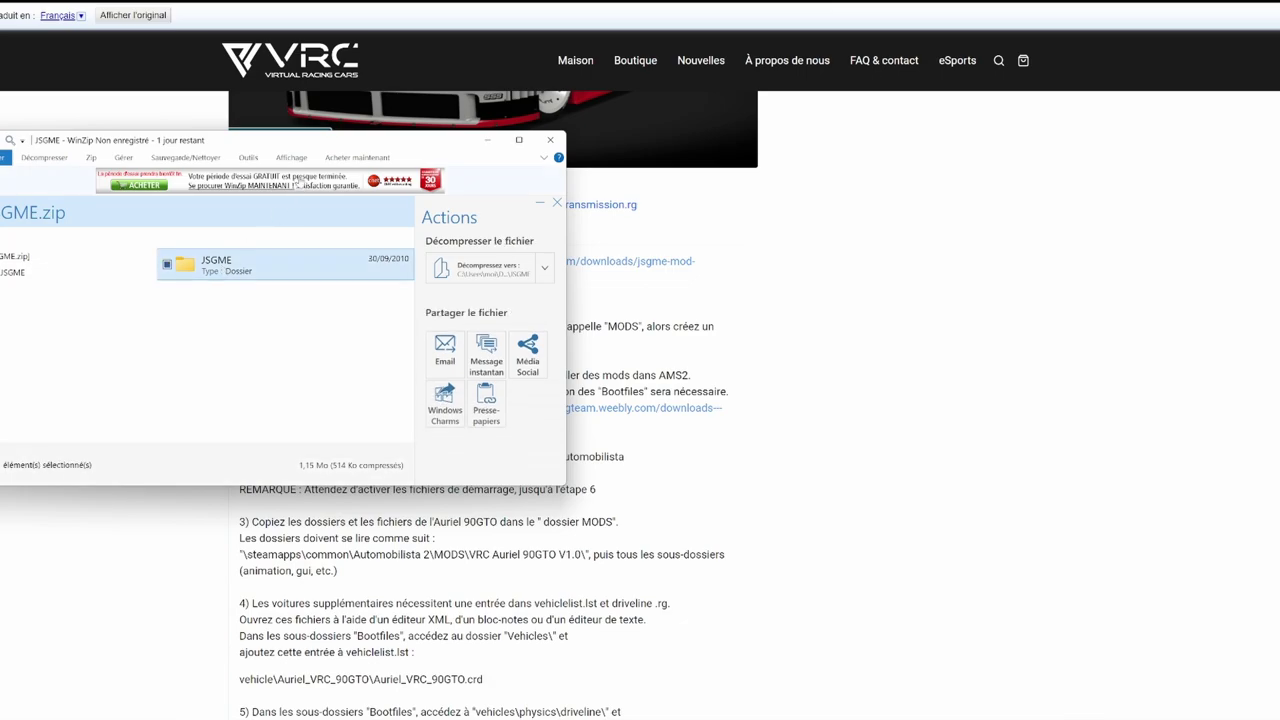
drag(293, 142, 1066, 93)
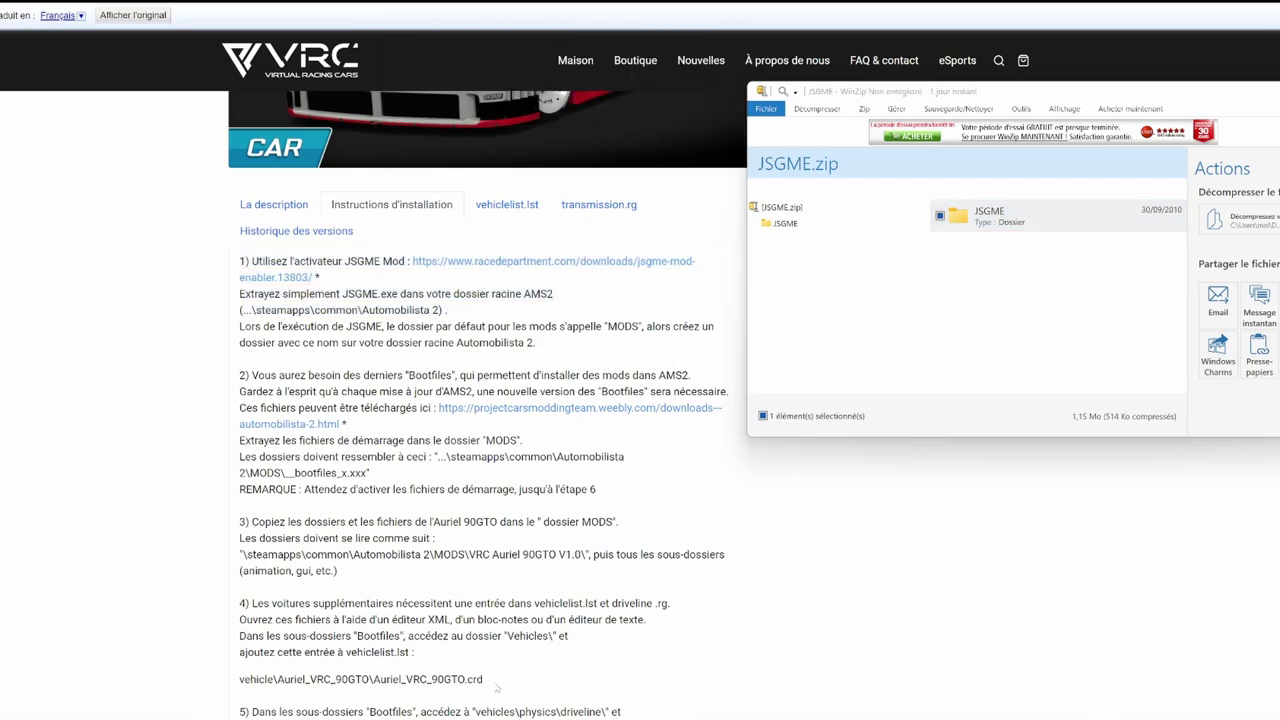
Switch to the Steam folder in File Explorer and open steamapps\common\Automobilista 2
key(alt+Tab)
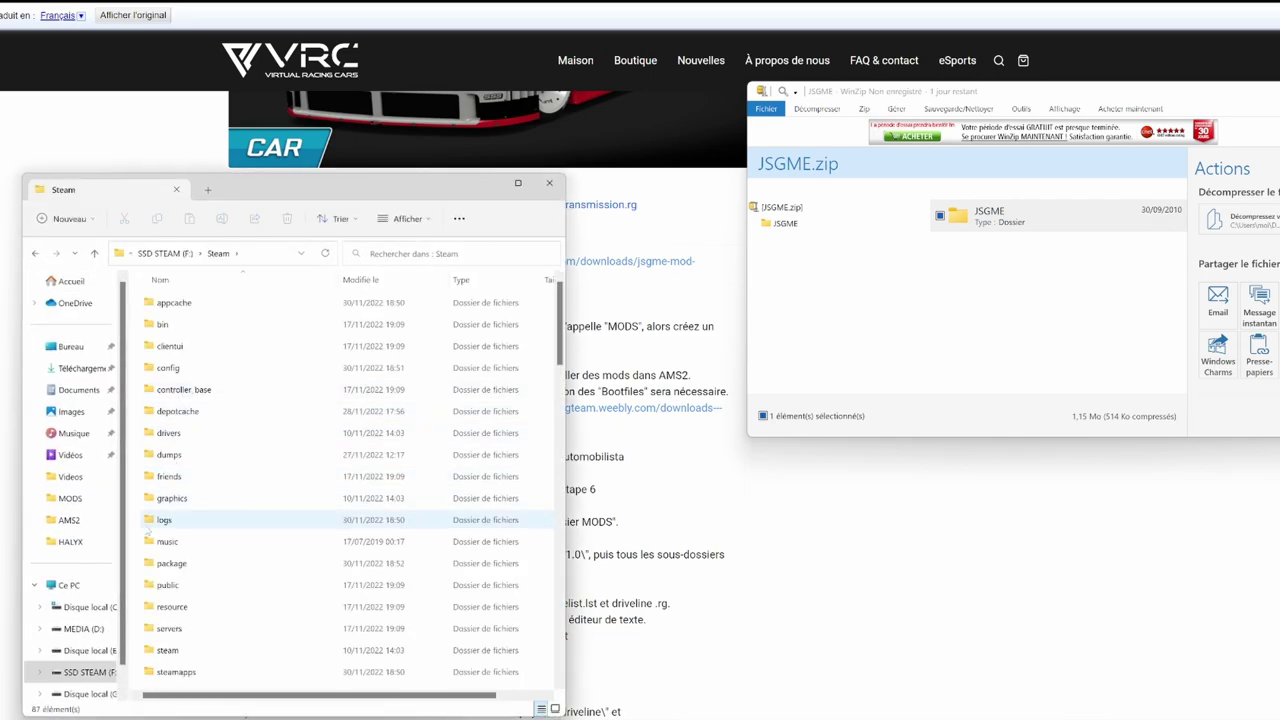
scroll(168, 570, down, 1)
double_click(175, 613)
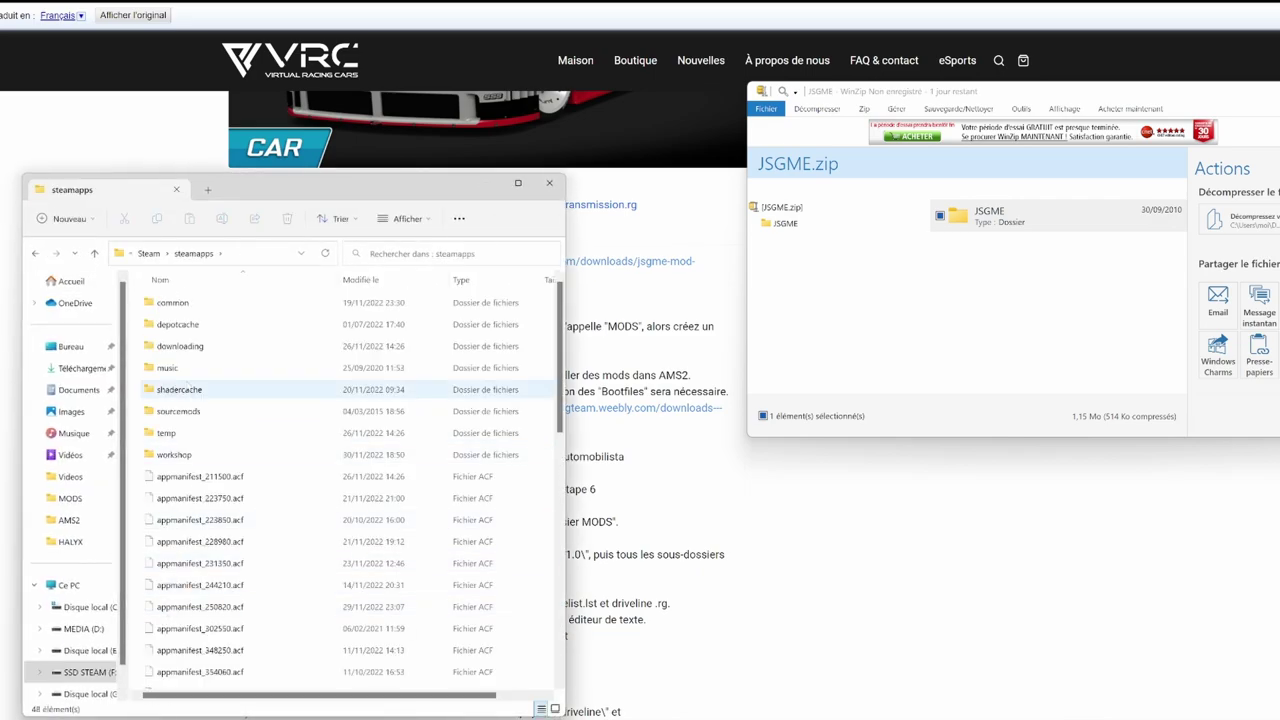
double_click(186, 311)
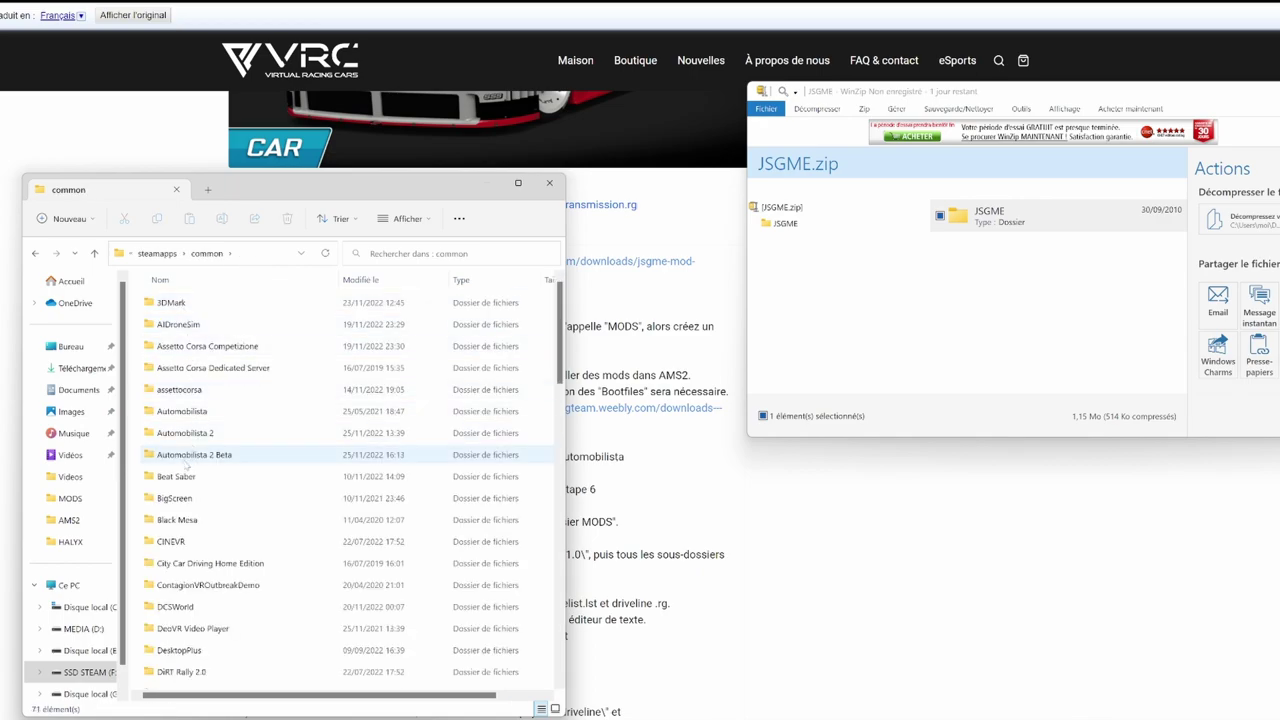
scroll(177, 550, down, 2)
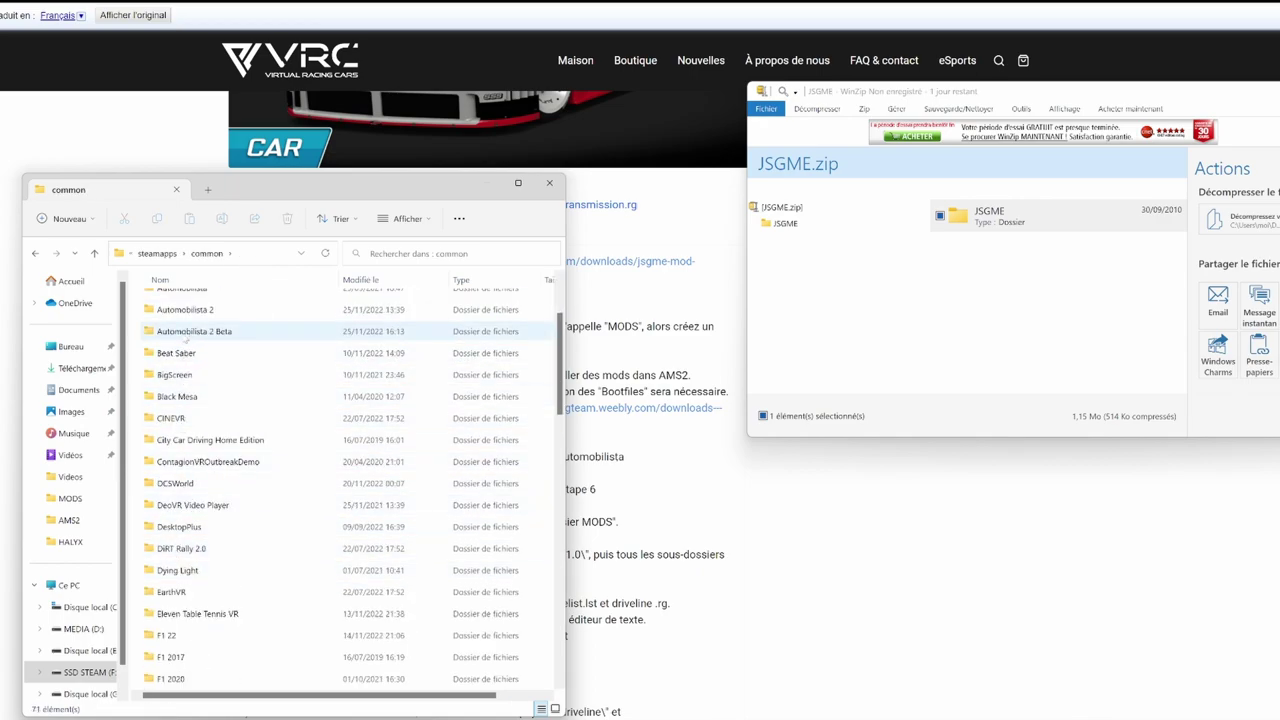
double_click(185, 310)
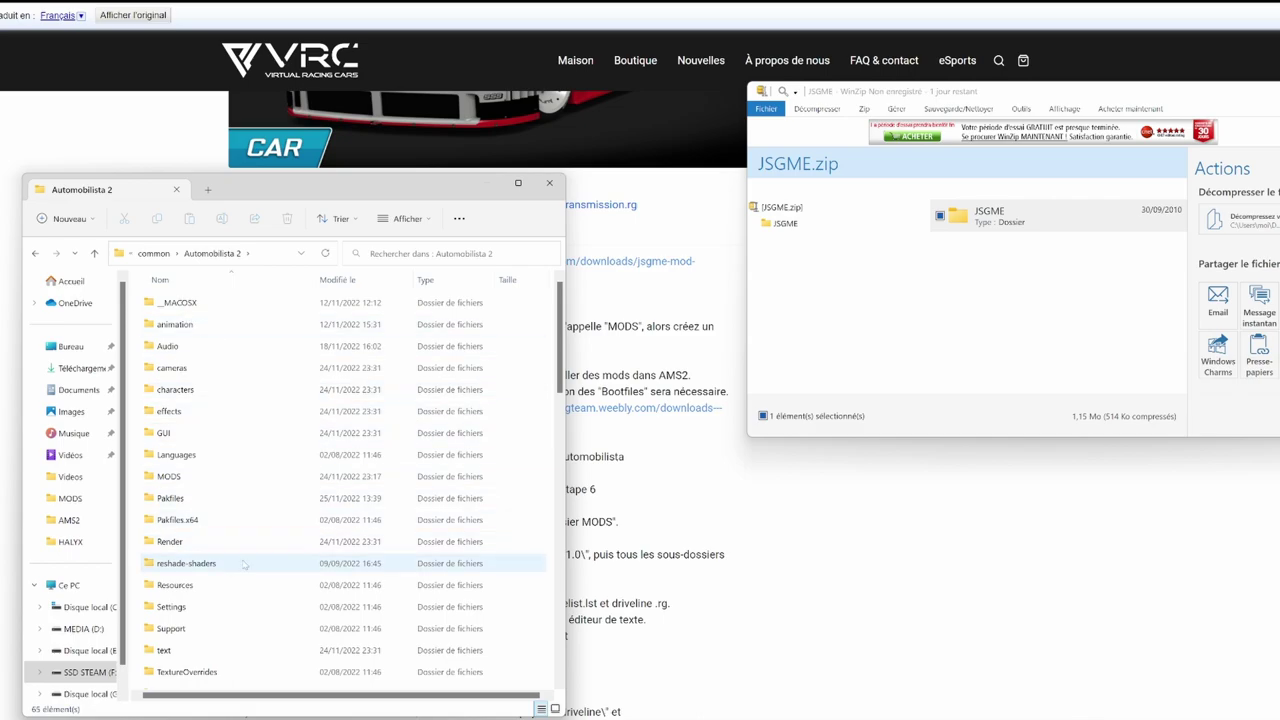
Locate and select the JSGME application in the Automobilista 2 root folder
scroll(242, 560, down, 10)
scroll(242, 548, up, 3)
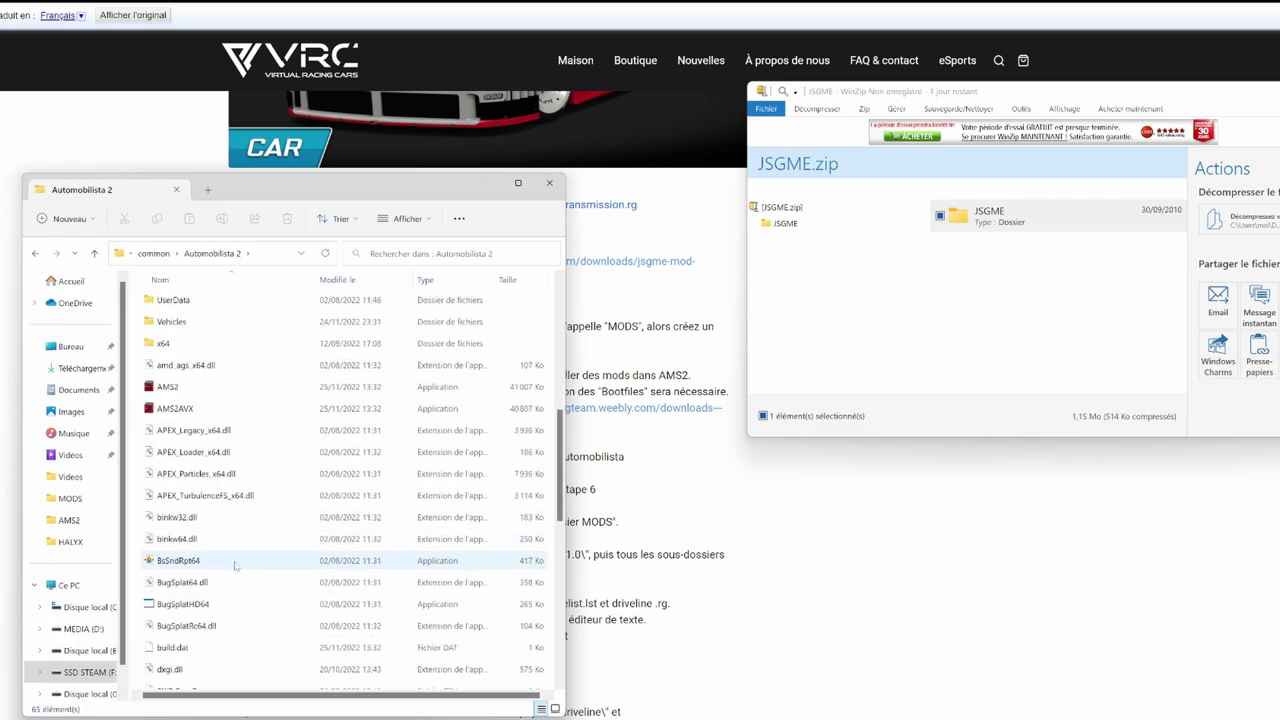
scroll(210, 430, down, 3)
scroll(210, 430, down, 1)
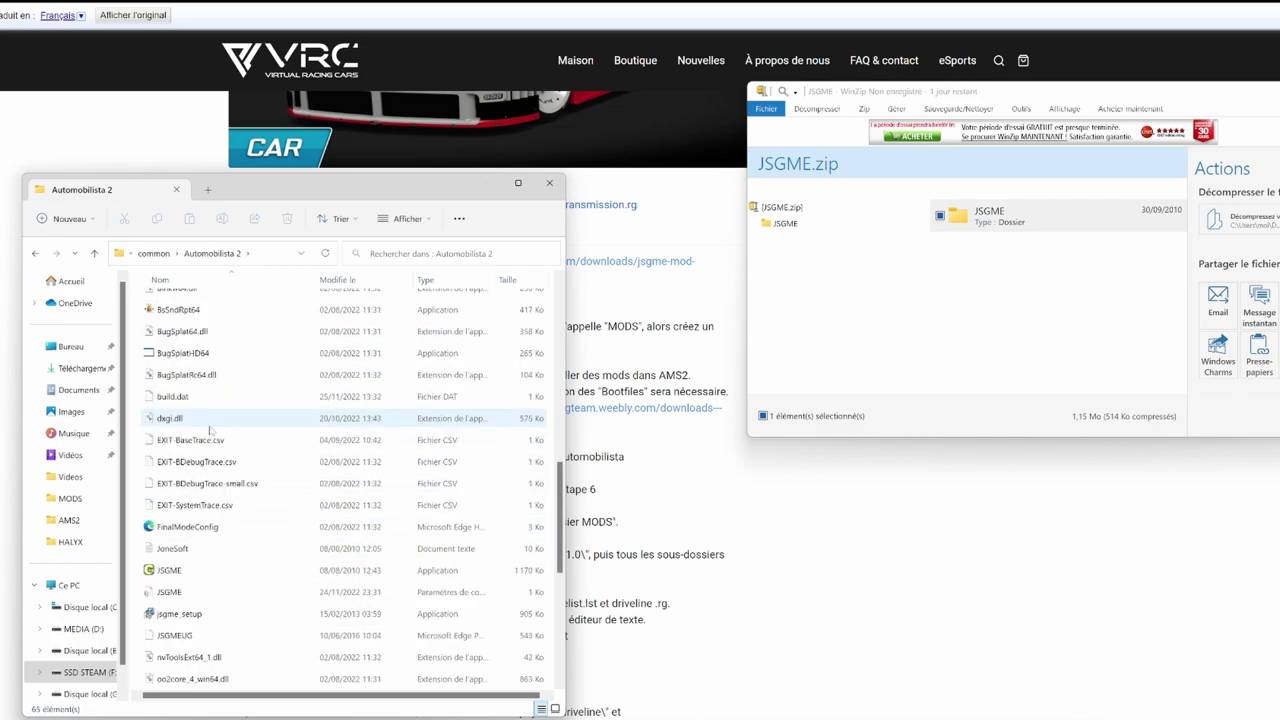
click(189, 574)
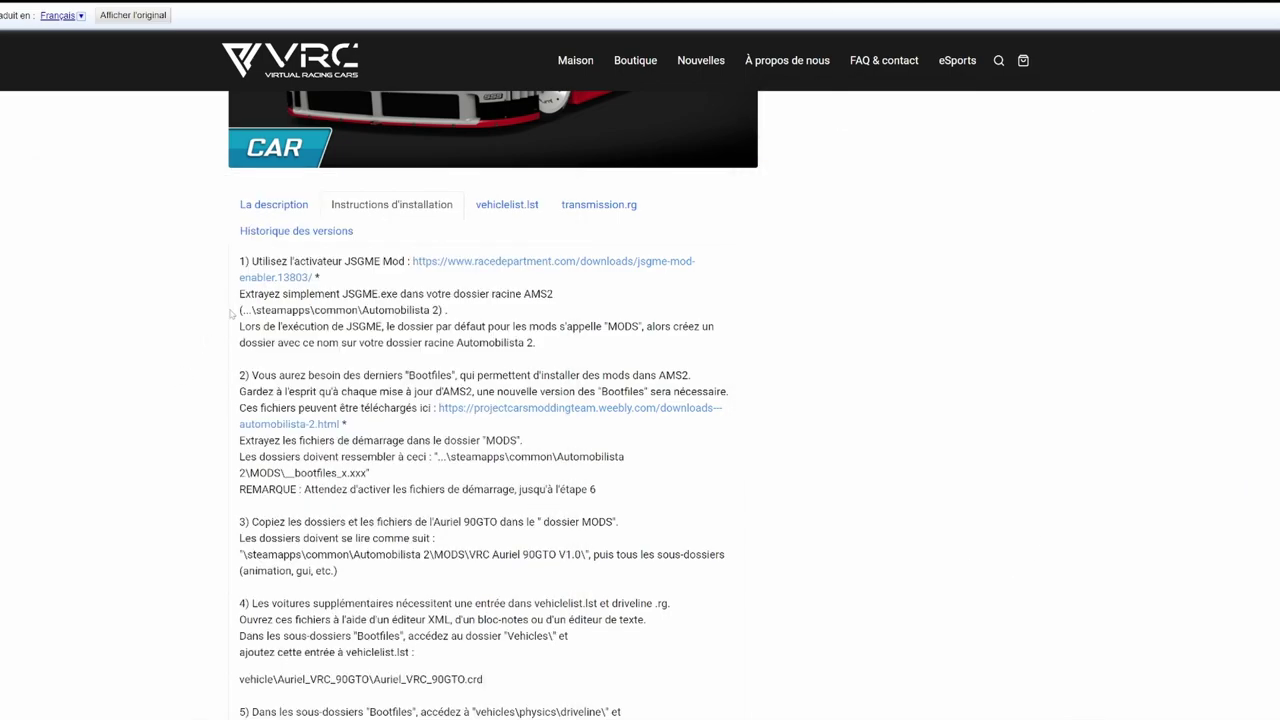
Review the JSGME and Bootfiles installation instructions on the VRC page and follow the Automobilista 2 bootfiles download link
mouse_move(395, 285)
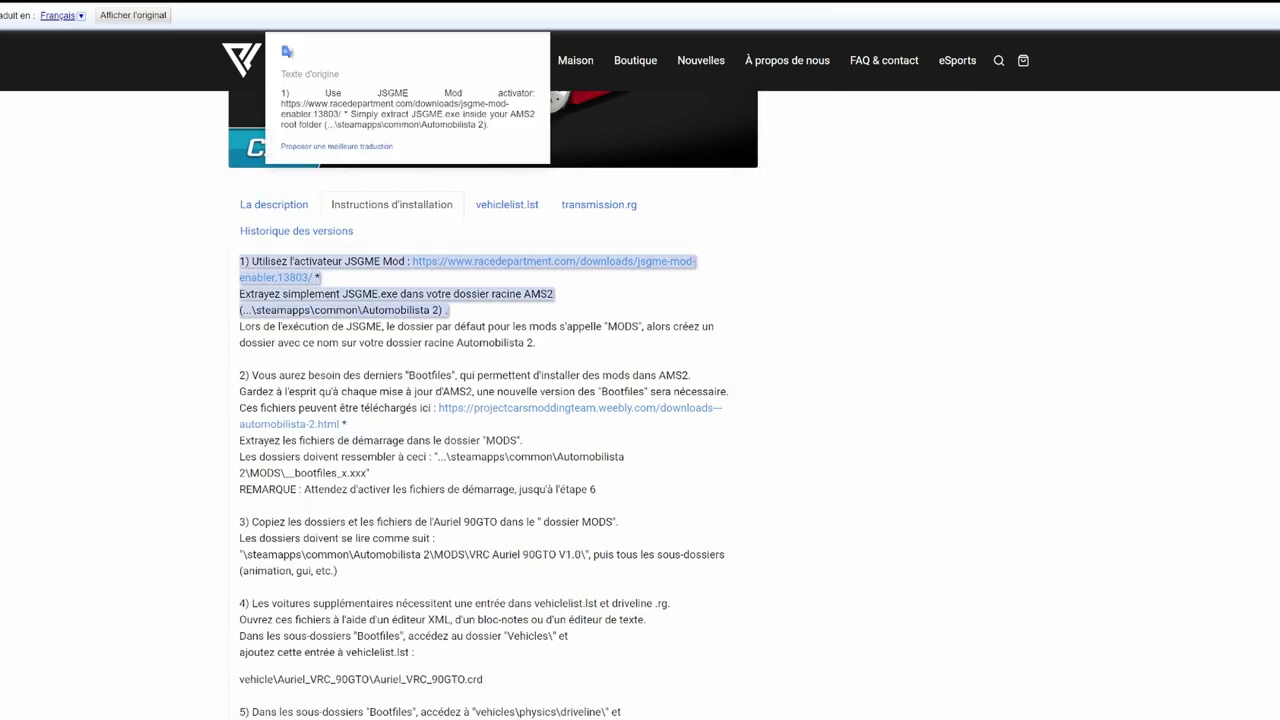
mouse_move(400, 334)
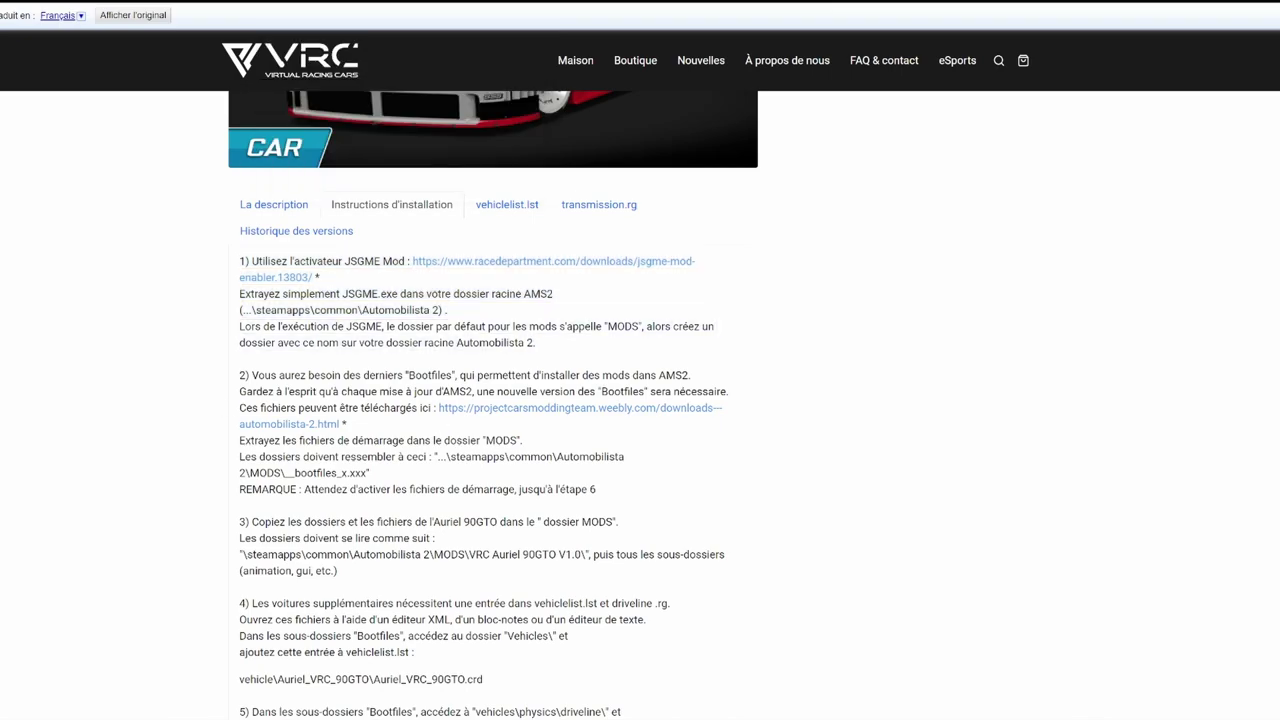
mouse_move(400, 391)
mouse_move(553, 418)
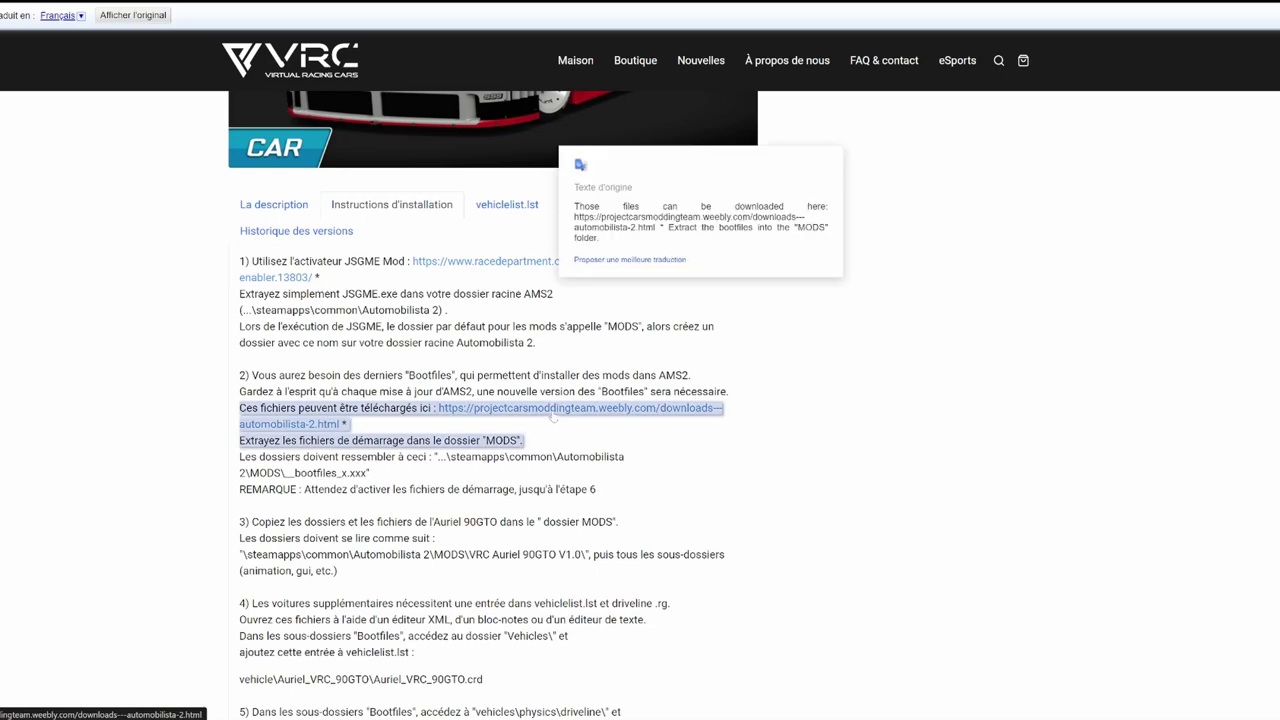
click(552, 410)
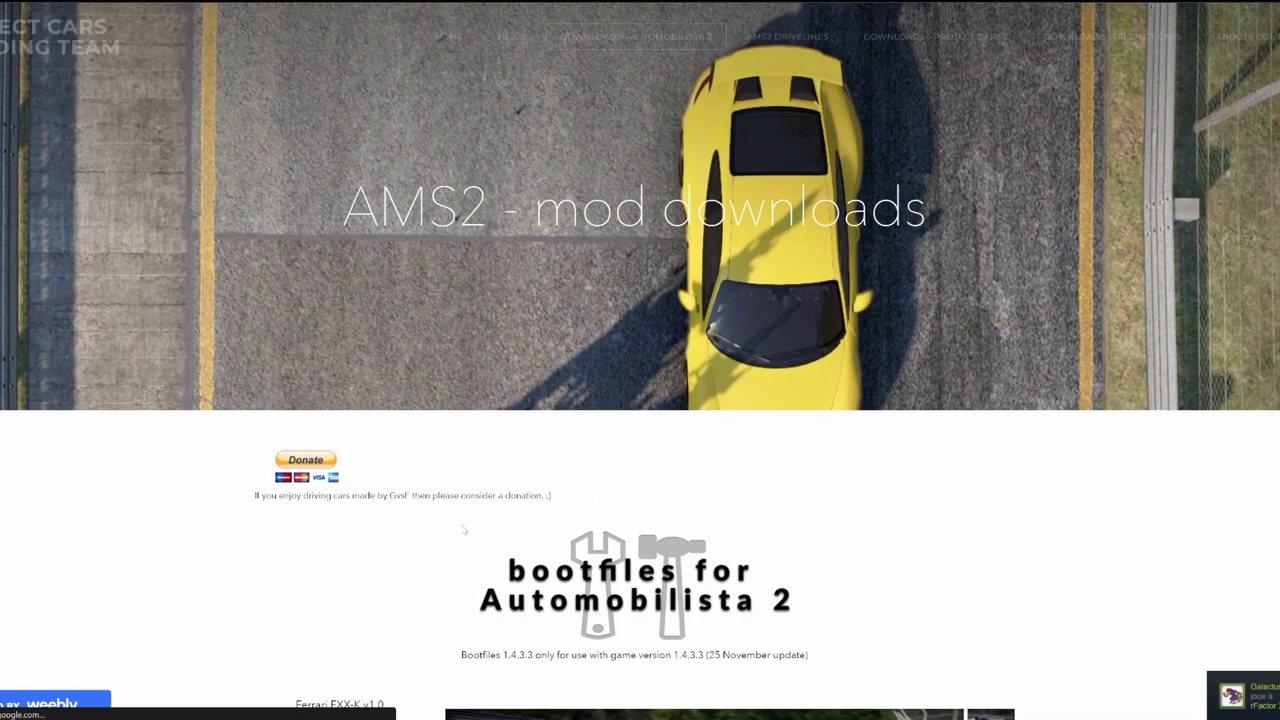
Browse the AMS2 mod downloads page, checking the available cars and their patch compatibility
scroll(563, 449, down, 2)
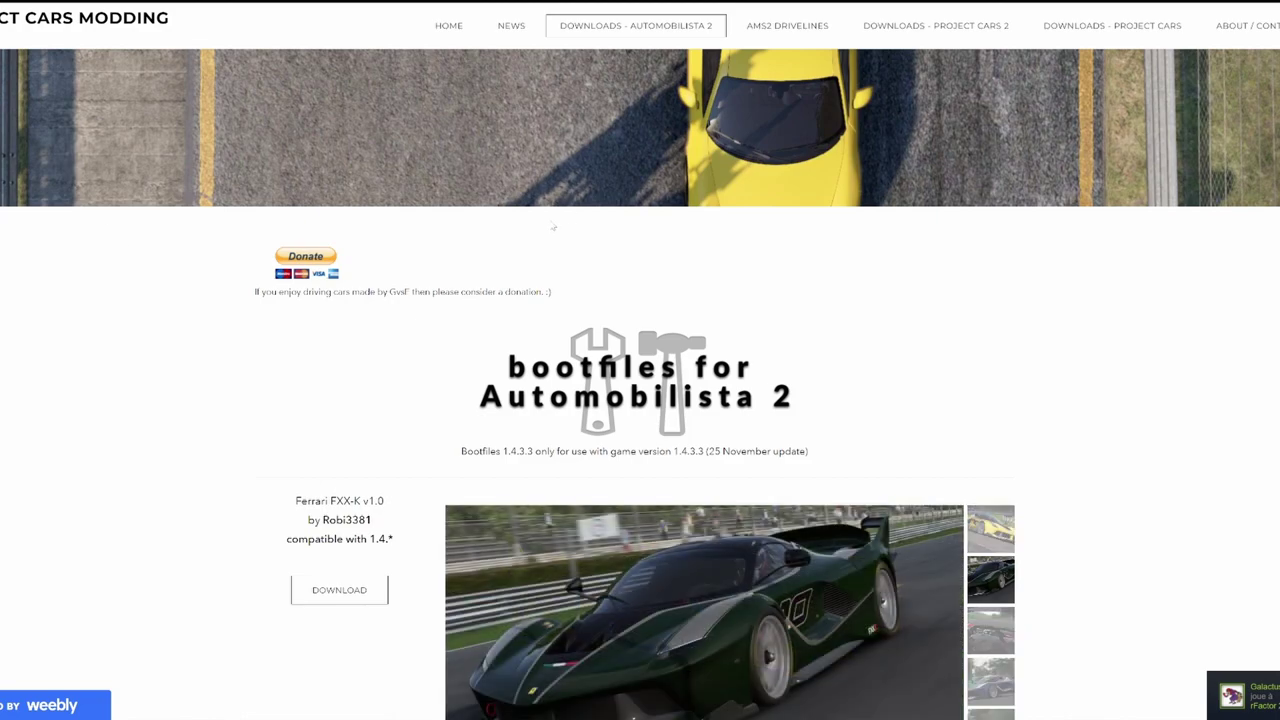
scroll(553, 225, down, 9)
scroll(472, 285, down, 10)
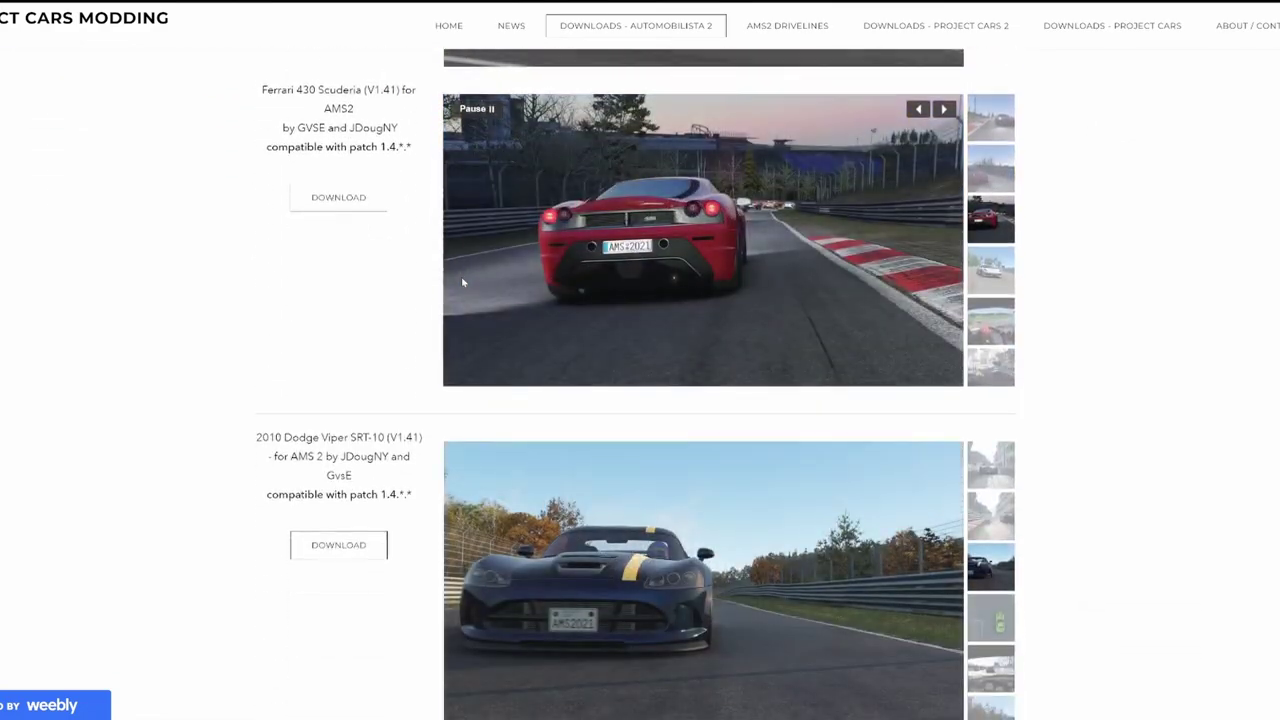
scroll(460, 278, down, 3)
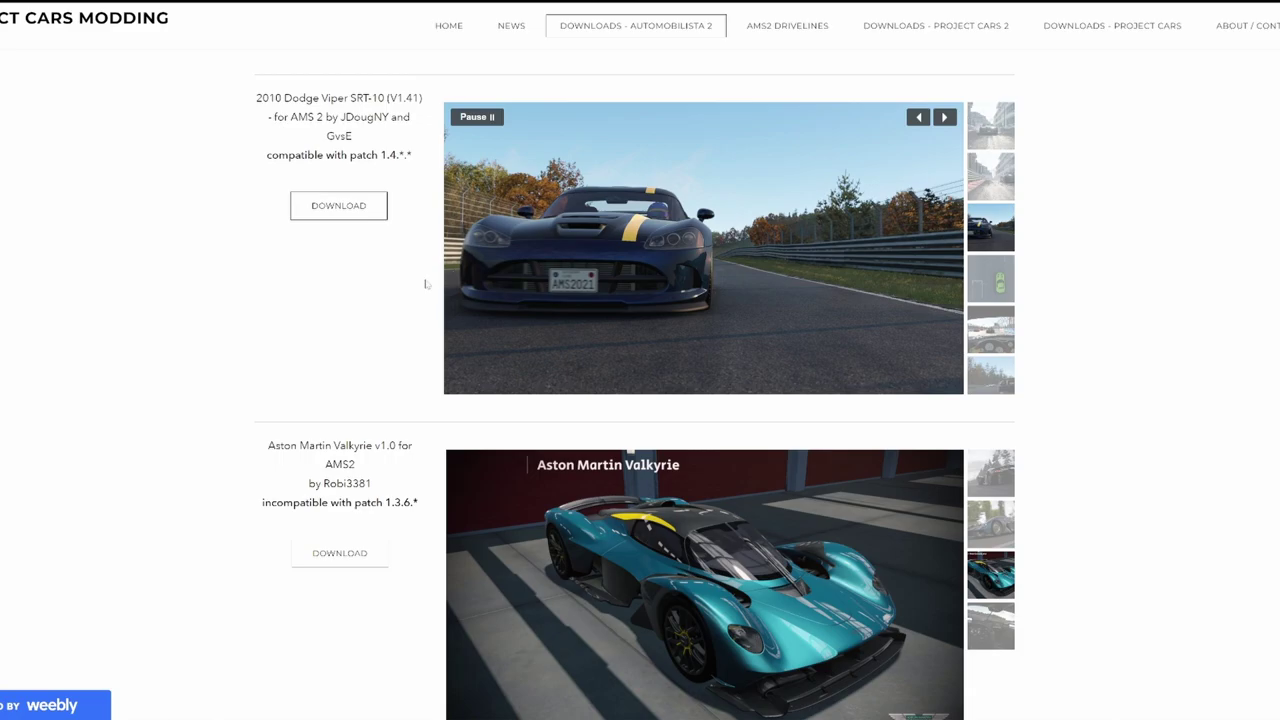
scroll(440, 280, up, 20)
scroll(415, 285, down, 5)
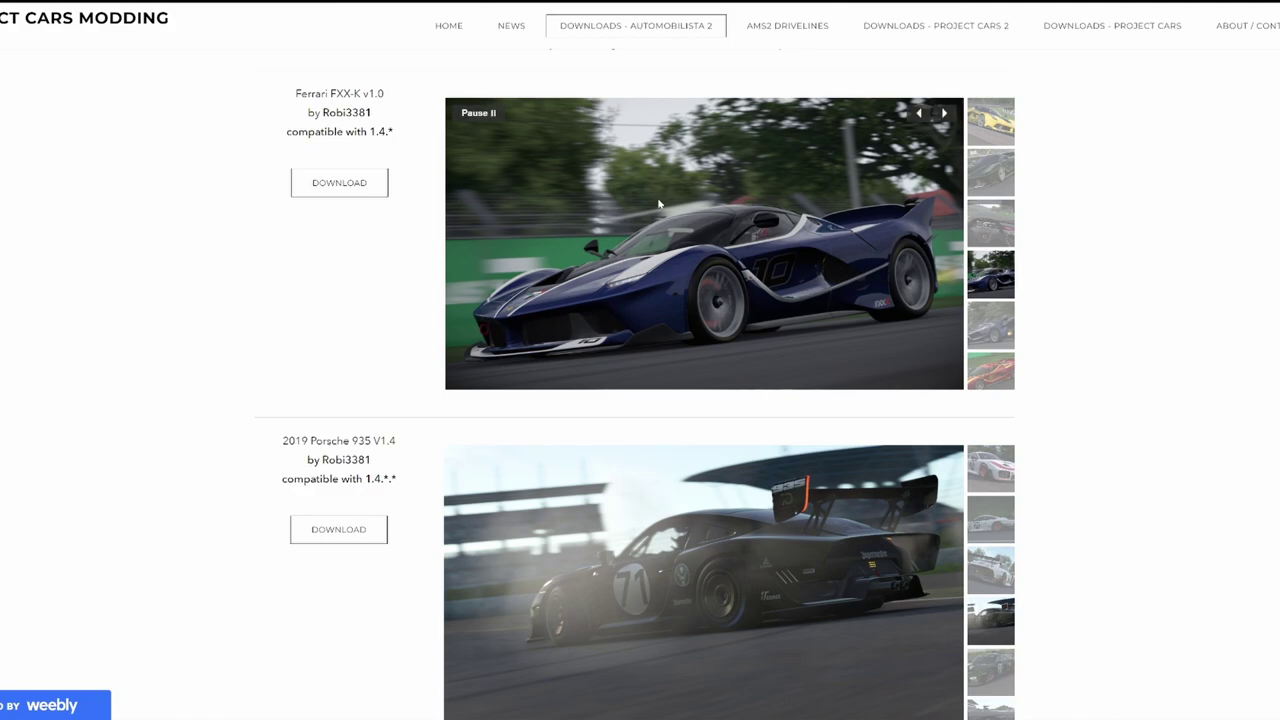
scroll(374, 283, down, 3)
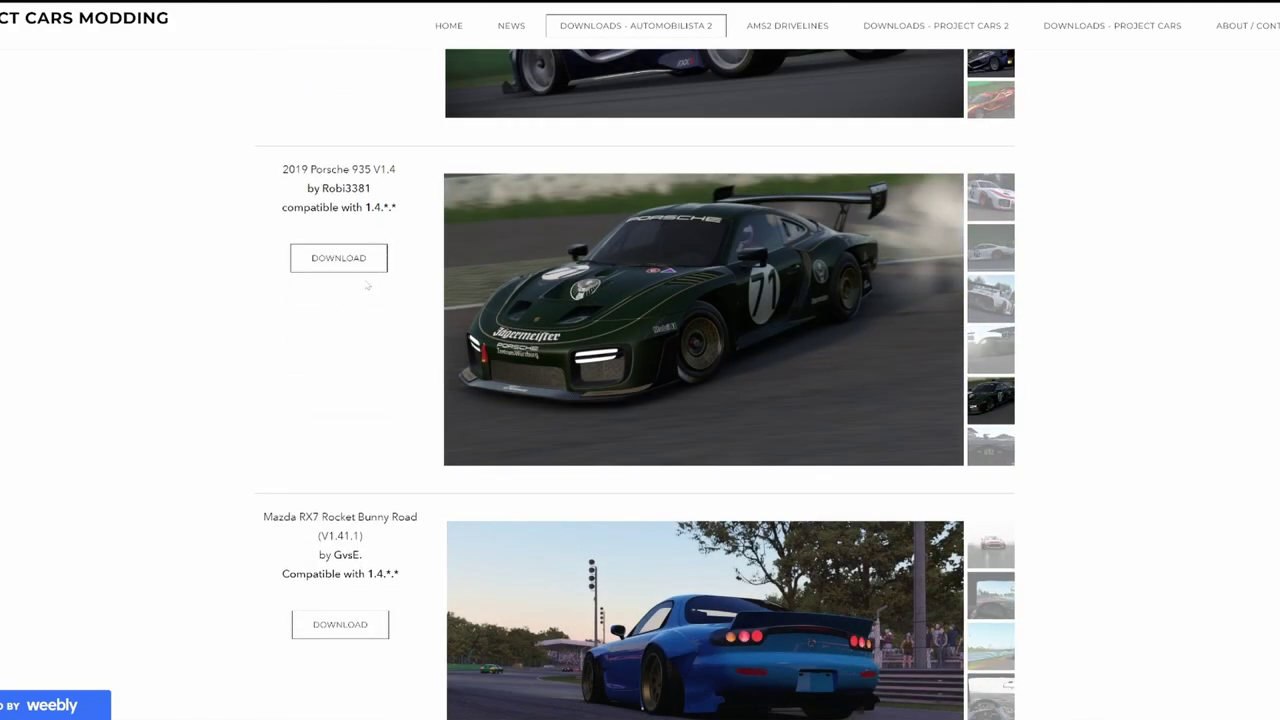
scroll(372, 284, down, 3)
scroll(414, 350, down, 4)
scroll(414, 345, up, 10)
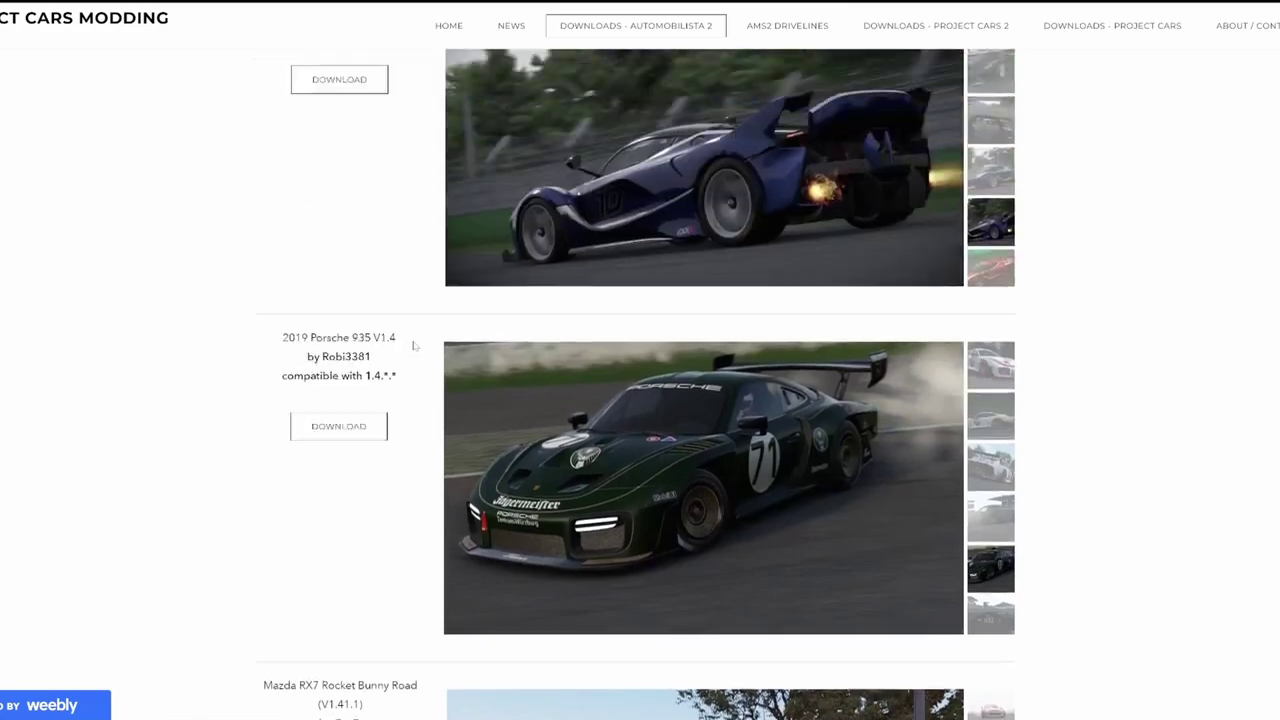
scroll(680, 380, down, 2)
scroll(663, 345, up, 1)
scroll(663, 345, up, 5)
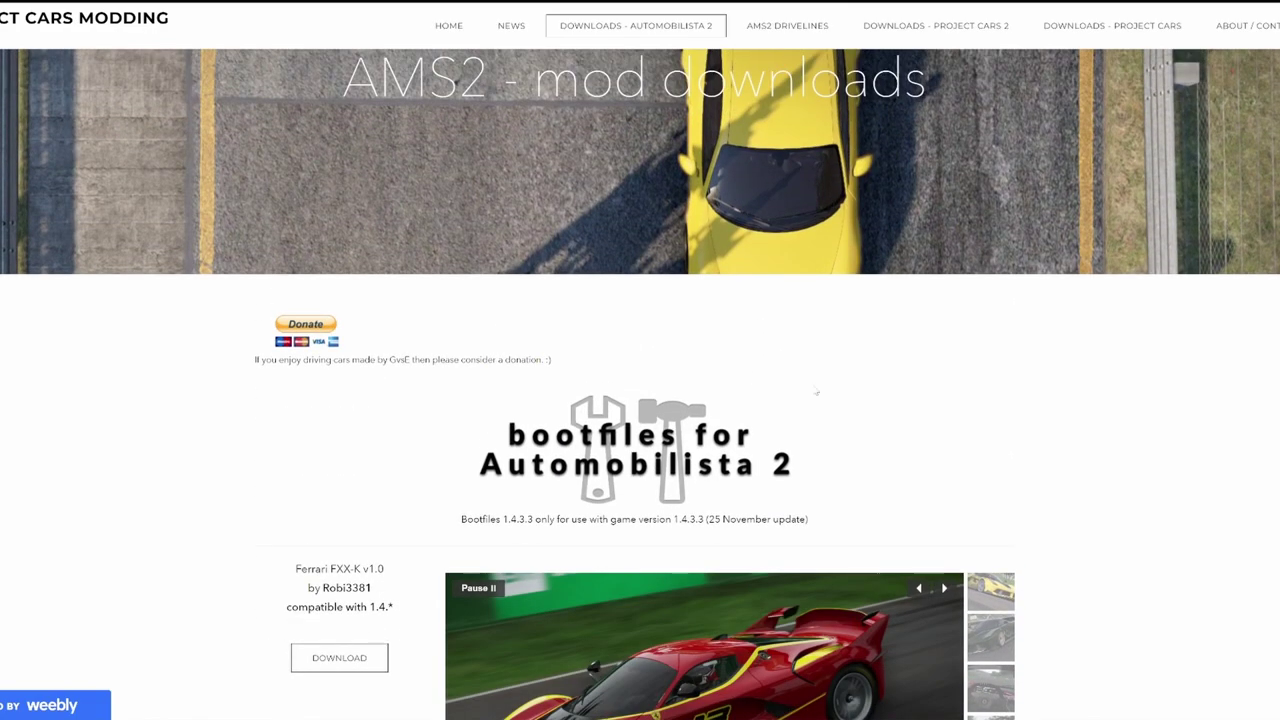
Download the __bootfiles_1.4.3.3_25.11.7z archive for Automobilista 2 from its MediaFire page
click(629, 464)
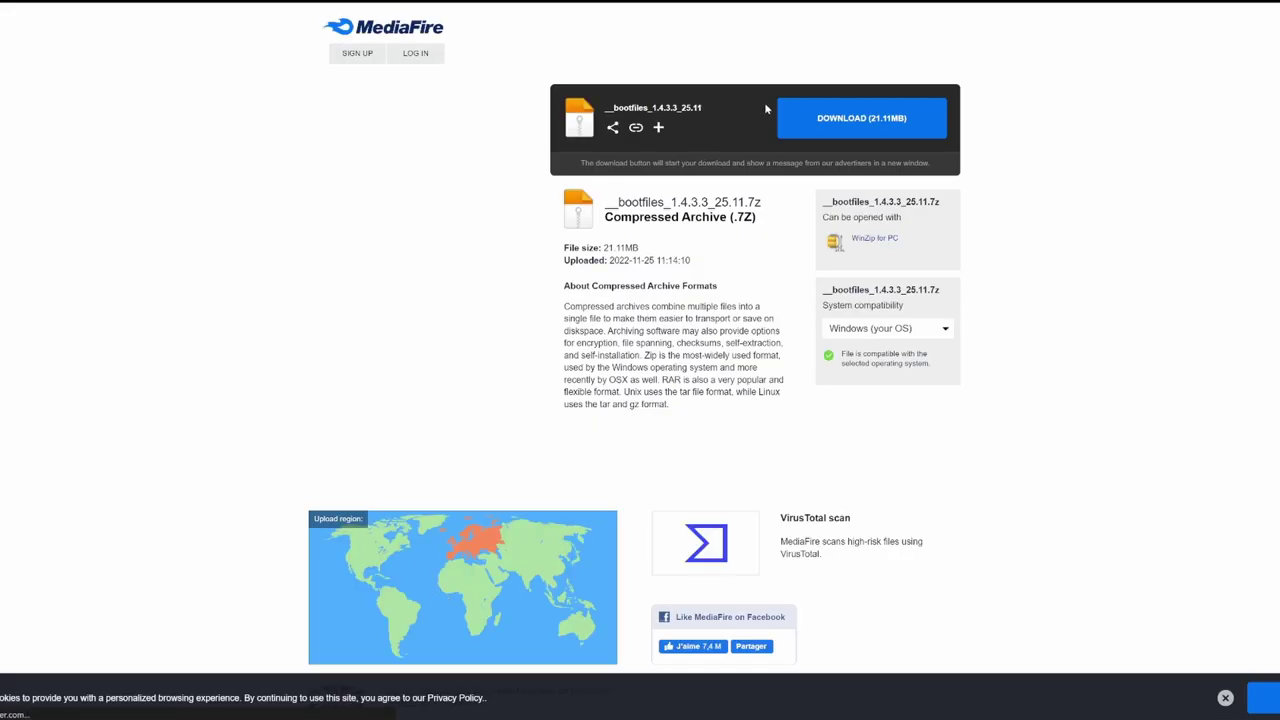
click(846, 119)
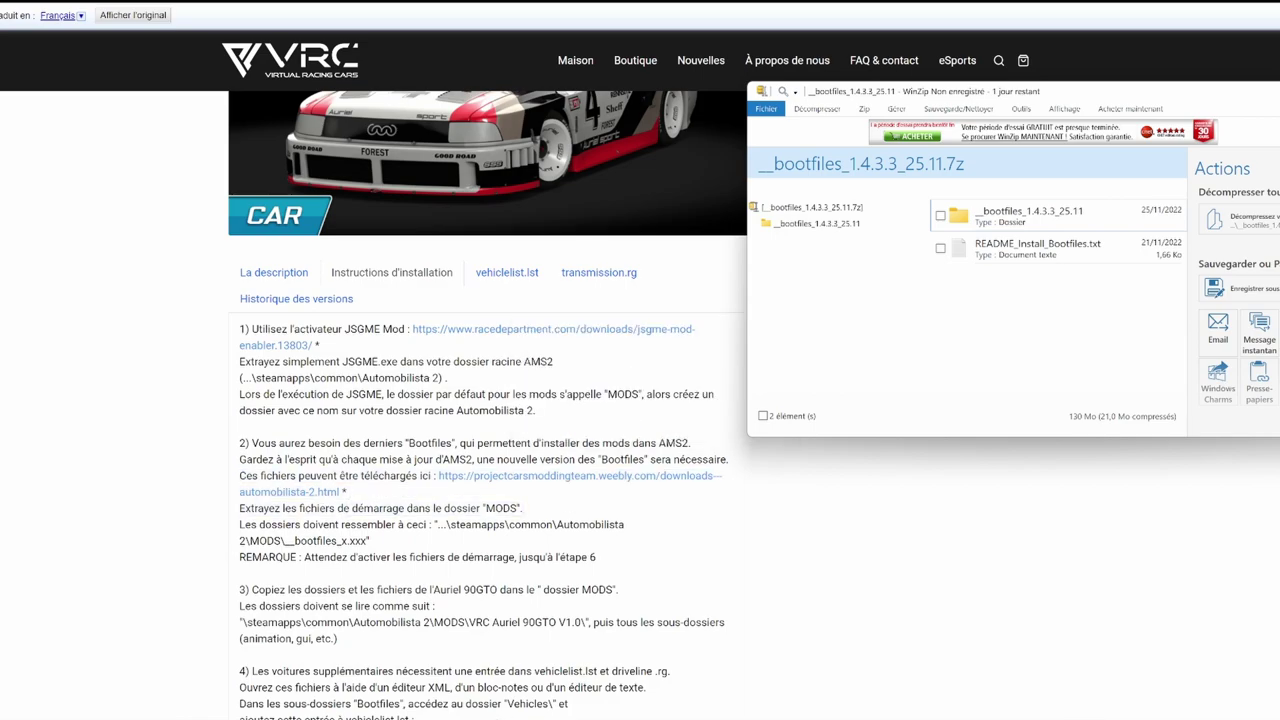
Switch to File Explorer, open the MODS folder of Automobilista 2 and select the __bootfiles_1.4.3.3 folder
key(alt+Tab)
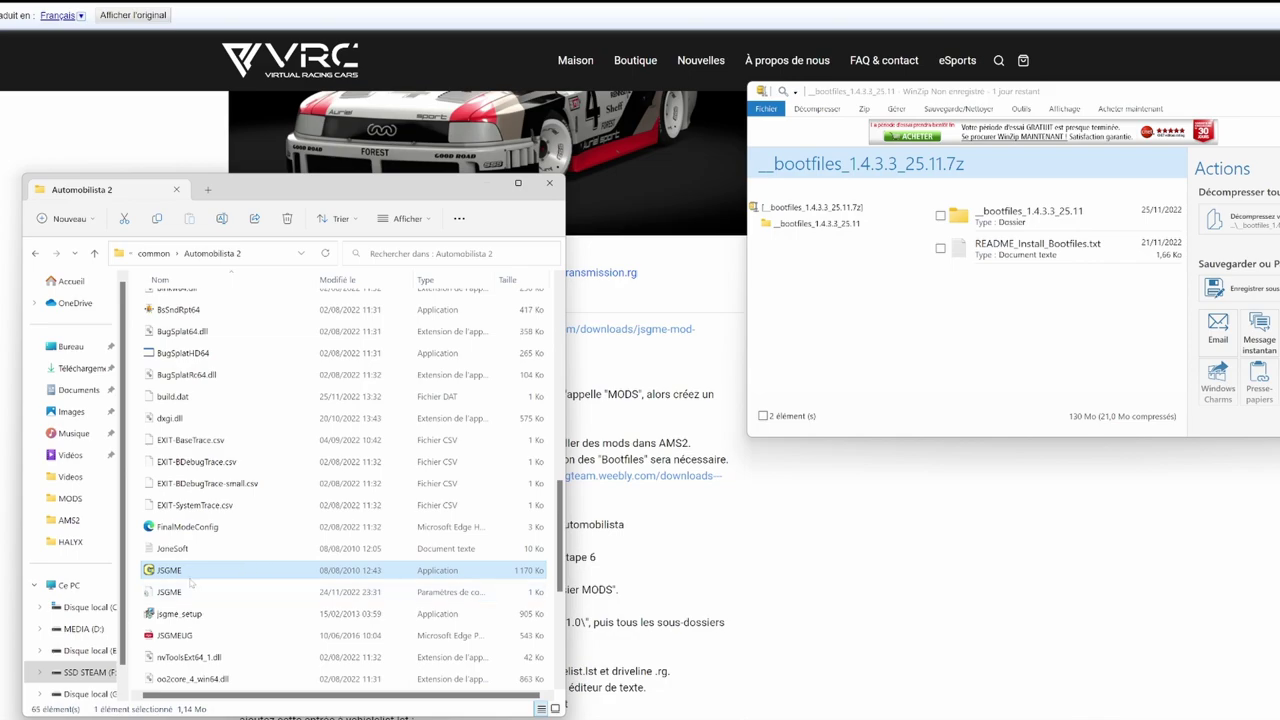
scroll(174, 572, up, 10)
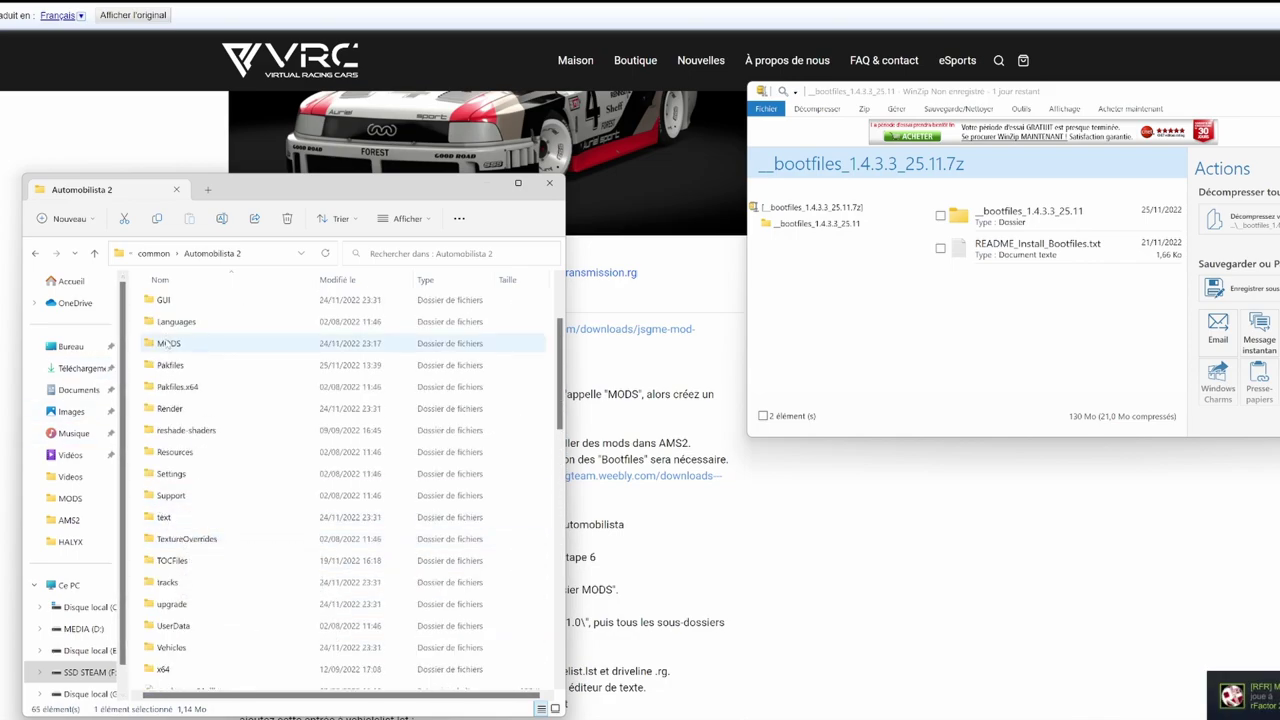
double_click(167, 343)
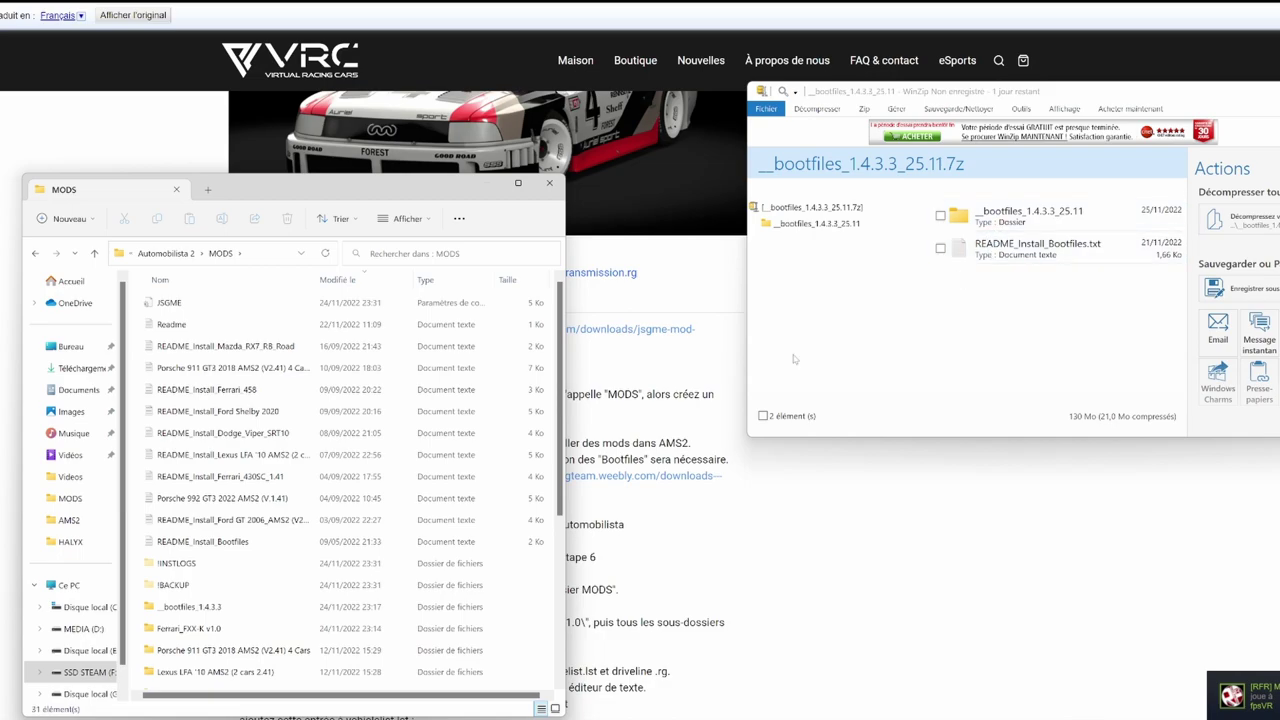
scroll(212, 370, down, 1)
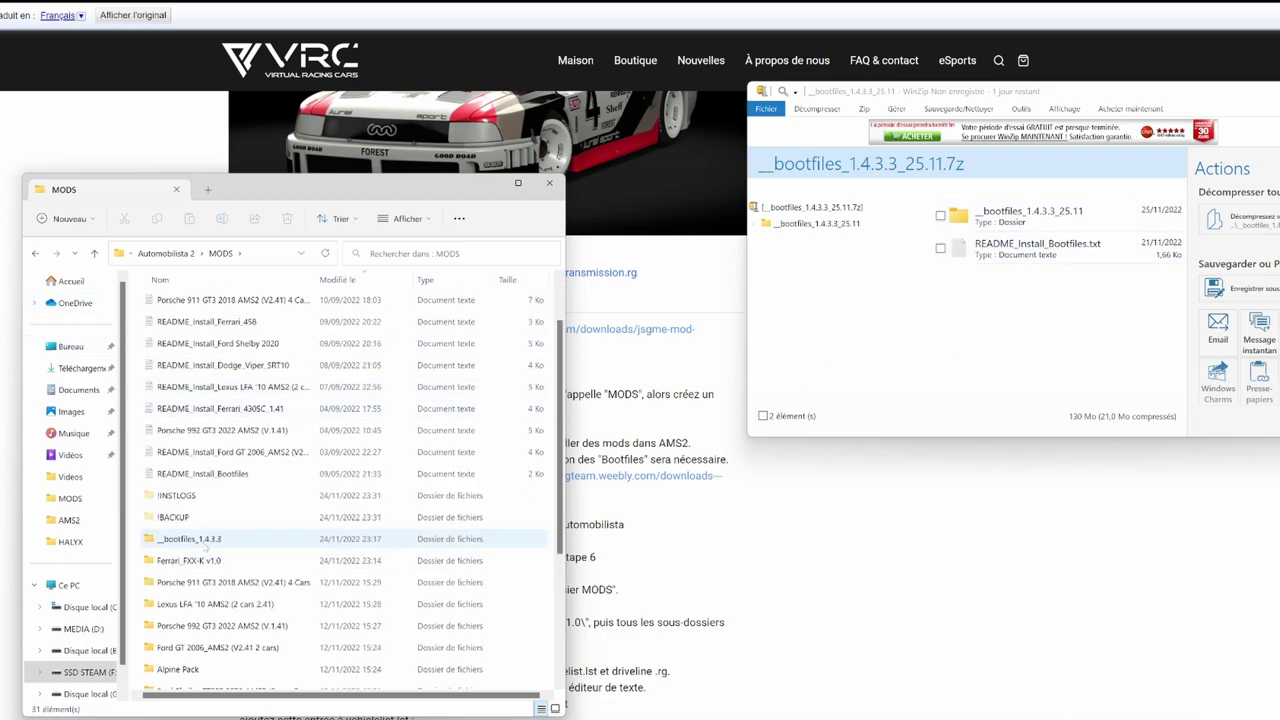
click(204, 543)
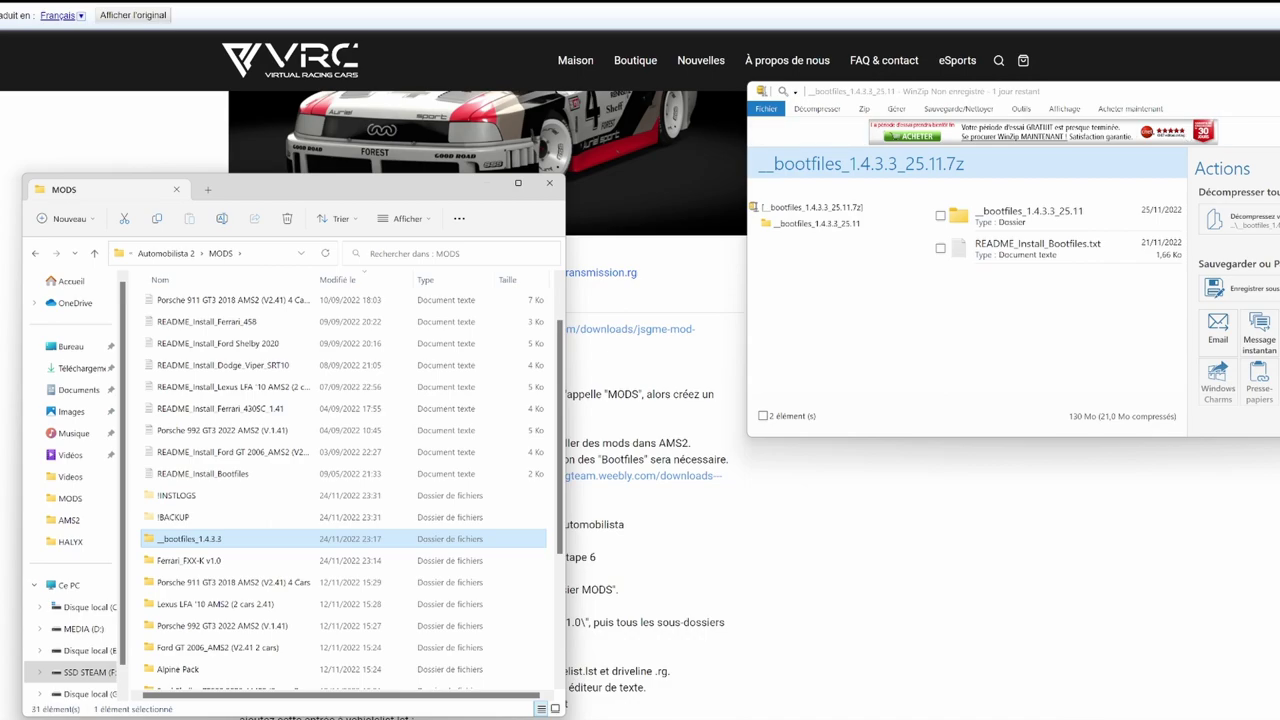
Close the bootfiles archive and return to the purchase section of the Auriel 90 GTO page in the browser
key(alt+F4)
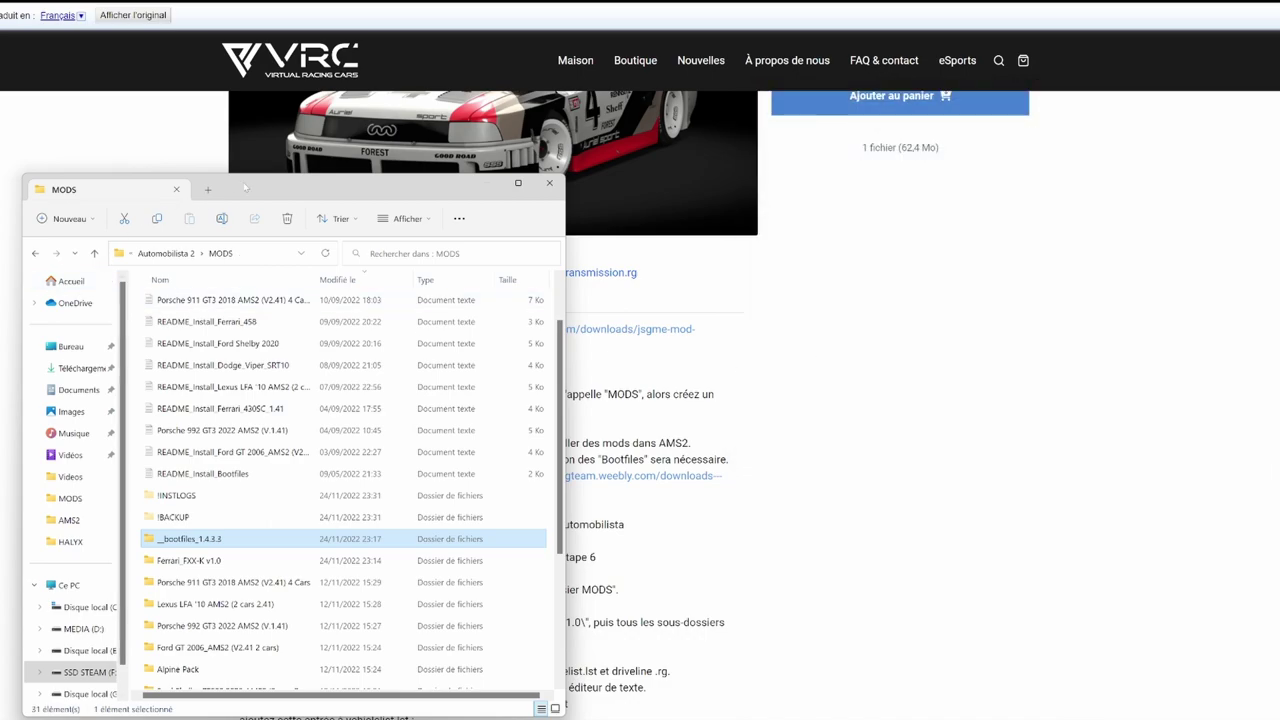
click(806, 343)
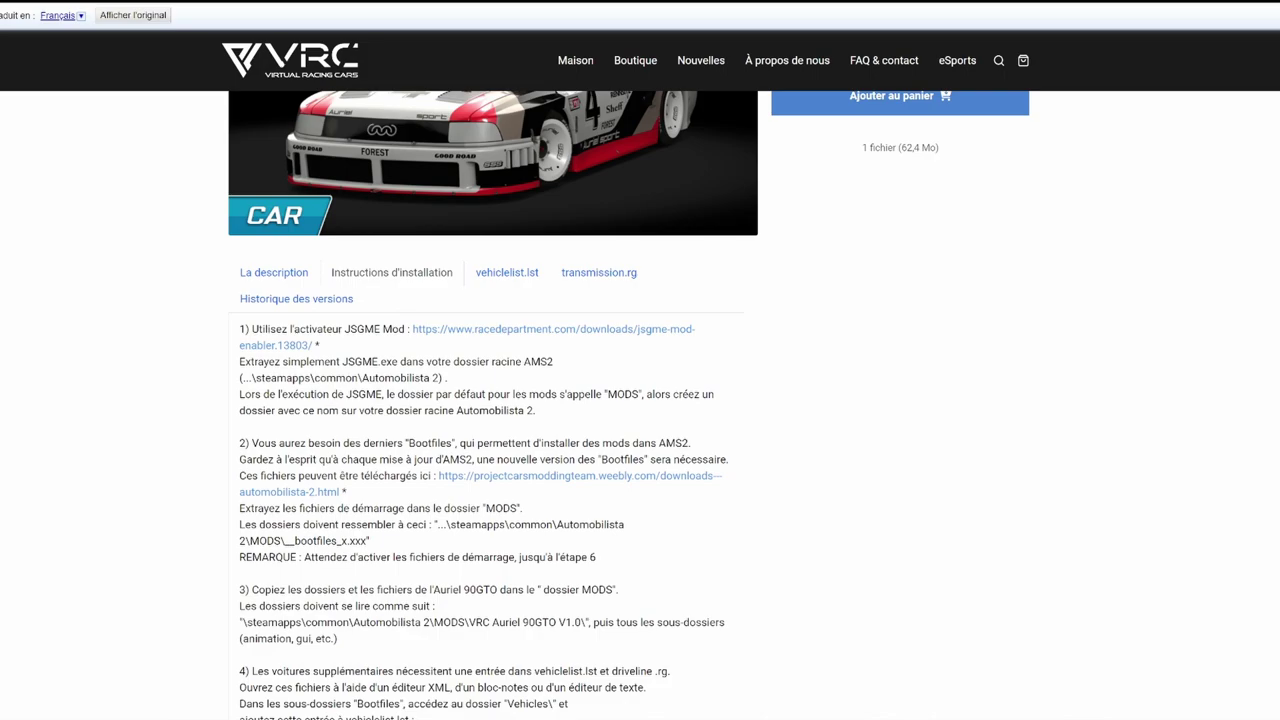
scroll(868, 296, up, 2)
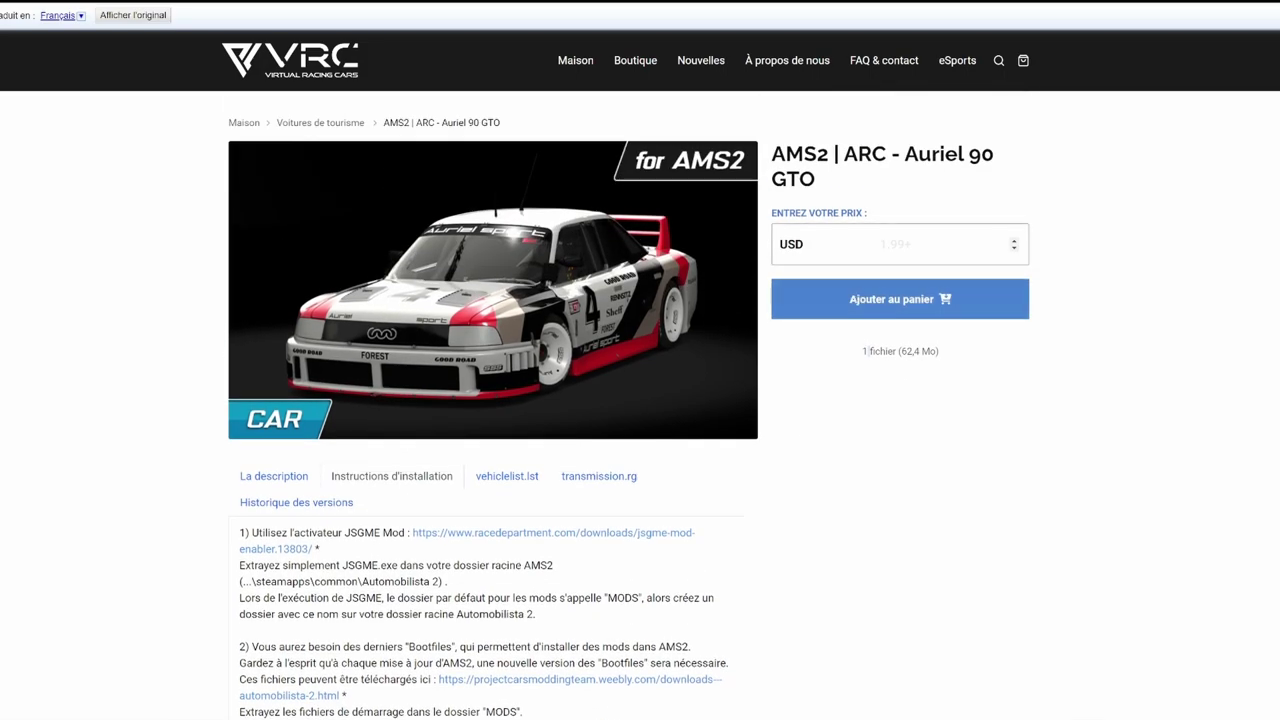
Purchase the AMS2 Auriel 90 GTO at a price of 1.99 USD and download its VRC_-_AMS2_-_ARC_-_Auriel_90_GTO_-_V1.0.7z archive
click(880, 299)
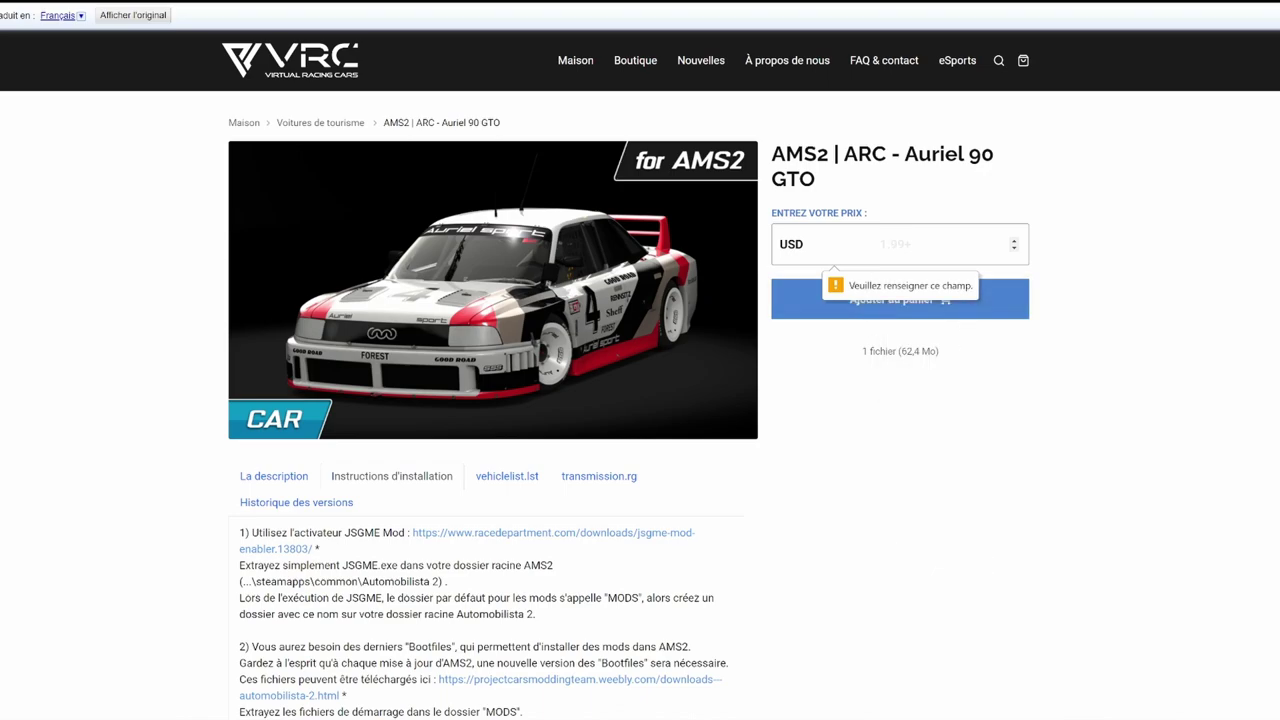
text(1.99)
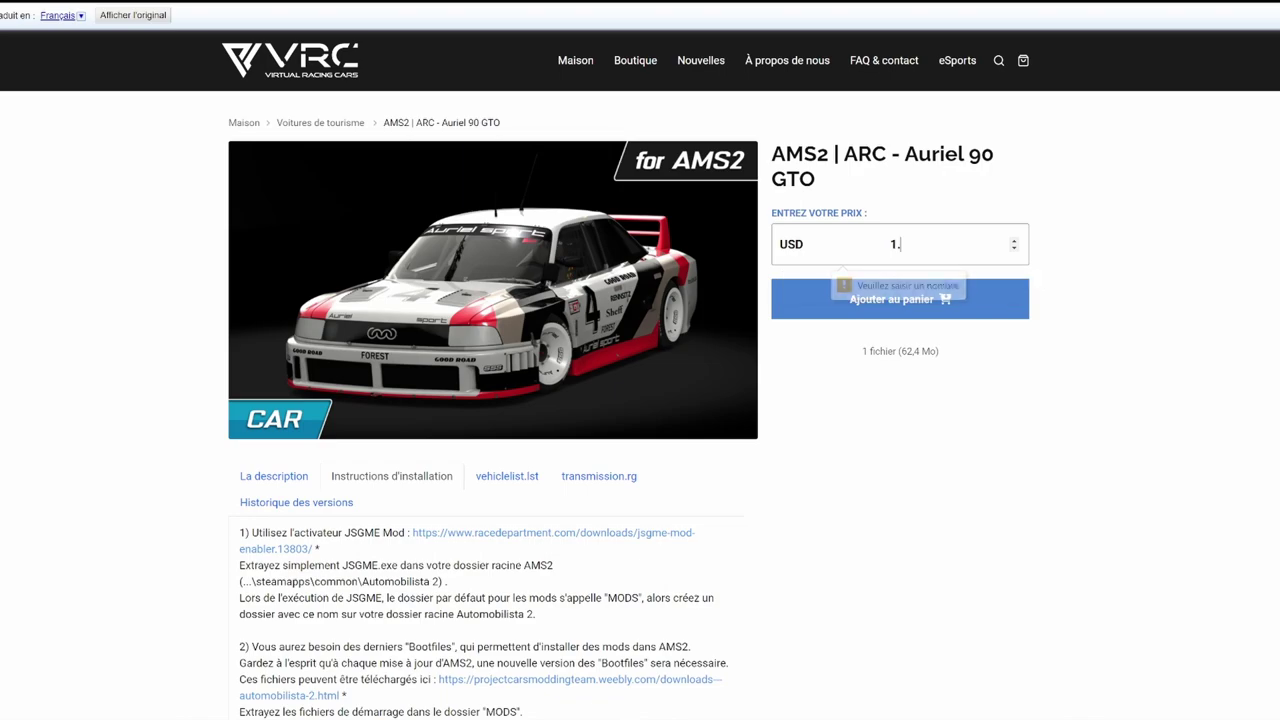
click(875, 302)
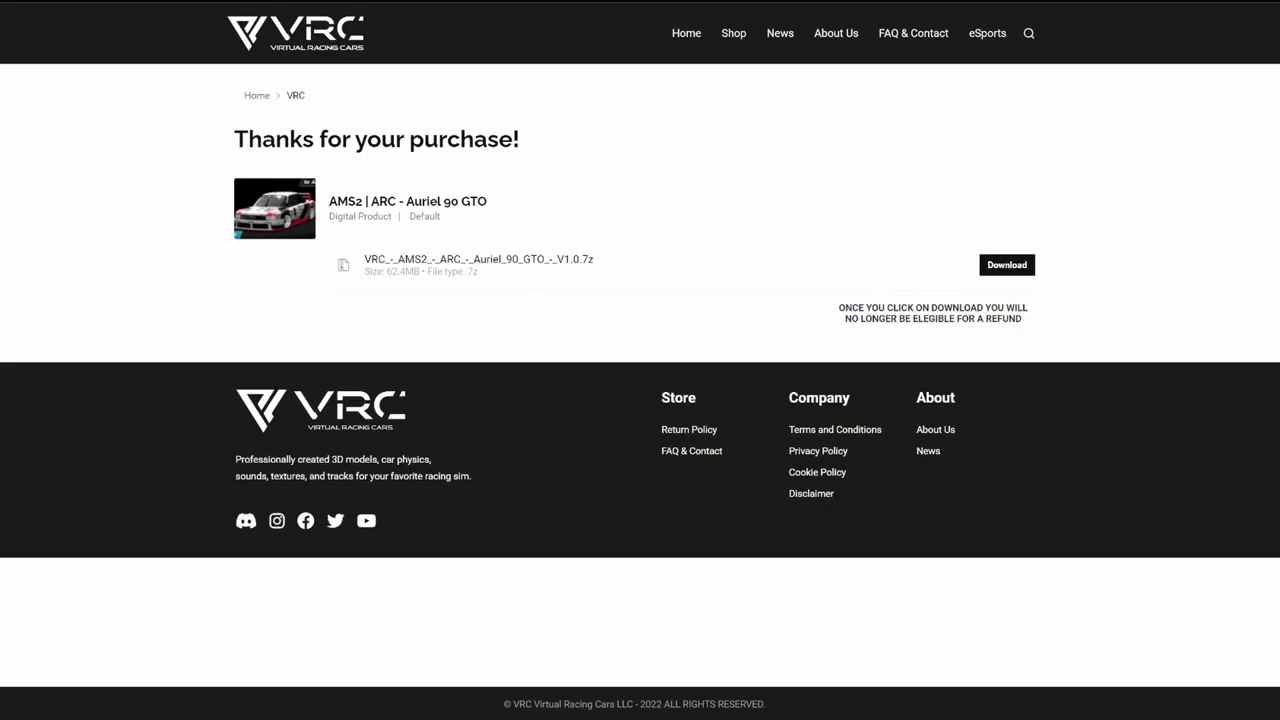
click(1006, 268)
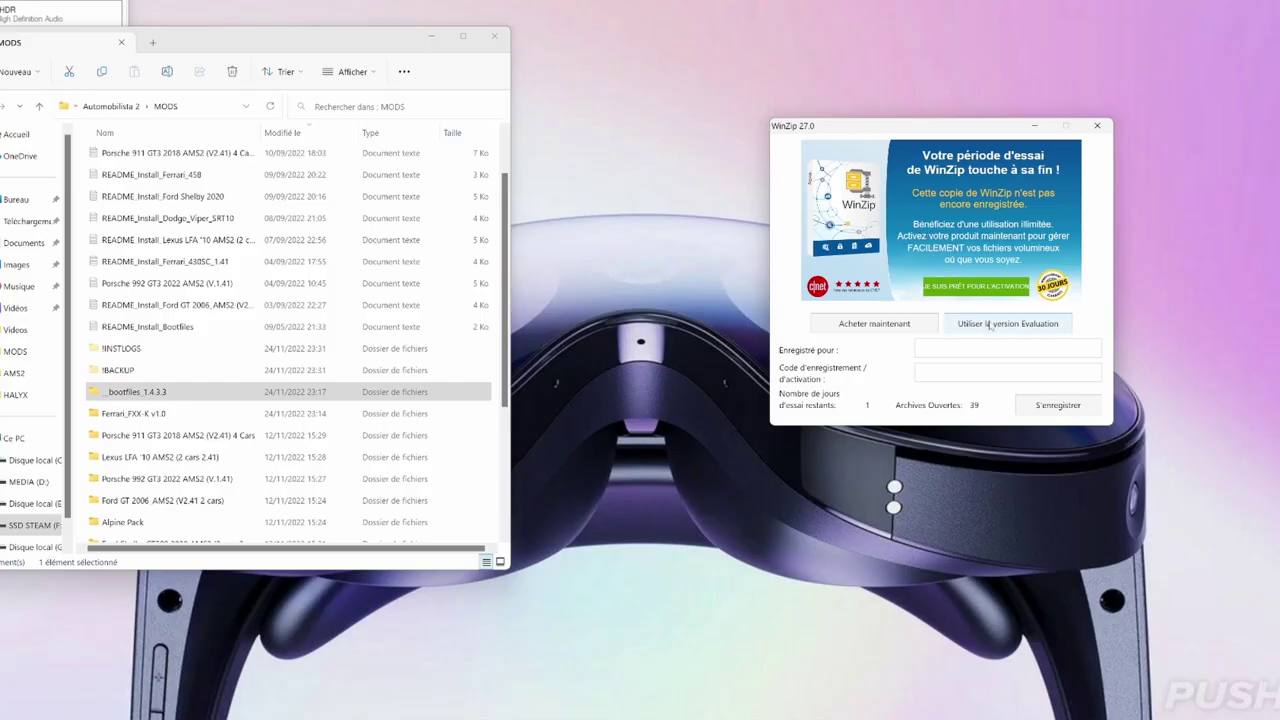
Open the Auriel 90 GTO archive with the WinZip evaluation version, check its Wallpapers folder and return to the archive root
click(989, 324)
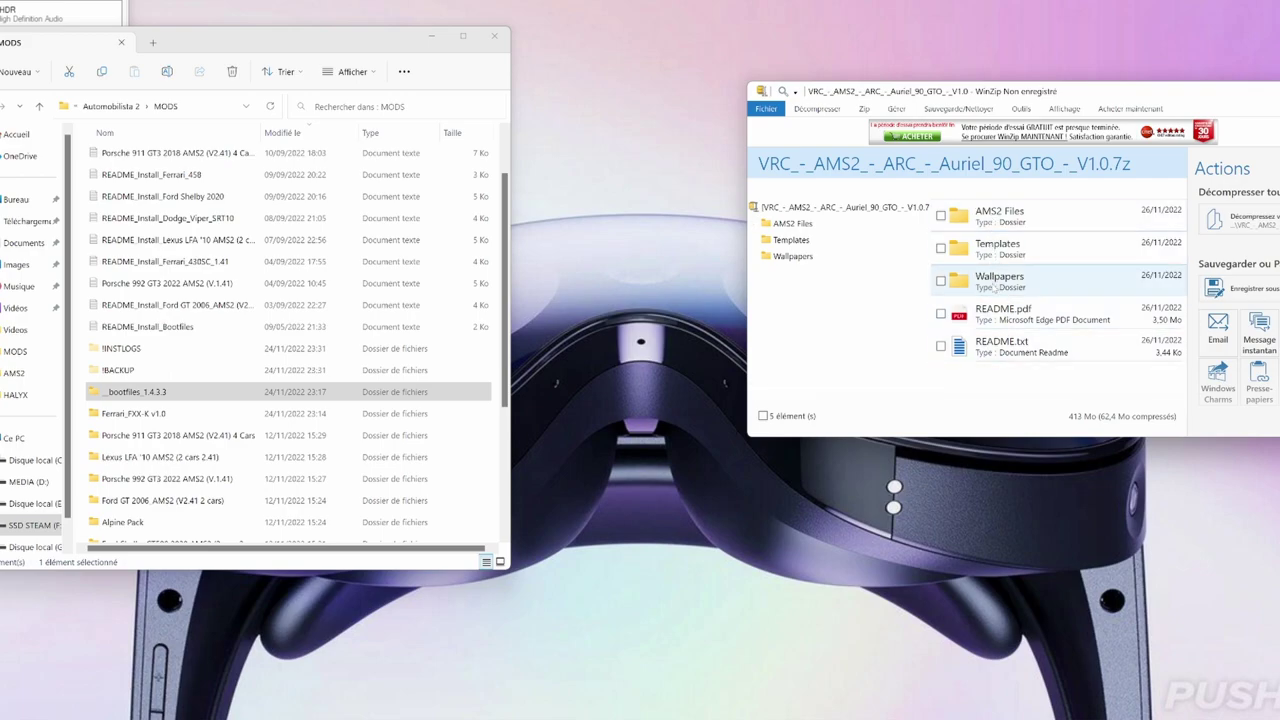
double_click(996, 280)
click(1012, 214)
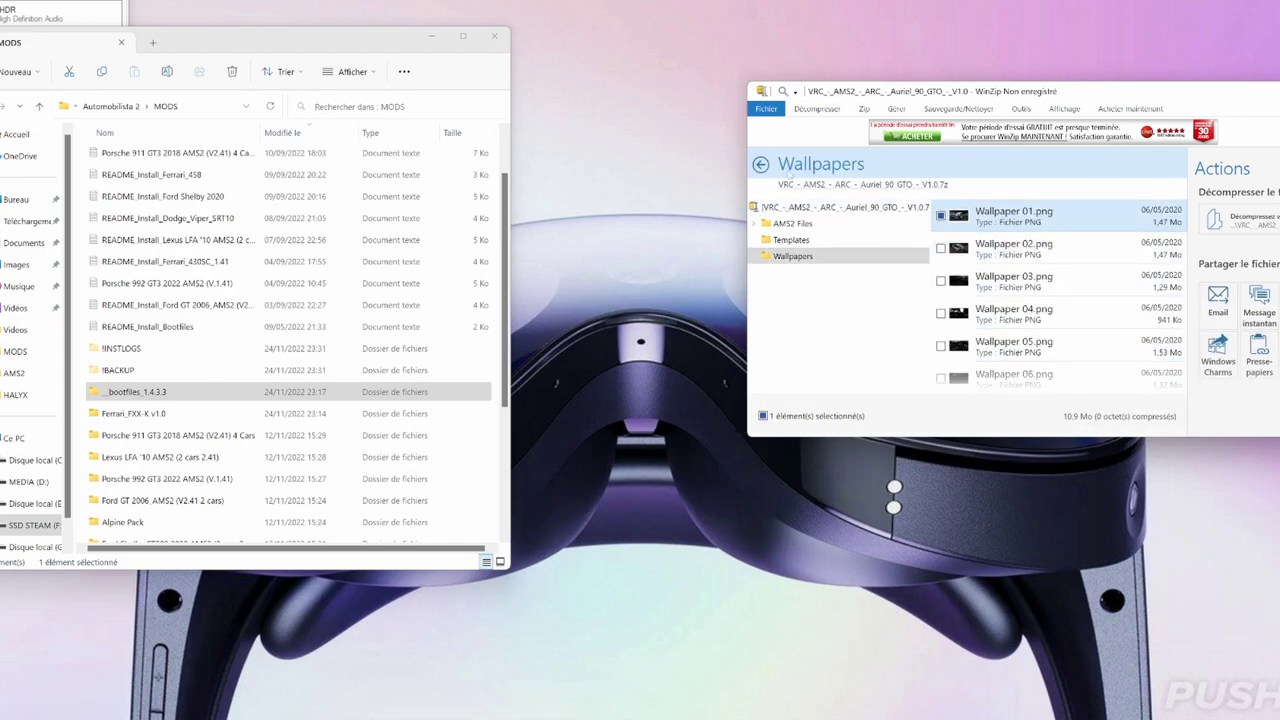
click(761, 164)
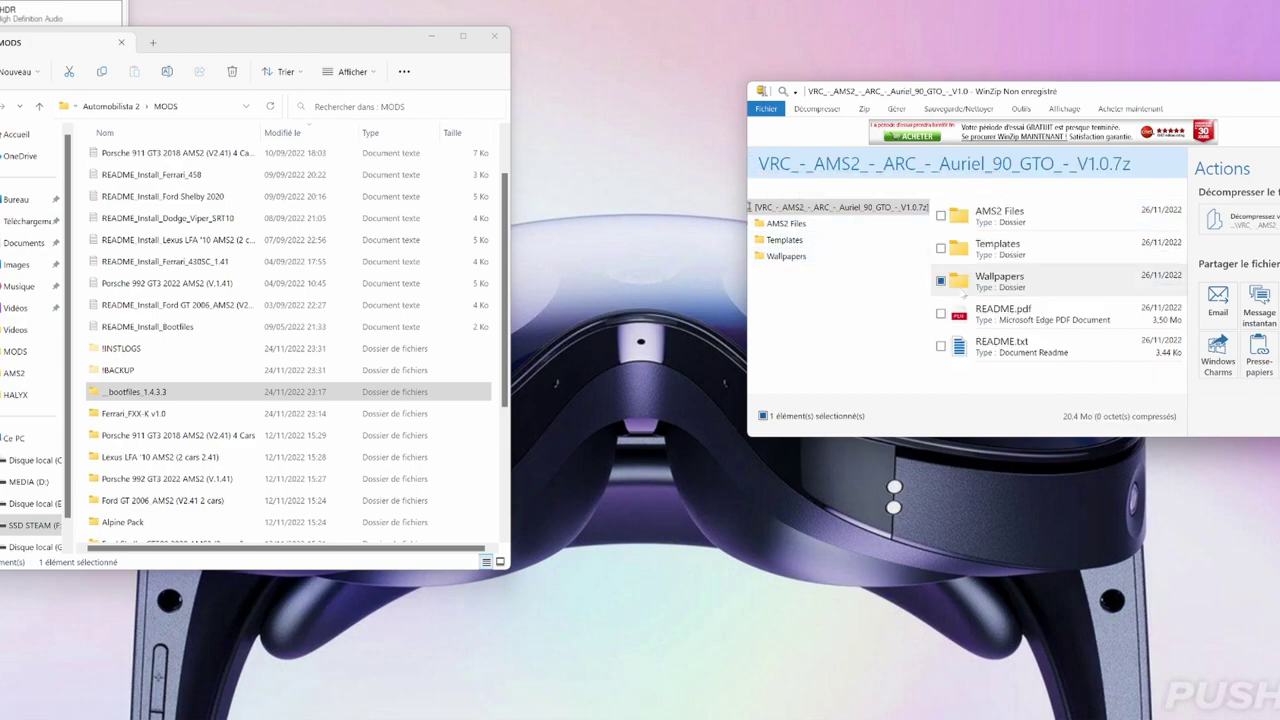
Open the archive's README.pdf in Microsoft Edge for this time only and read through the Auriel 90 GTO installation instructions
double_click(950, 310)
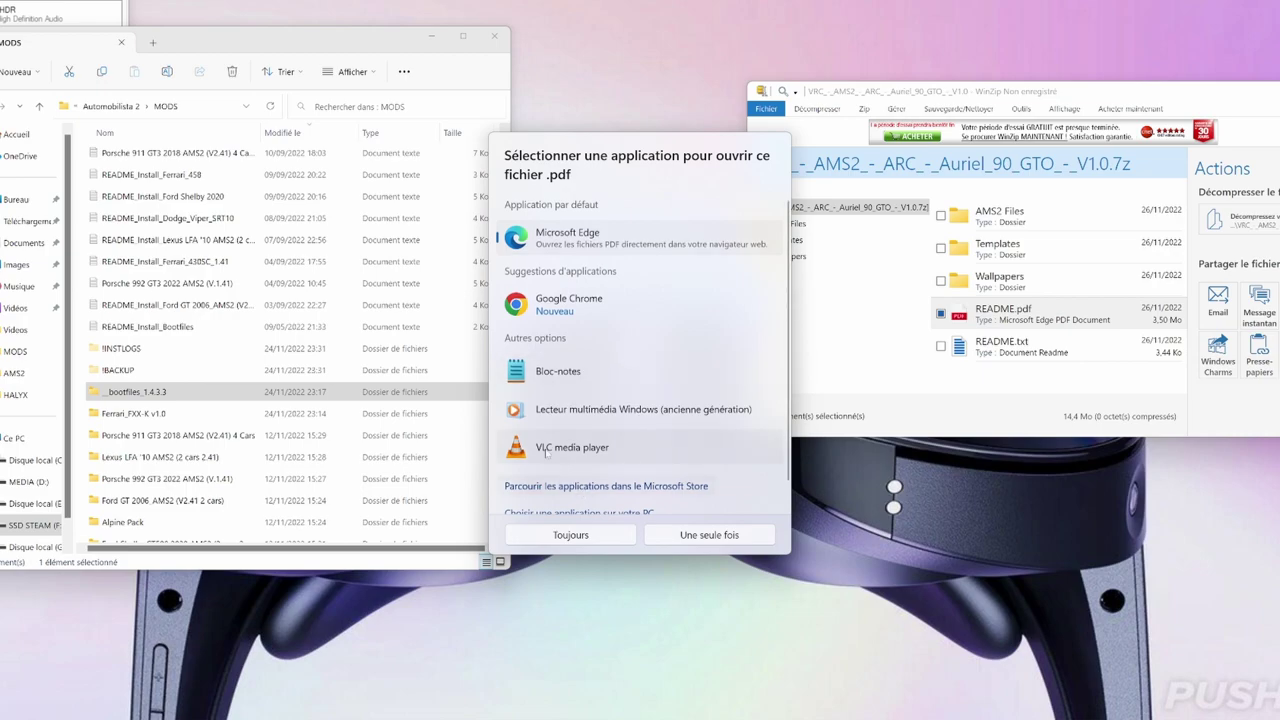
scroll(603, 509, down, 1)
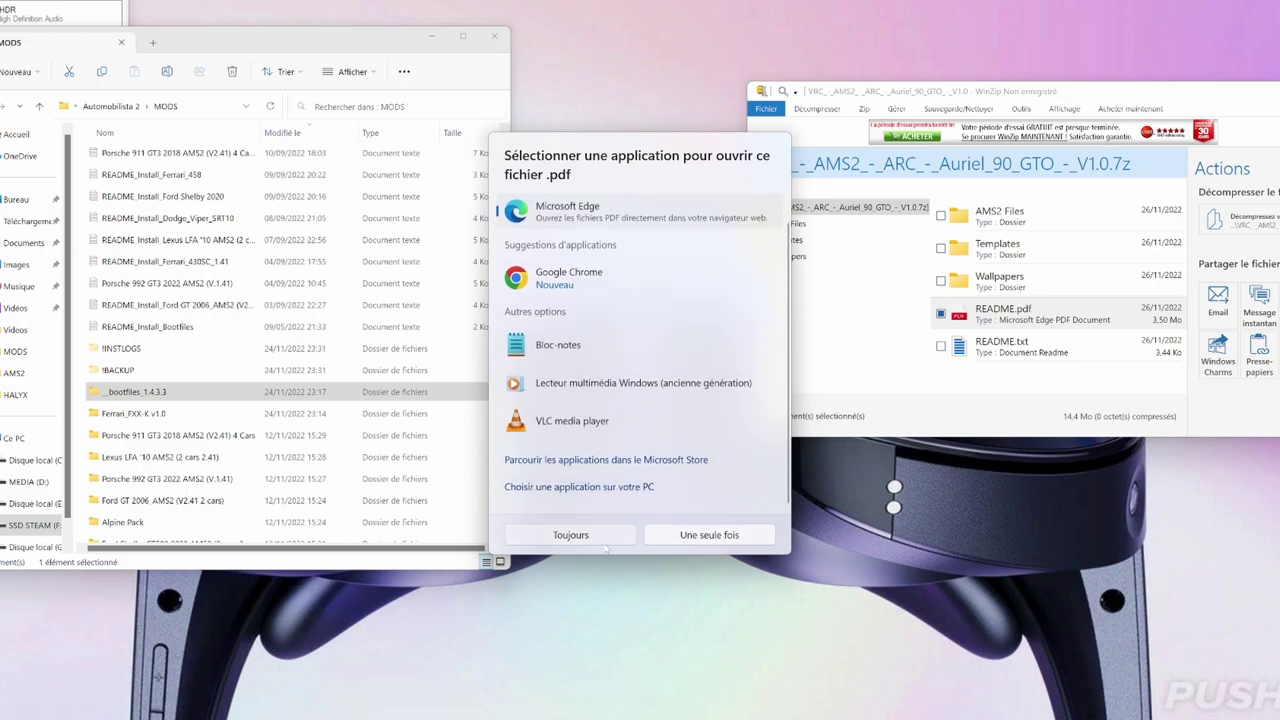
click(720, 537)
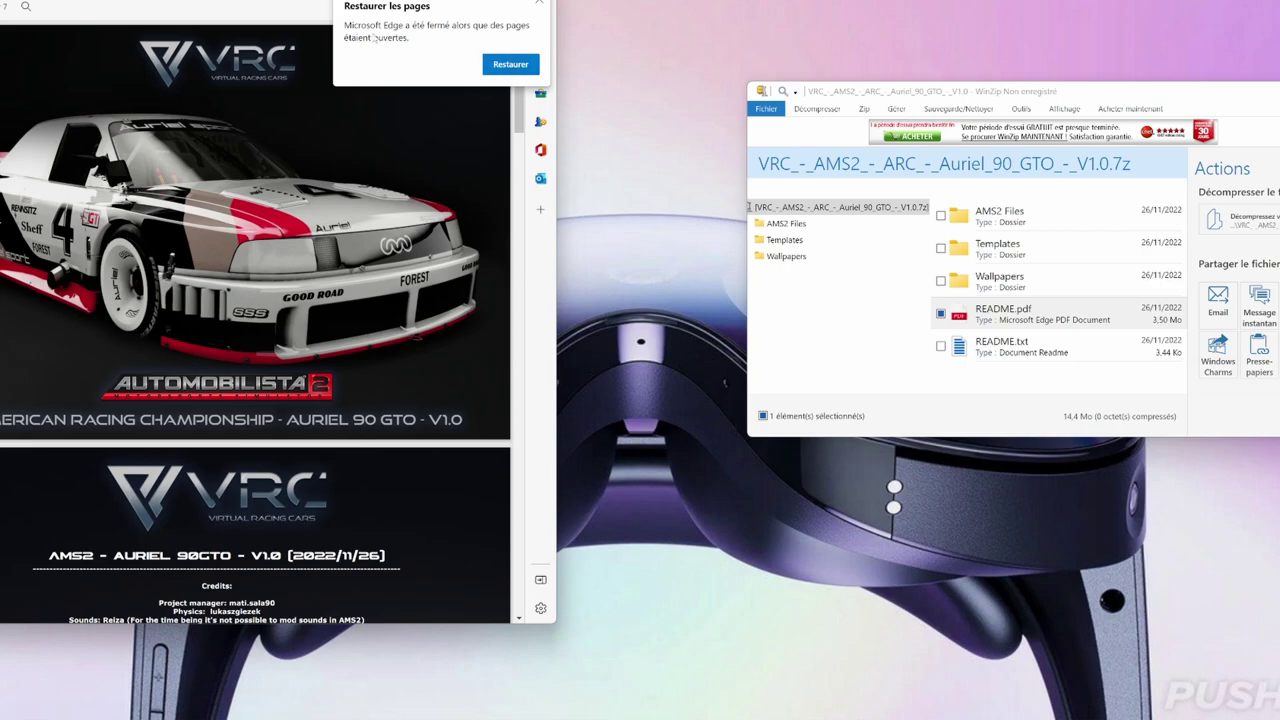
click(539, 6)
scroll(174, 417, down, 10)
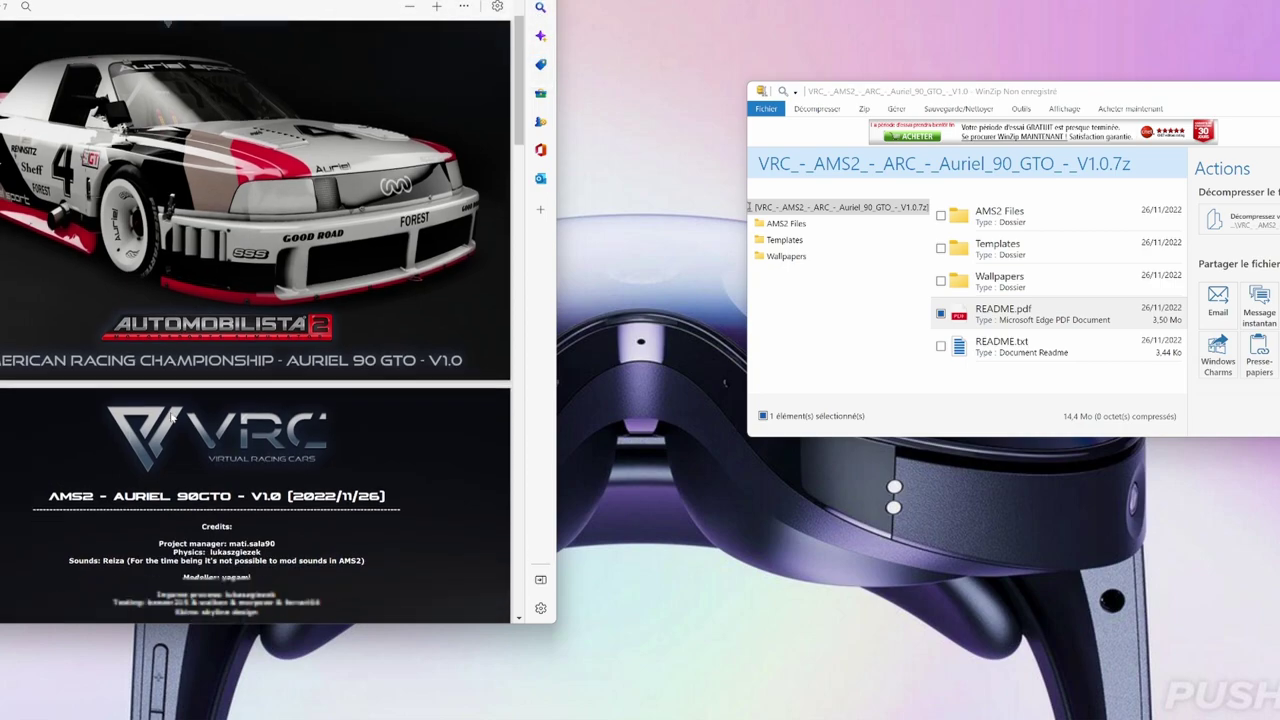
scroll(174, 422, down, 3)
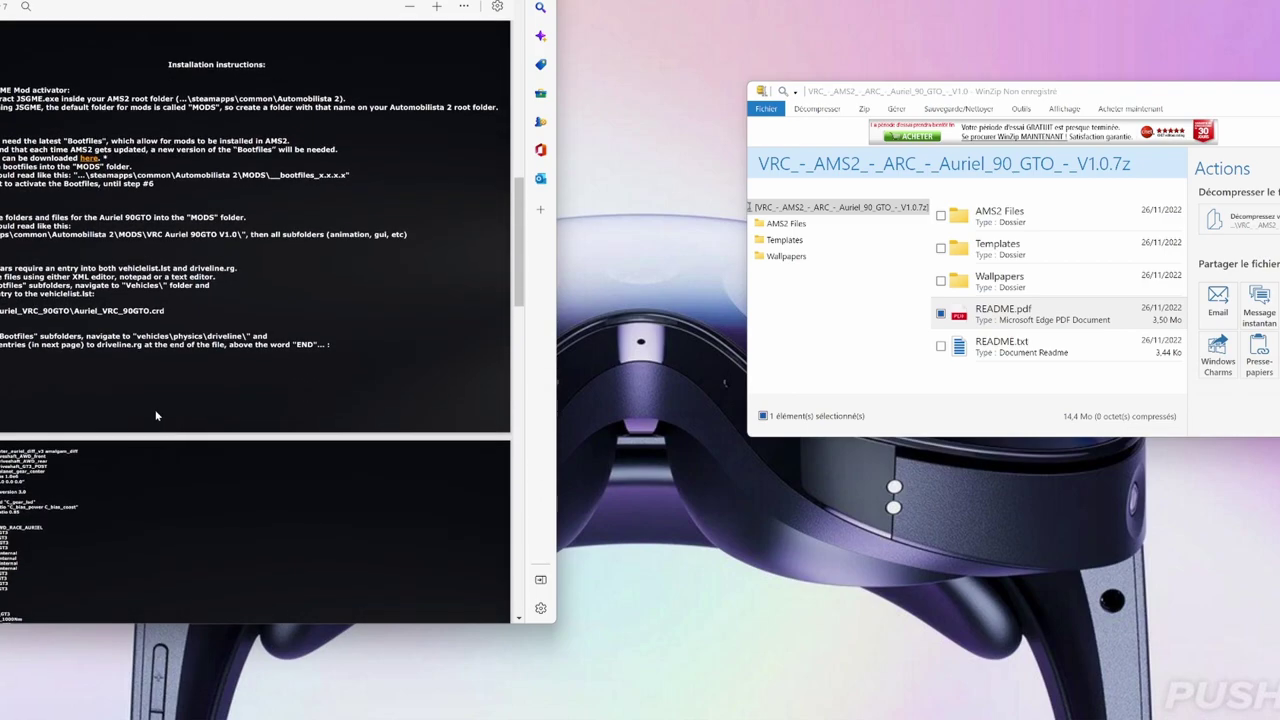
scroll(150, 410, down, 10)
scroll(138, 402, down, 6)
scroll(127, 409, up, 3)
scroll(127, 409, down, 3)
scroll(127, 409, up, 8)
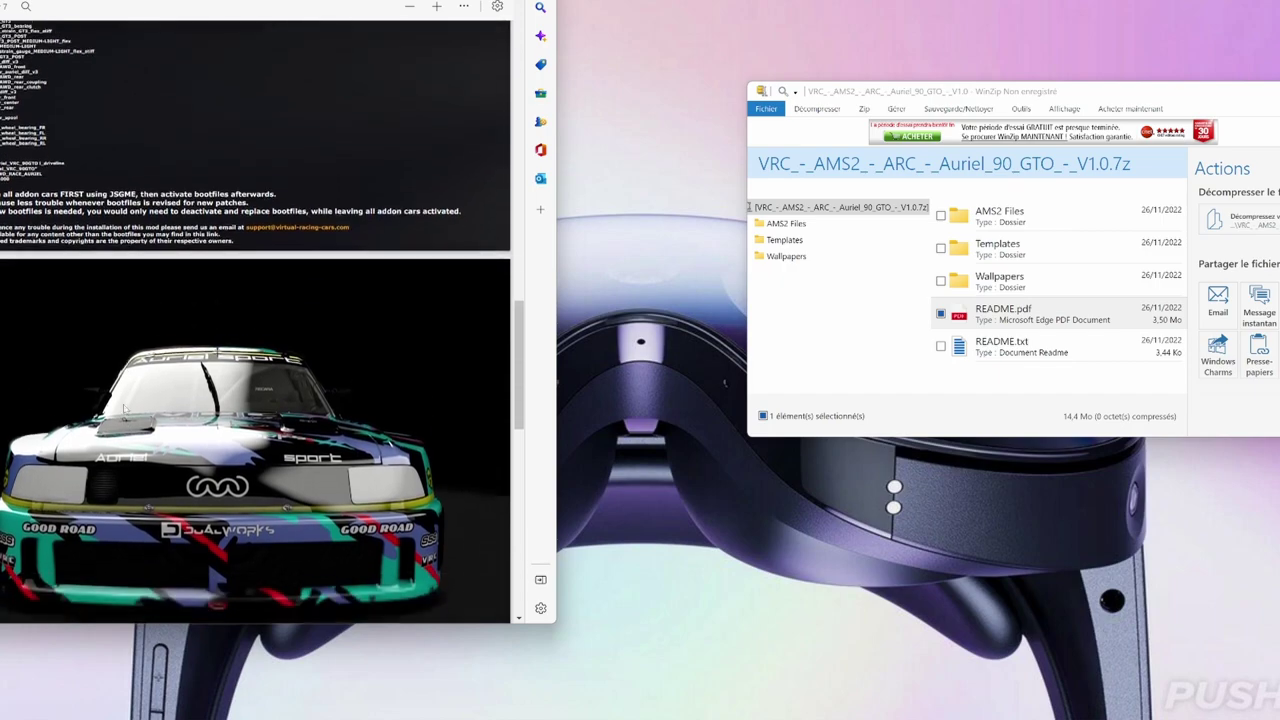
scroll(118, 405, down, 2)
scroll(118, 405, up, 10)
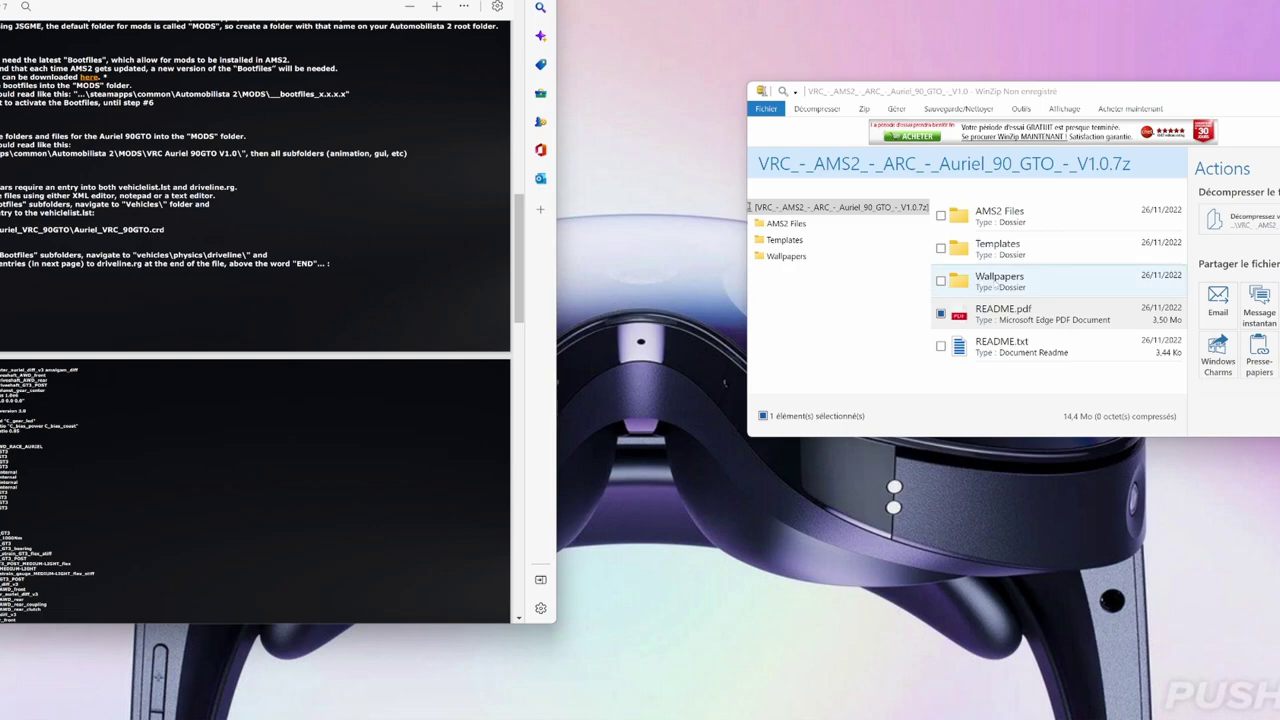
Inspect the contents of the AMS2 Files folder in the archive and return to the archive root
drag(998, 382, 998, 205)
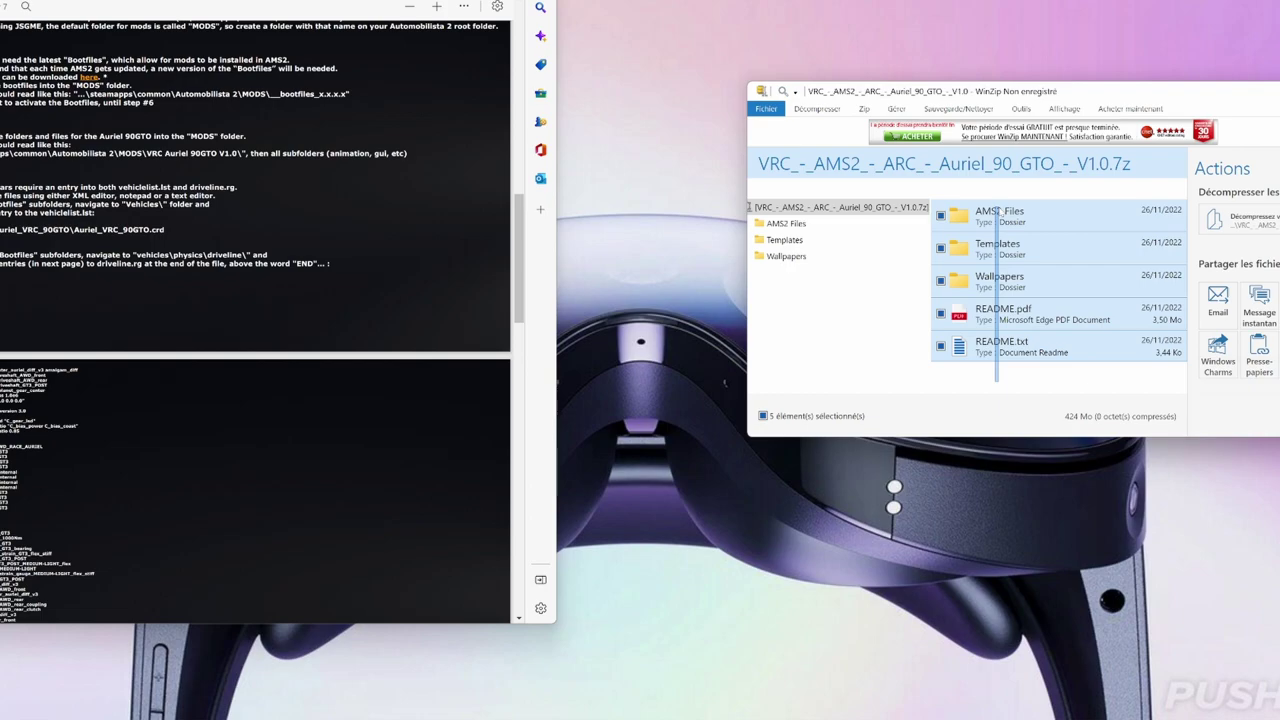
click(978, 366)
double_click(983, 223)
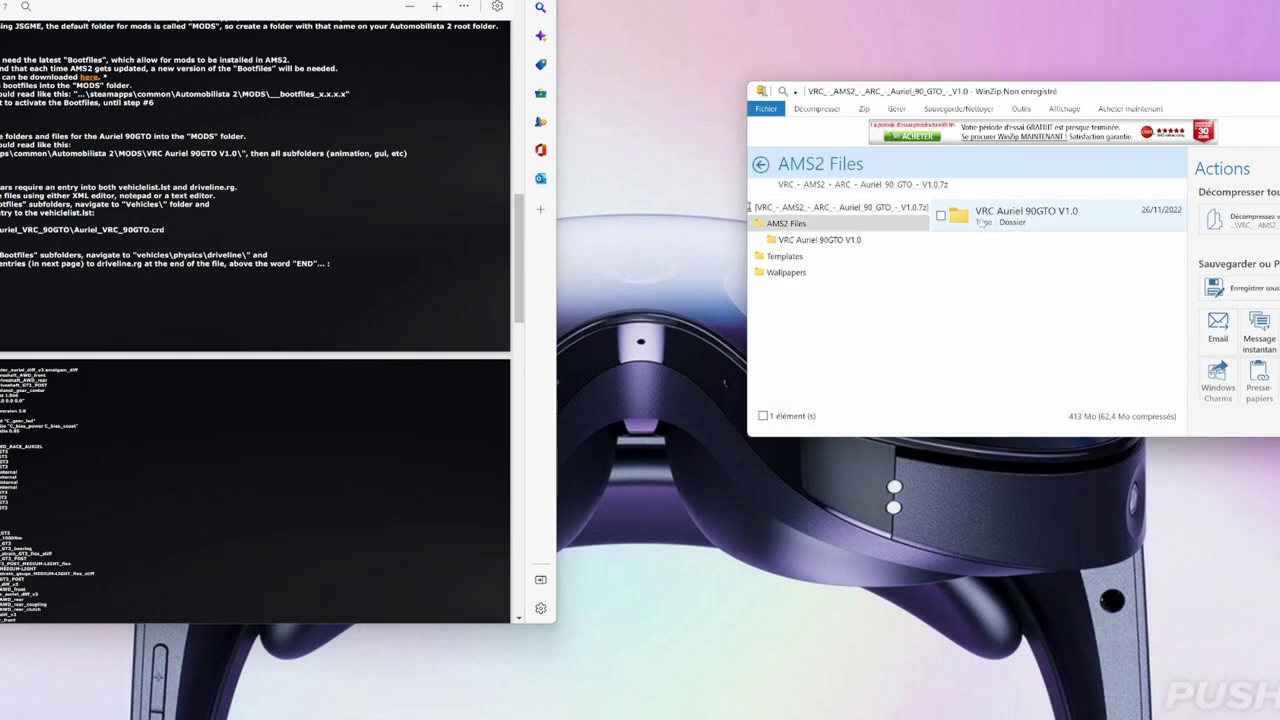
click(984, 223)
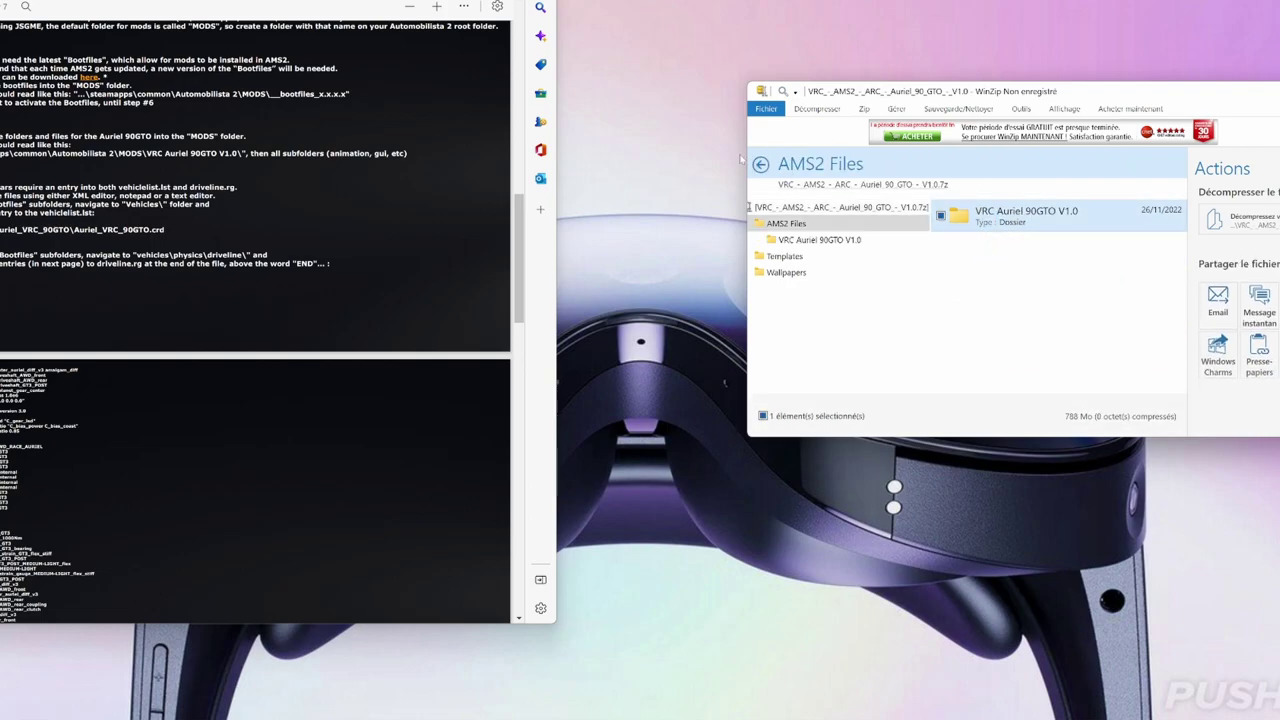
click(762, 165)
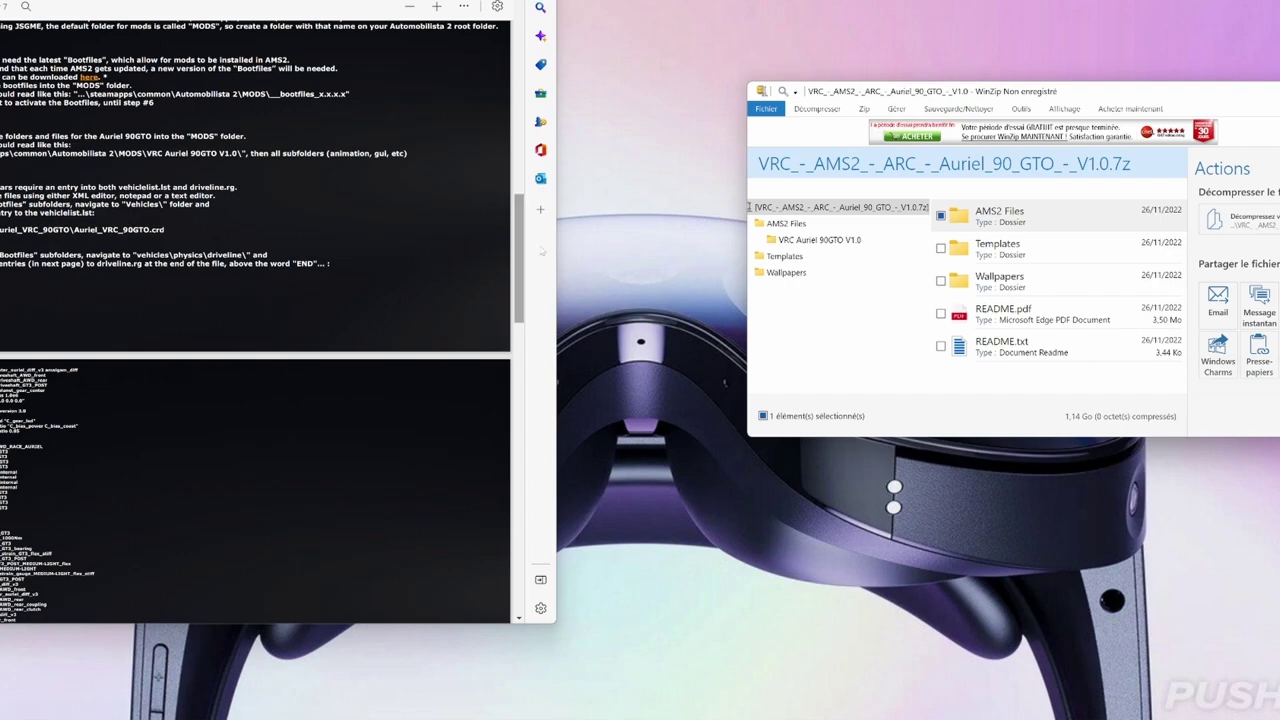
Extract all five items of the archive into the Automobilista 2 MODS folder, replacing the existing README.txt
drag(991, 370, 1002, 222)
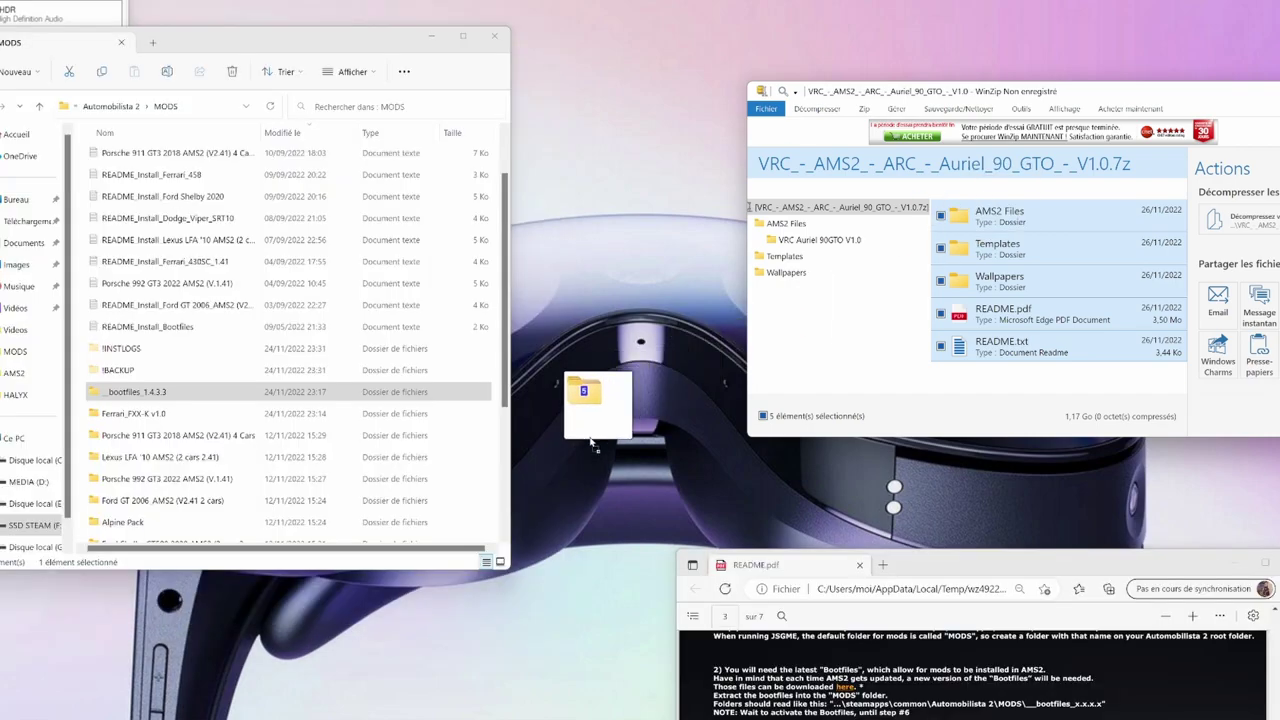
drag(586, 386, 436, 218)
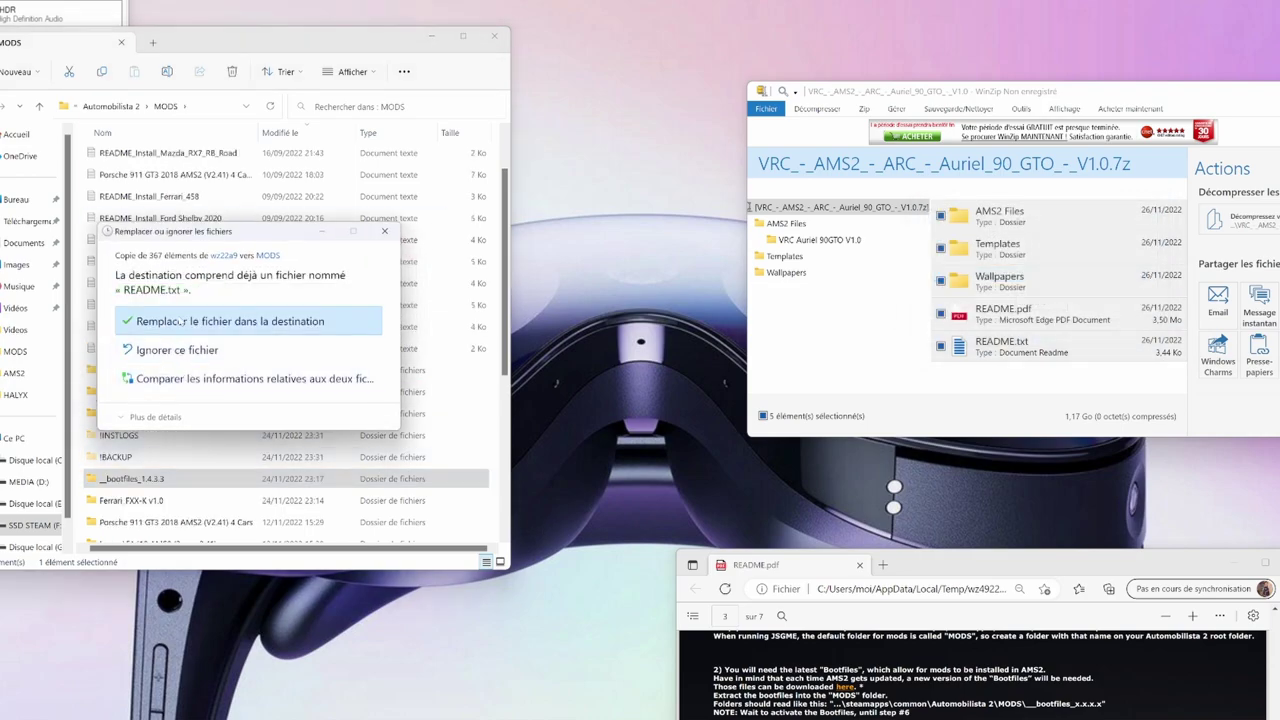
click(180, 320)
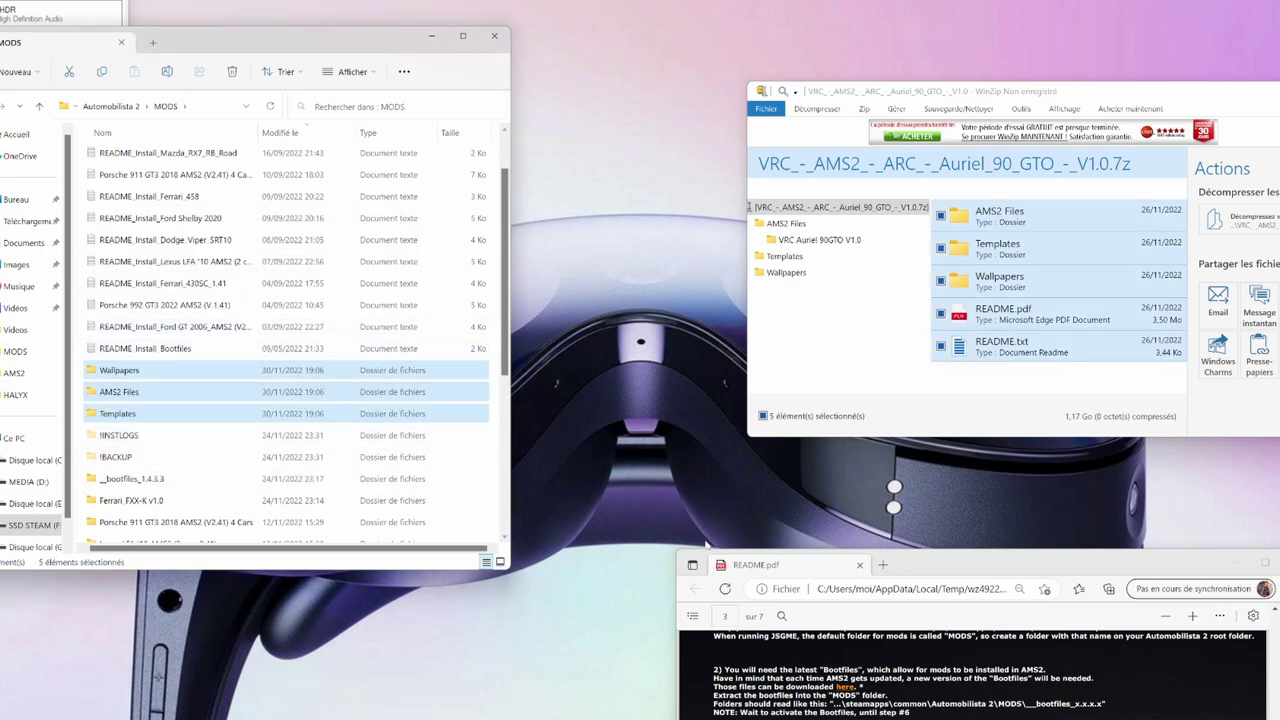
Place the README instructions beside the Automobilista 2 folder window and open the AMS2 Files folder inside MODS
drag(957, 576, 435, 64)
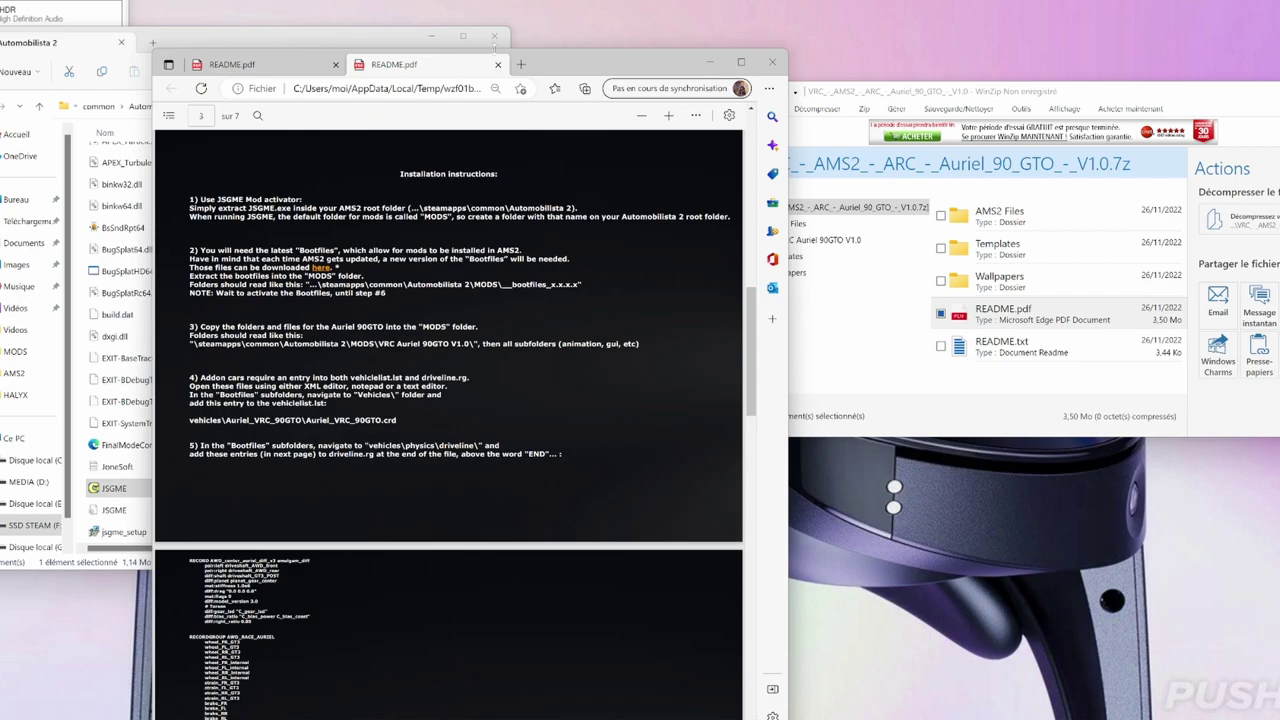
drag(566, 62, 856, 116)
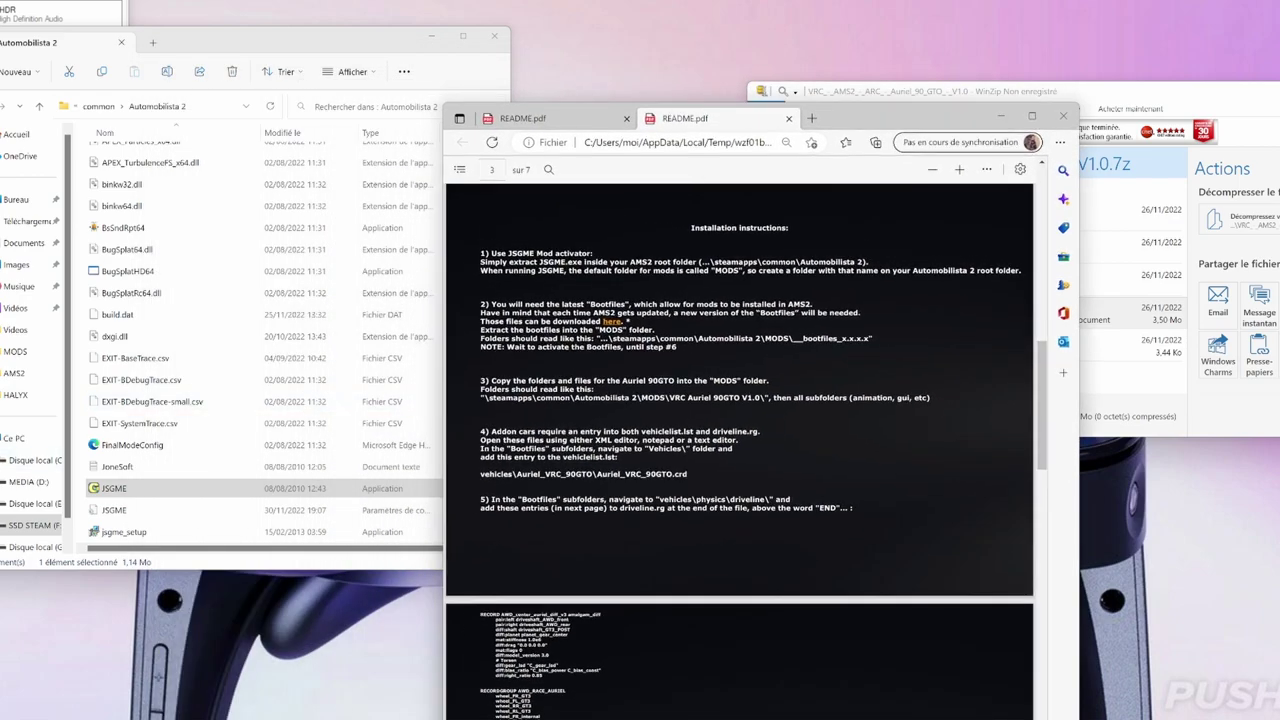
scroll(160, 449, down, 6)
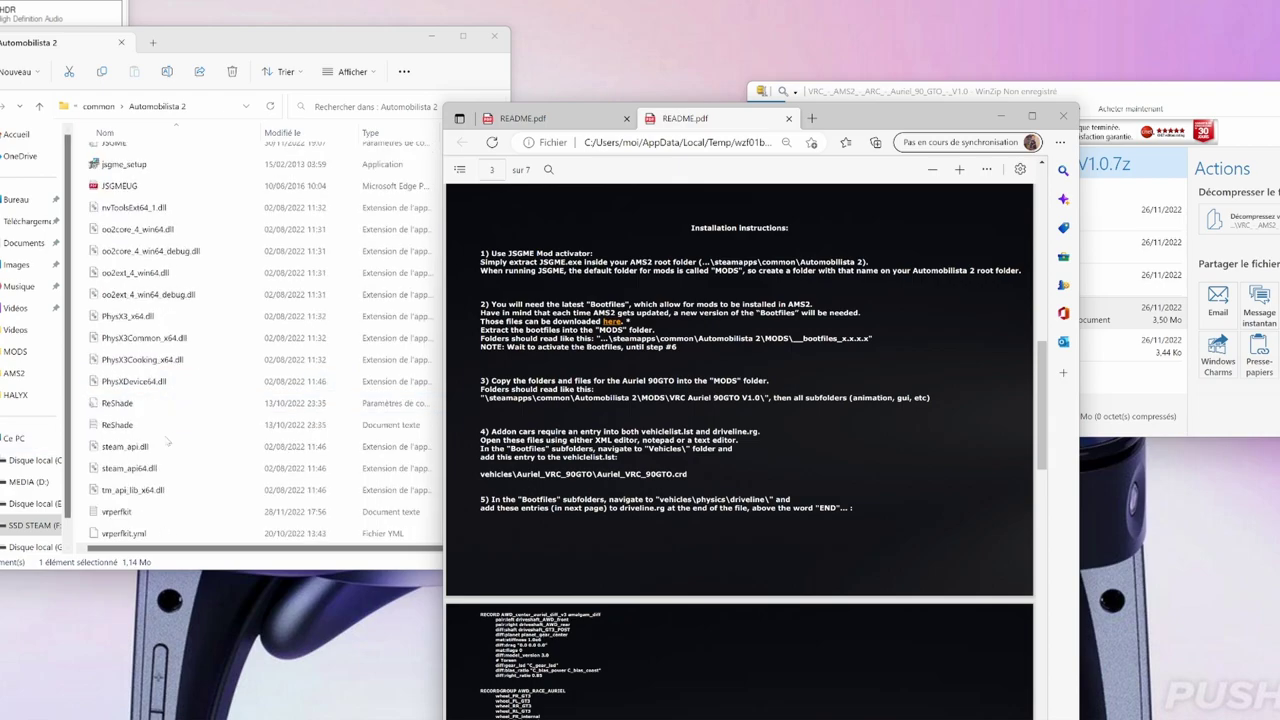
scroll(160, 449, up, 8)
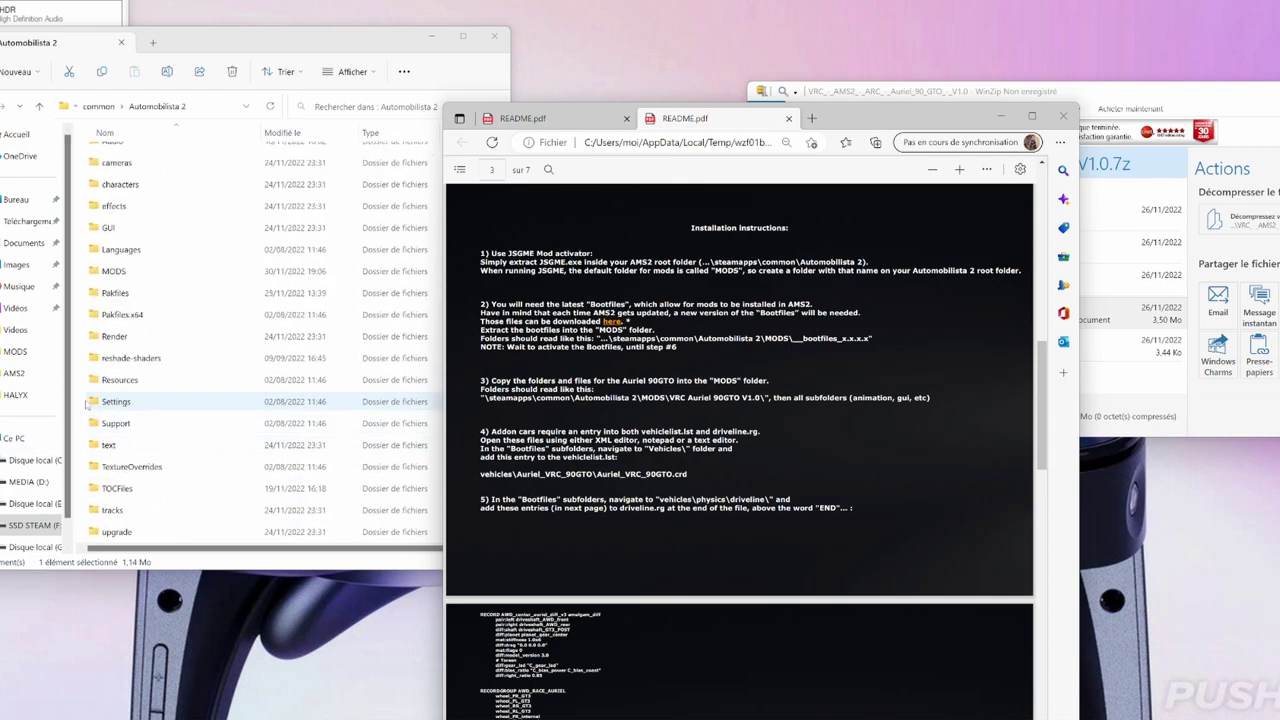
scroll(118, 340, down, 3)
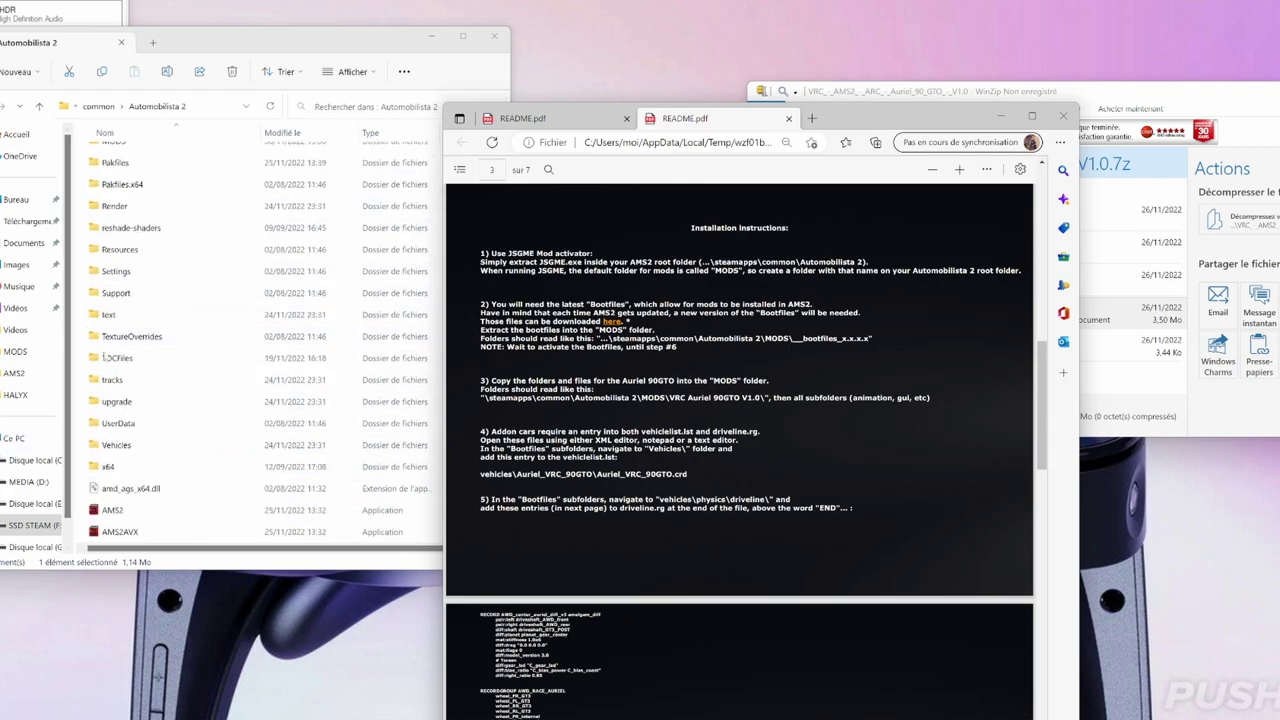
scroll(116, 292, up, 2)
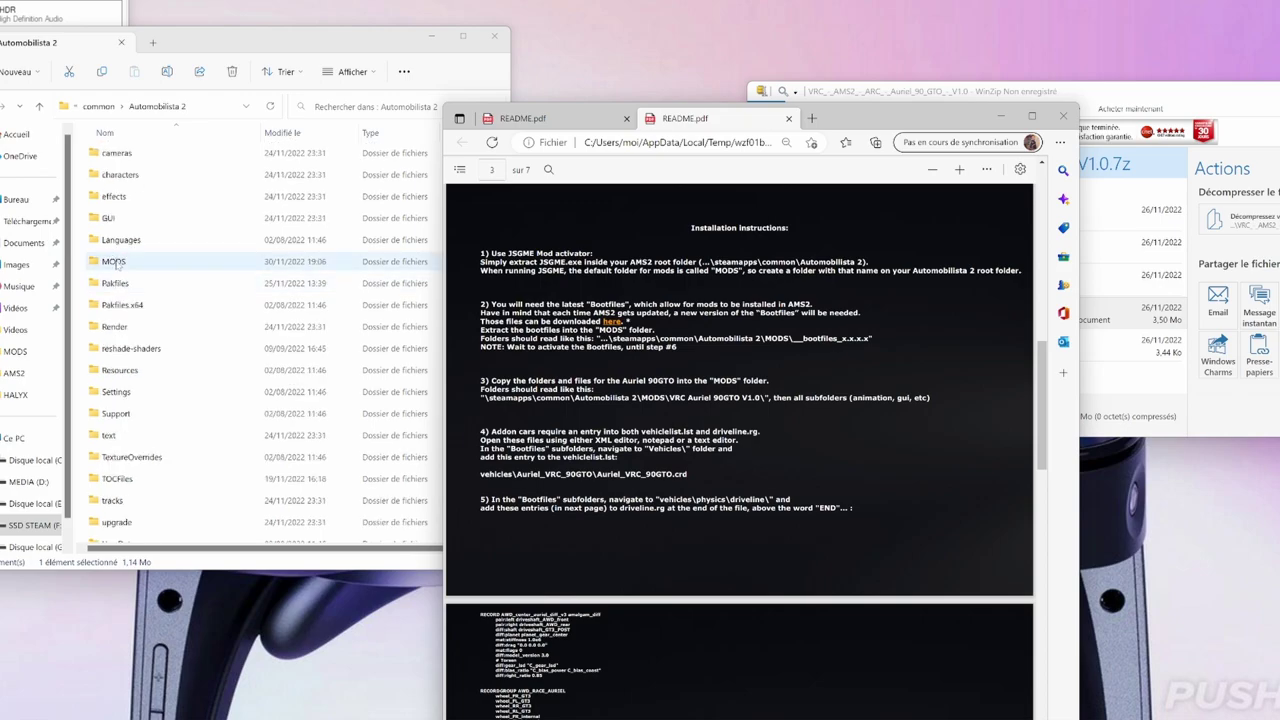
double_click(117, 262)
click(127, 487)
double_click(127, 487)
Move the VRC Auriel 90GTO V1.0 folder out of AMS2 Files into the MODS folder
click(122, 160)
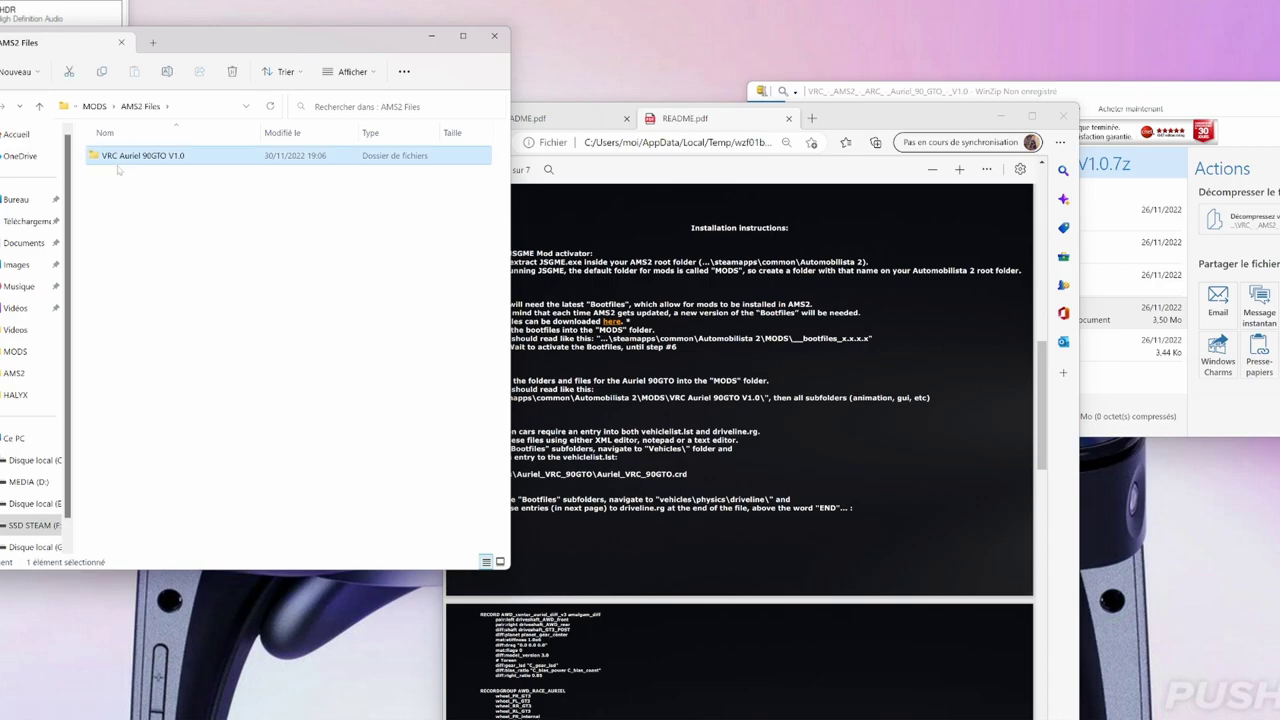
right_click(122, 157)
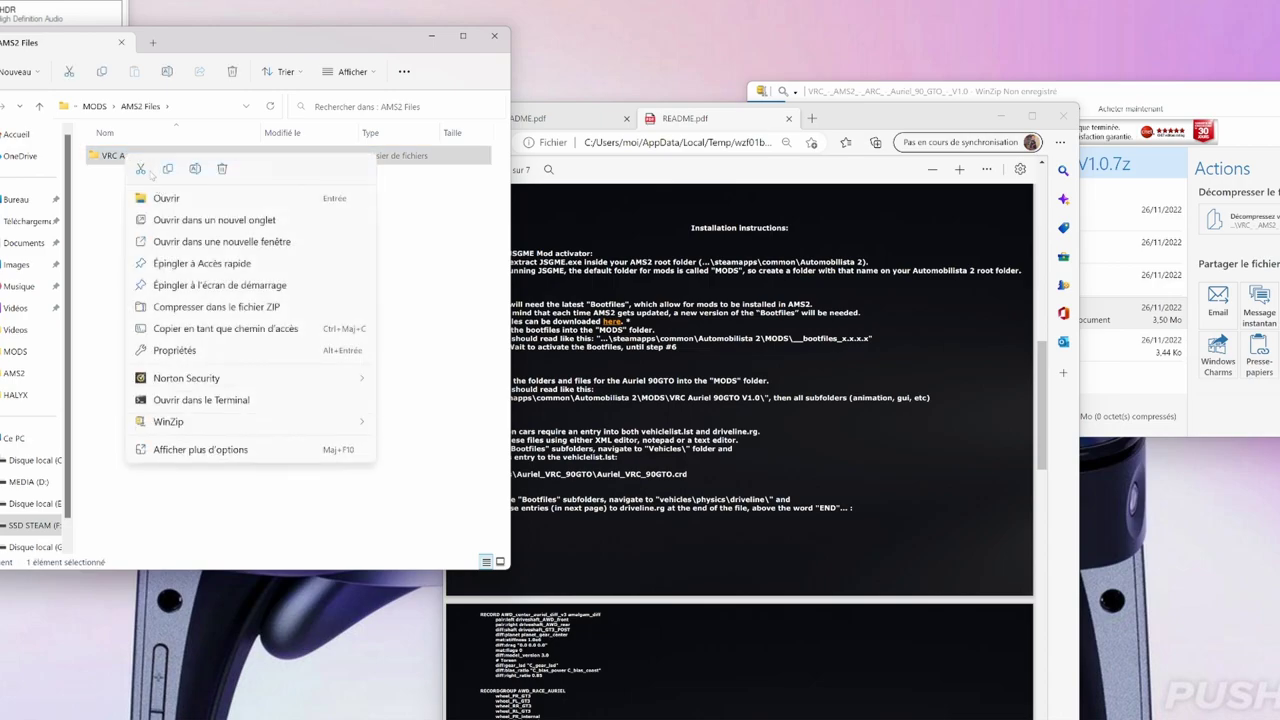
click(143, 169)
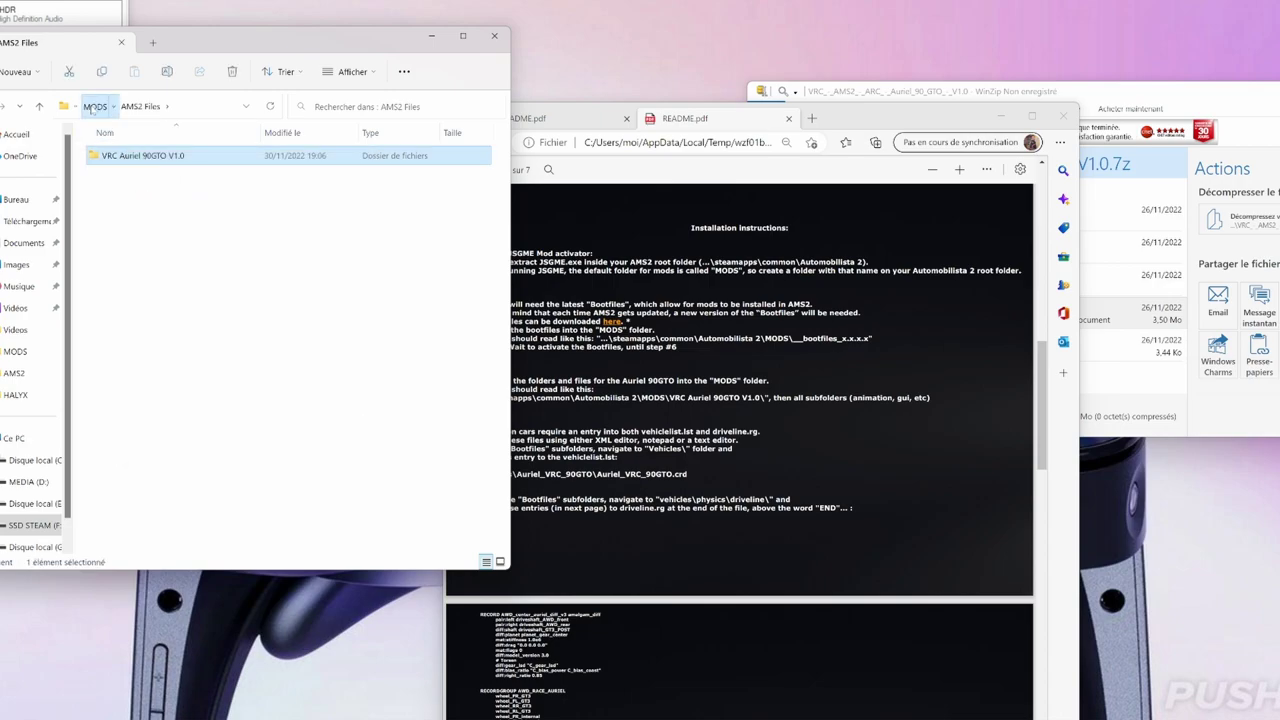
click(94, 106)
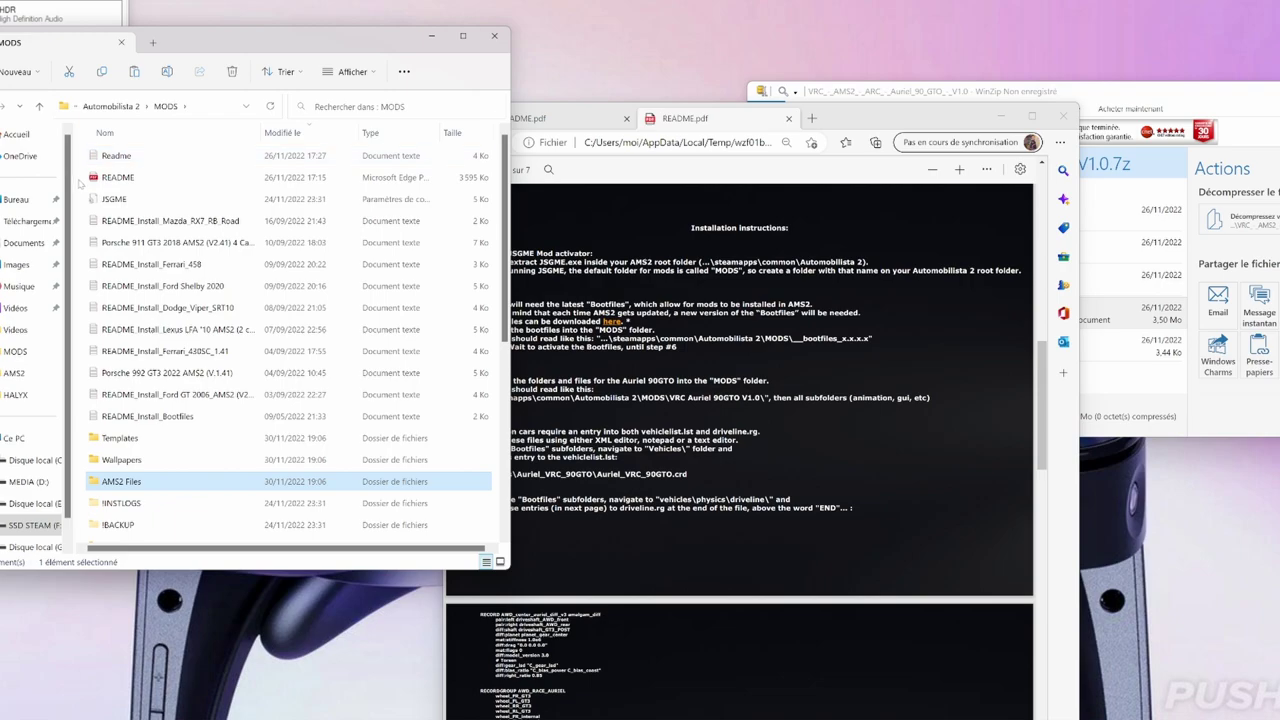
right_click(441, 300)
click(454, 313)
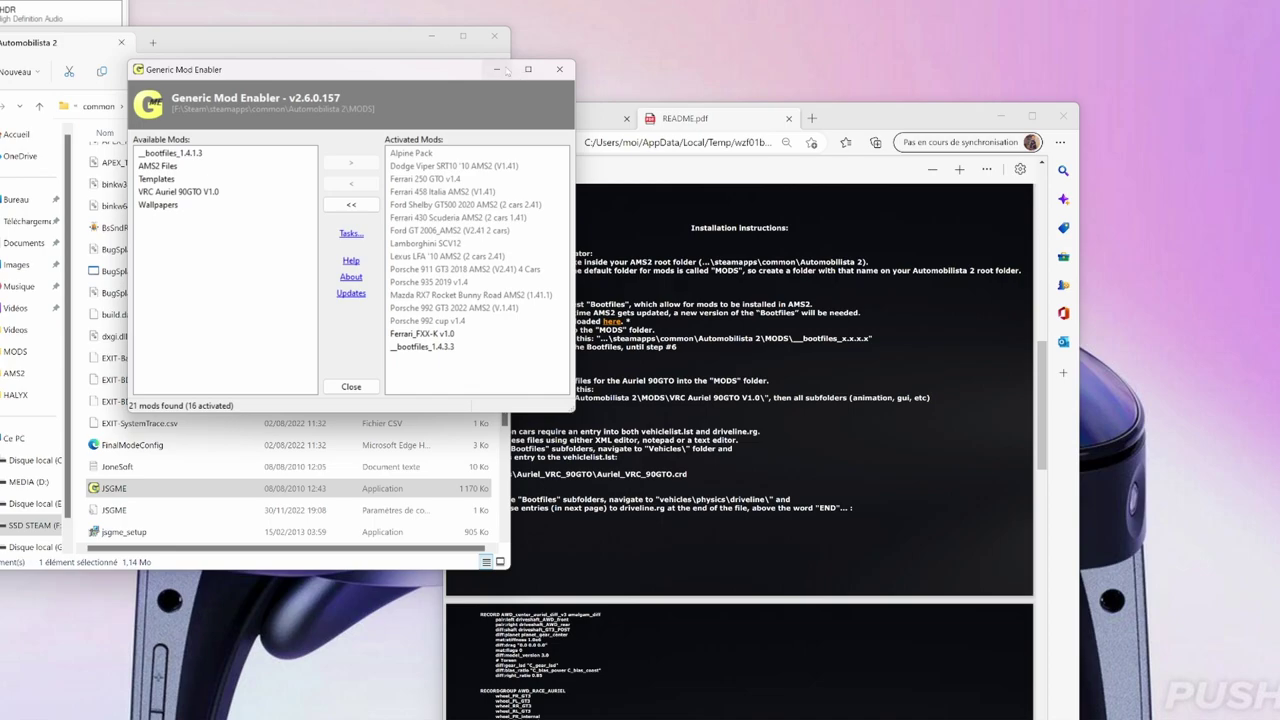
Move the Generic Mod Enabler window aside and open the vehicles folder of __bootfiles_1.4.3.3 inside MODS
drag(504, 74, 940, 48)
key(alt+Tab)
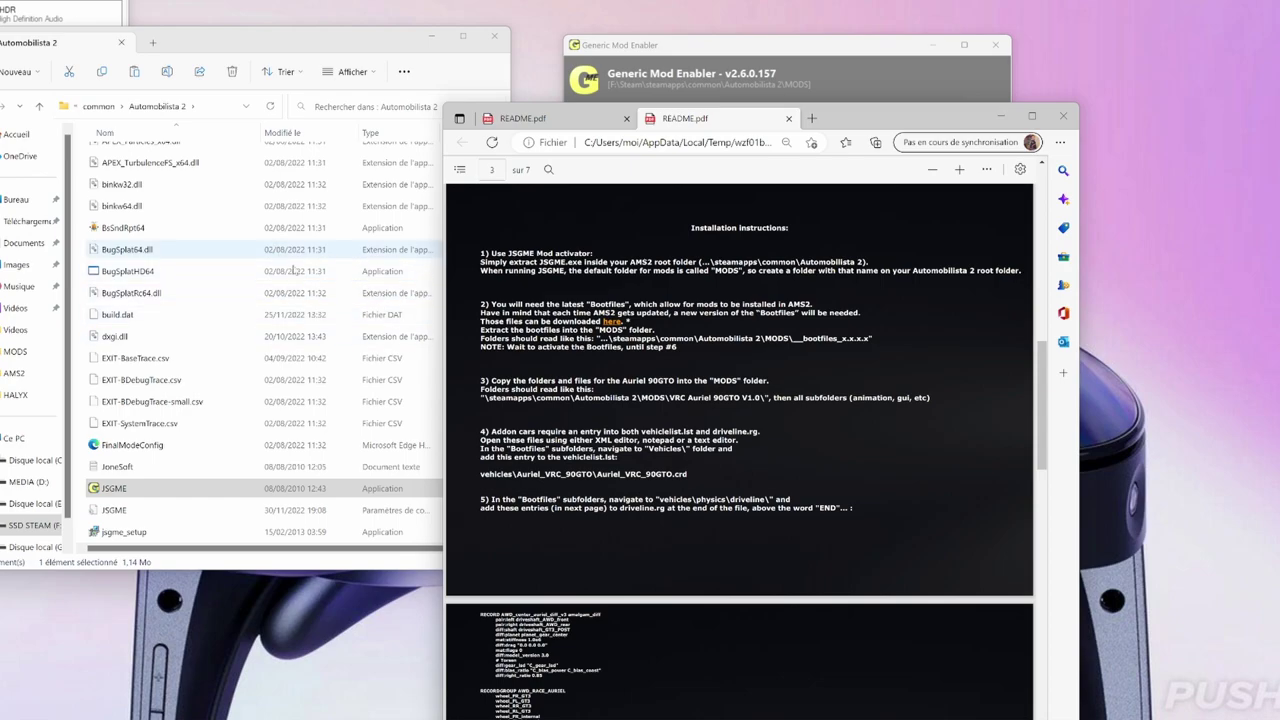
scroll(273, 395, up, 10)
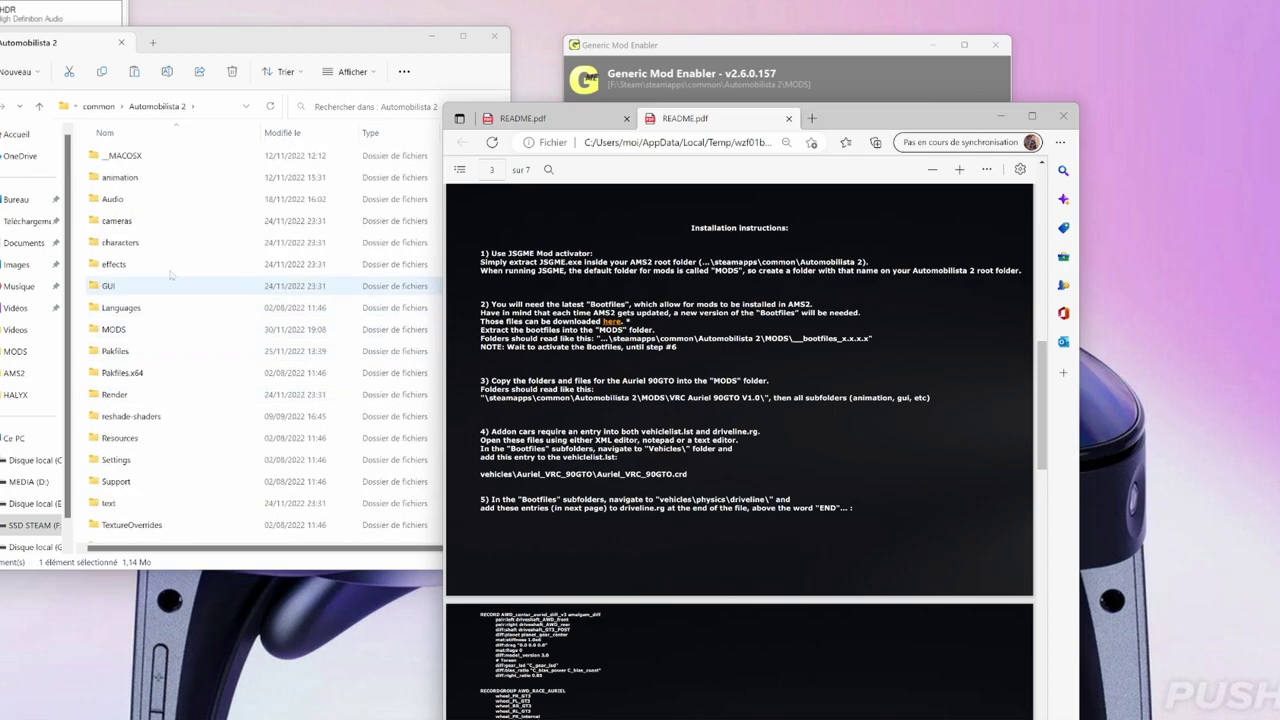
scroll(174, 291, down, 5)
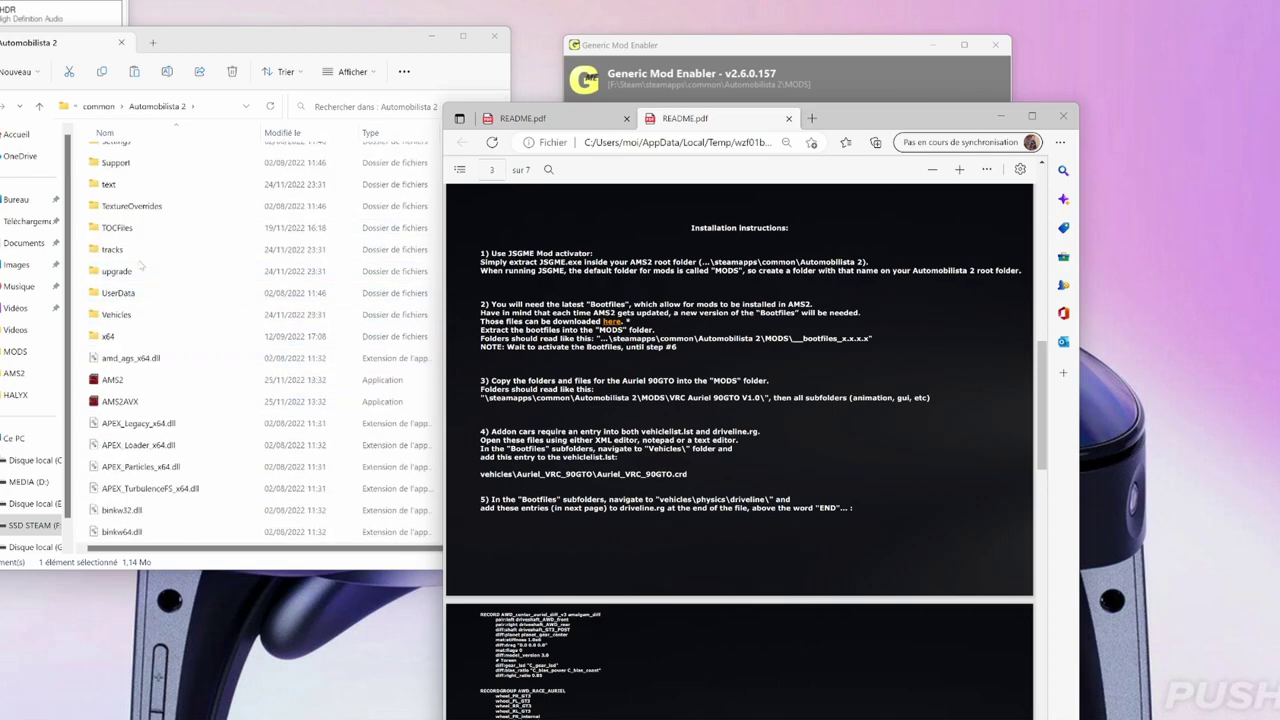
scroll(128, 222, up, 5)
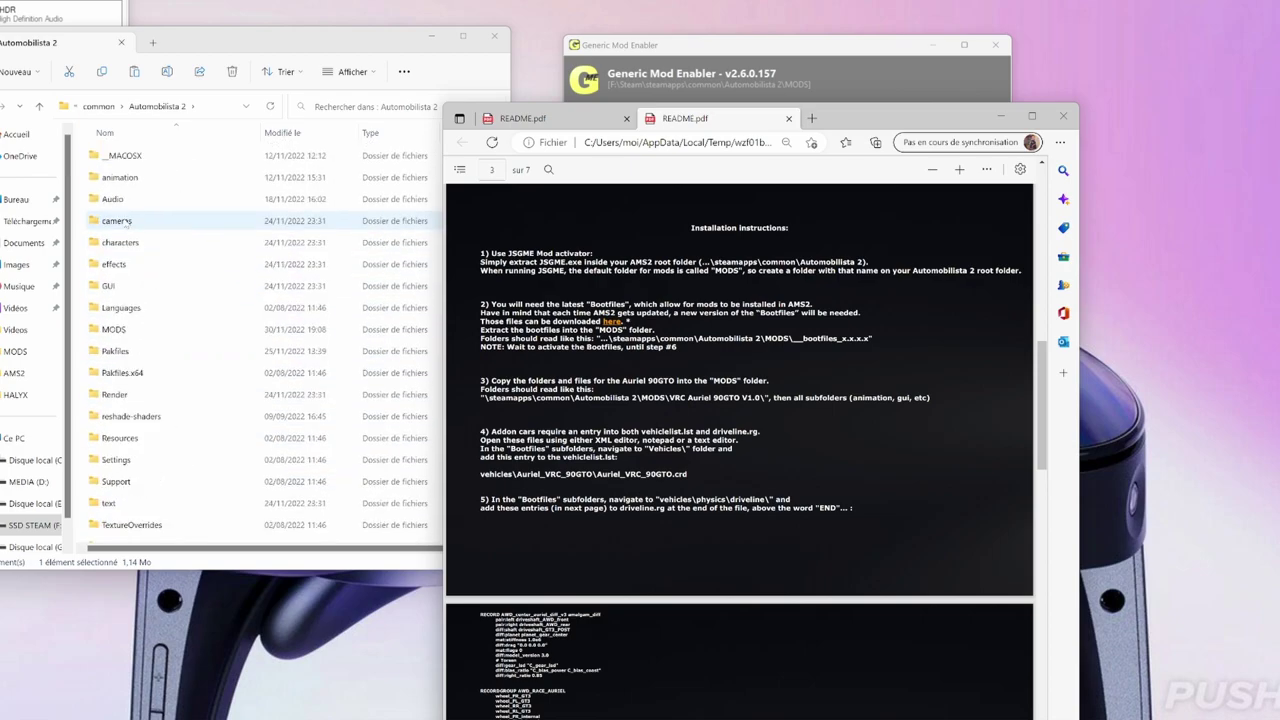
scroll(128, 222, down, 3)
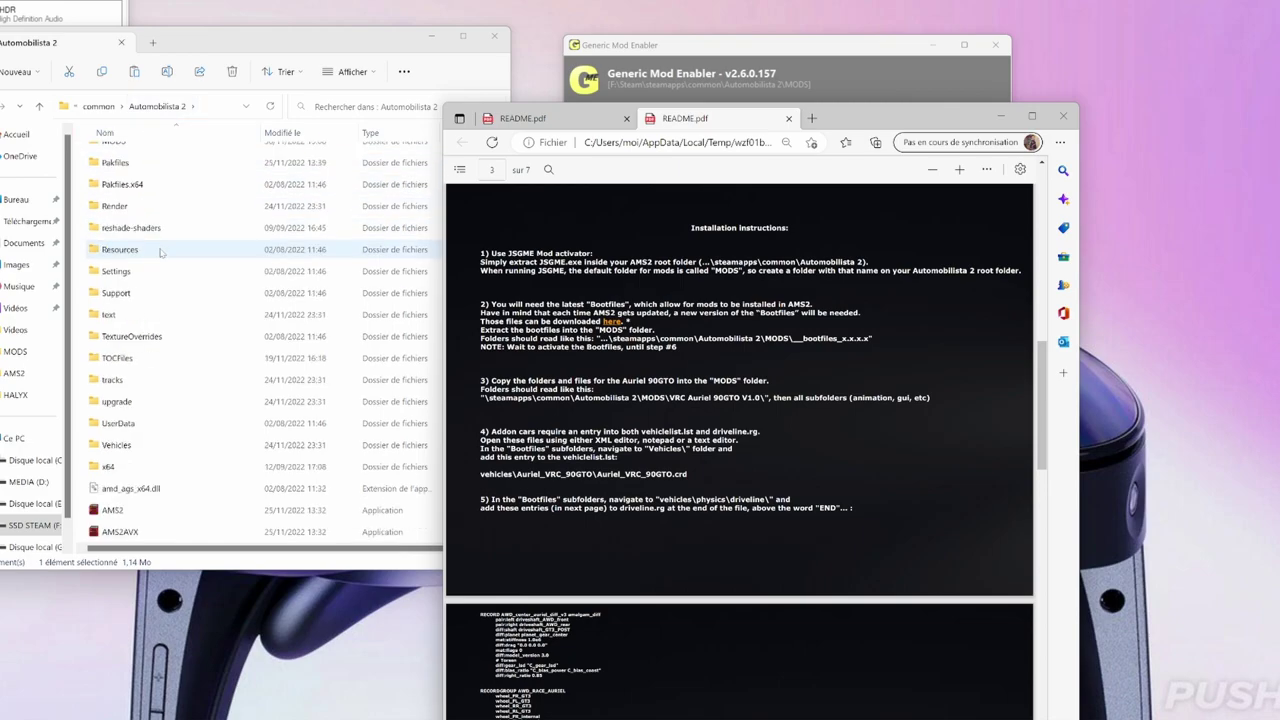
scroll(129, 227, up, 2)
double_click(121, 264)
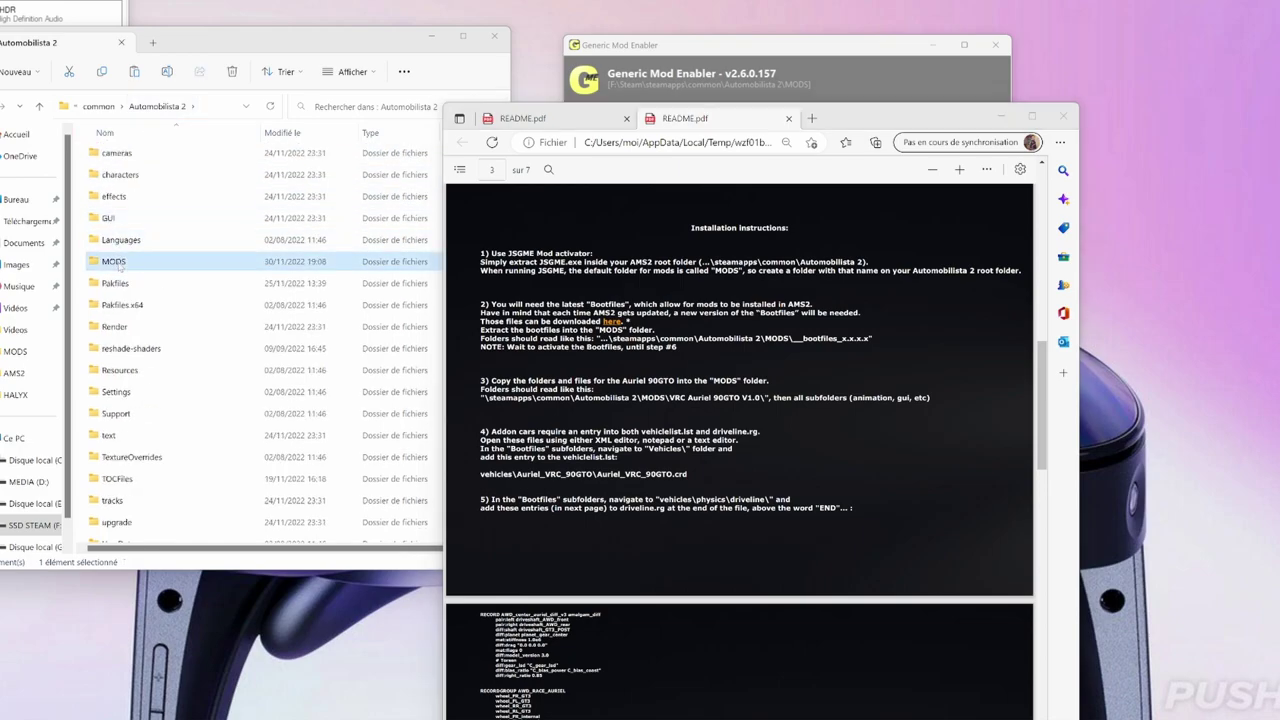
scroll(118, 264, down, 2)
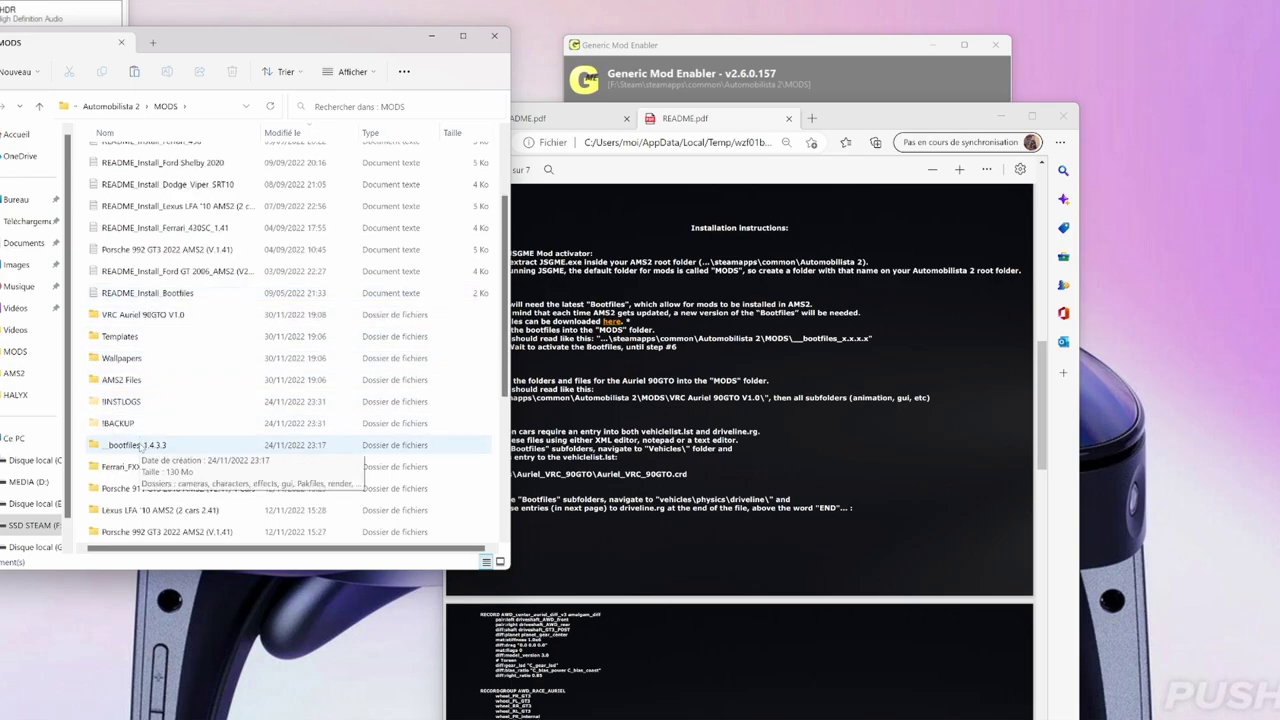
double_click(137, 446)
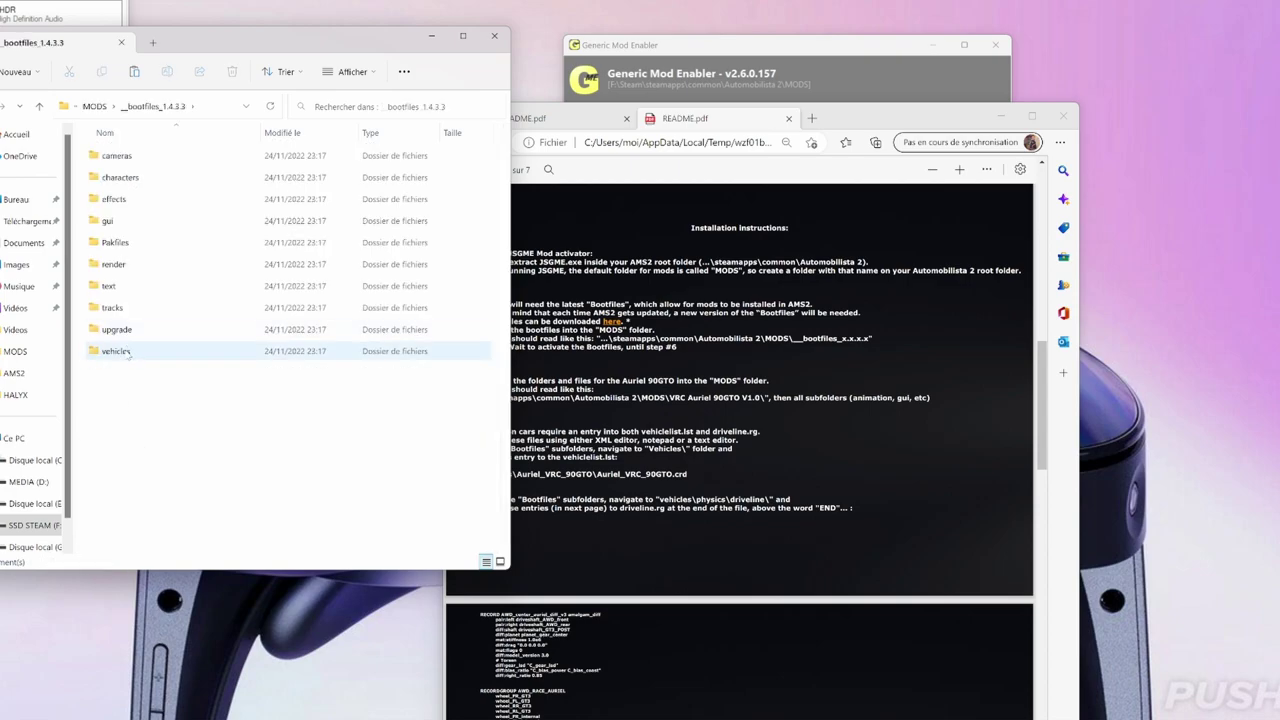
double_click(128, 357)
Open the vehiclelist file in Notepad and add a new line after the ferrari_fxx-k entry at its end
scroll(140, 390, down, 15)
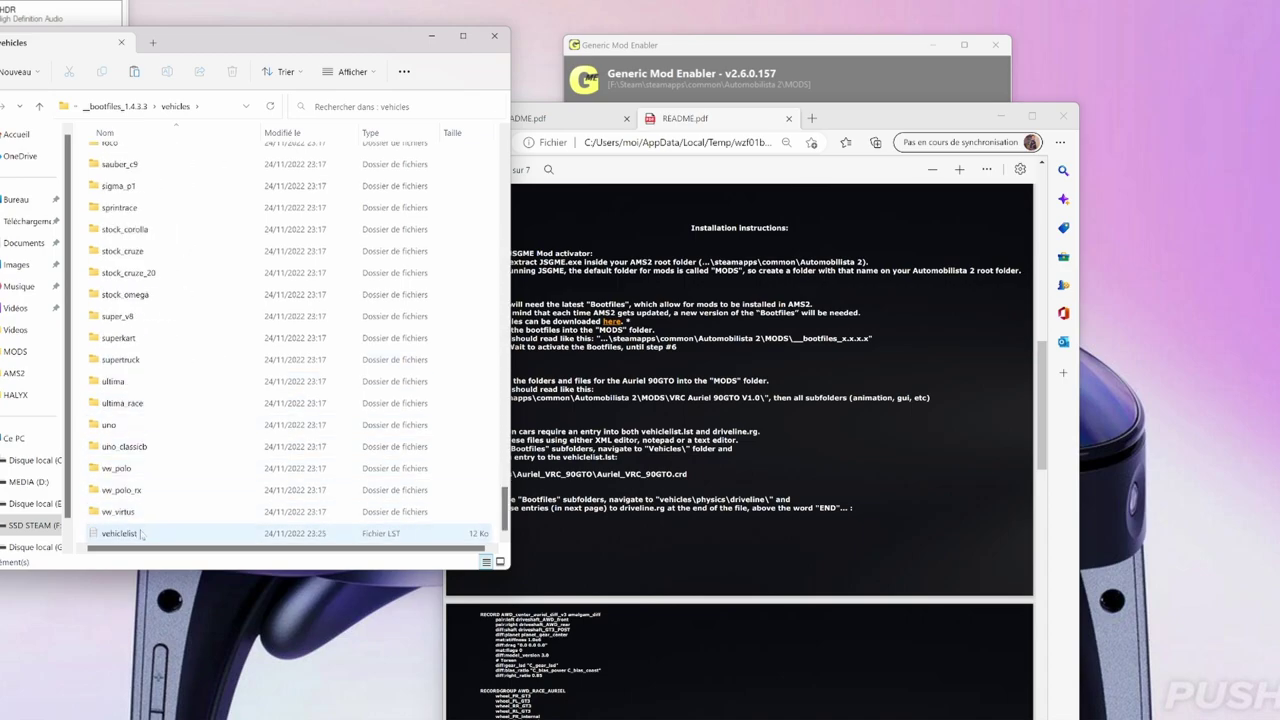
double_click(141, 535)
drag(199, 615, 296, 30)
scroll(530, 310, down, 20)
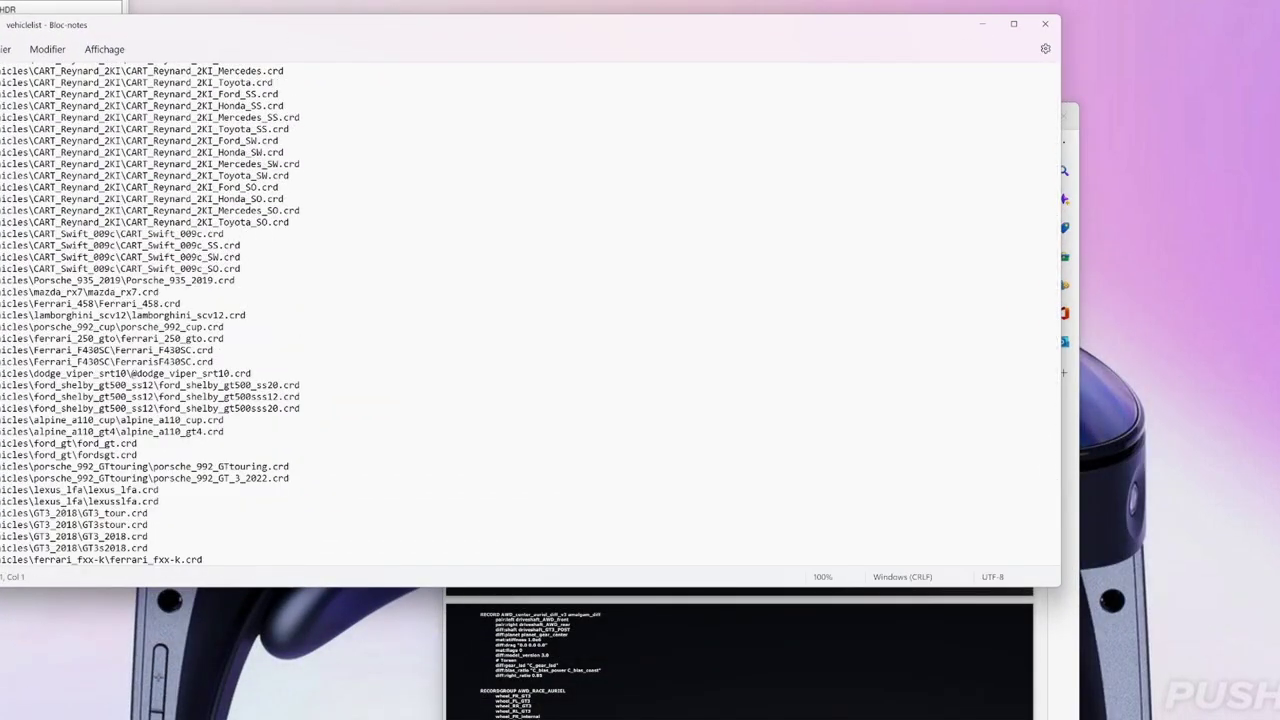
click(203, 560)
key(Return)
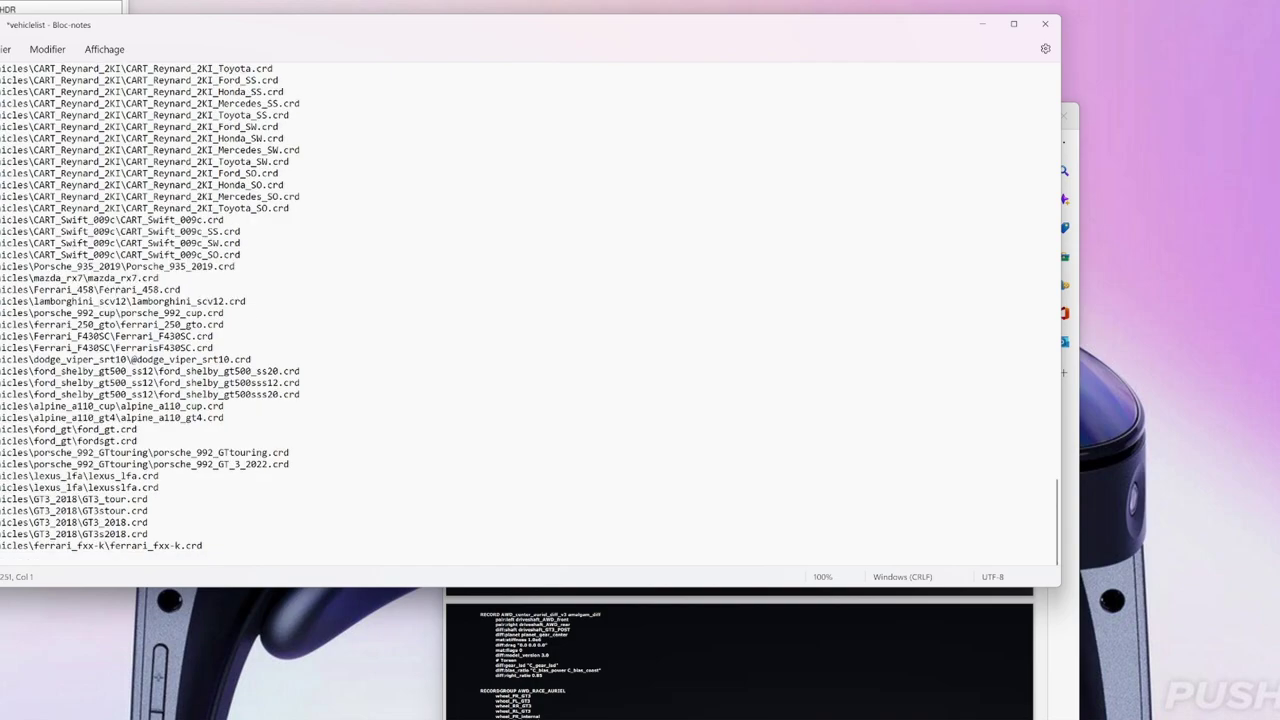
Rearrange the vehiclelist and folder windows to uncover README.pdf and review its installation instructions through step 6
drag(210, 22, 613, 91)
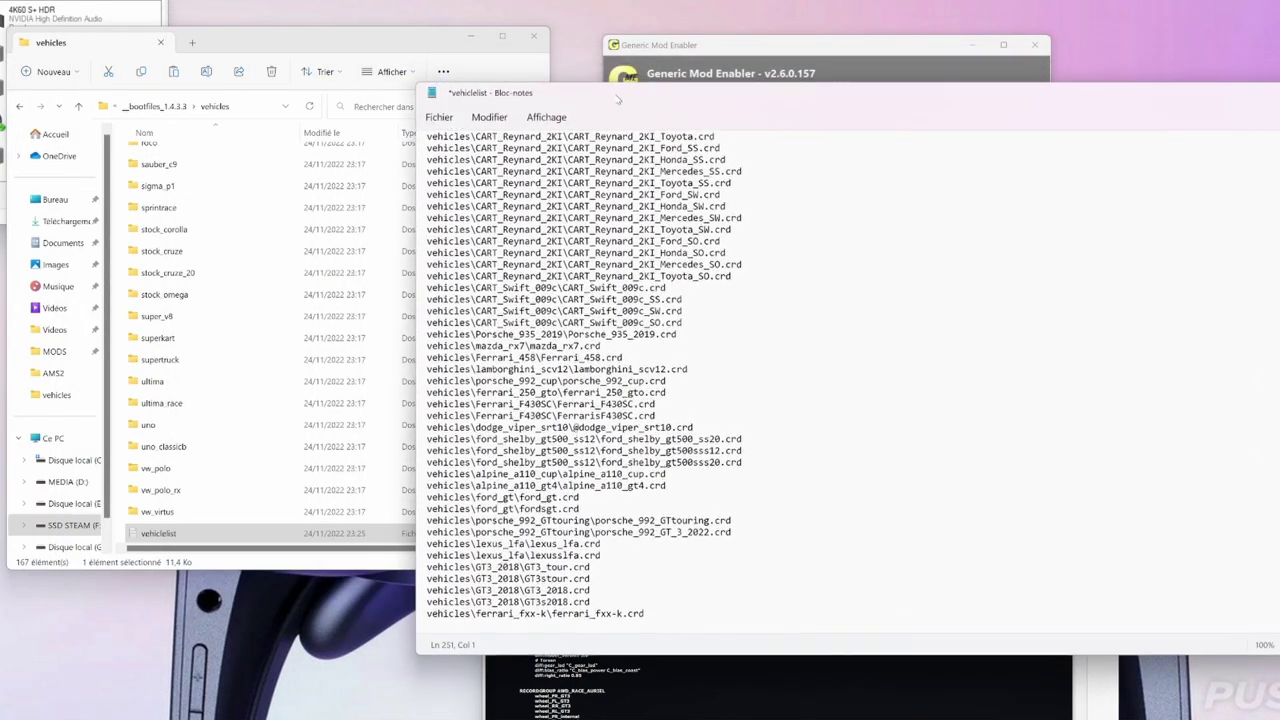
click(230, 48)
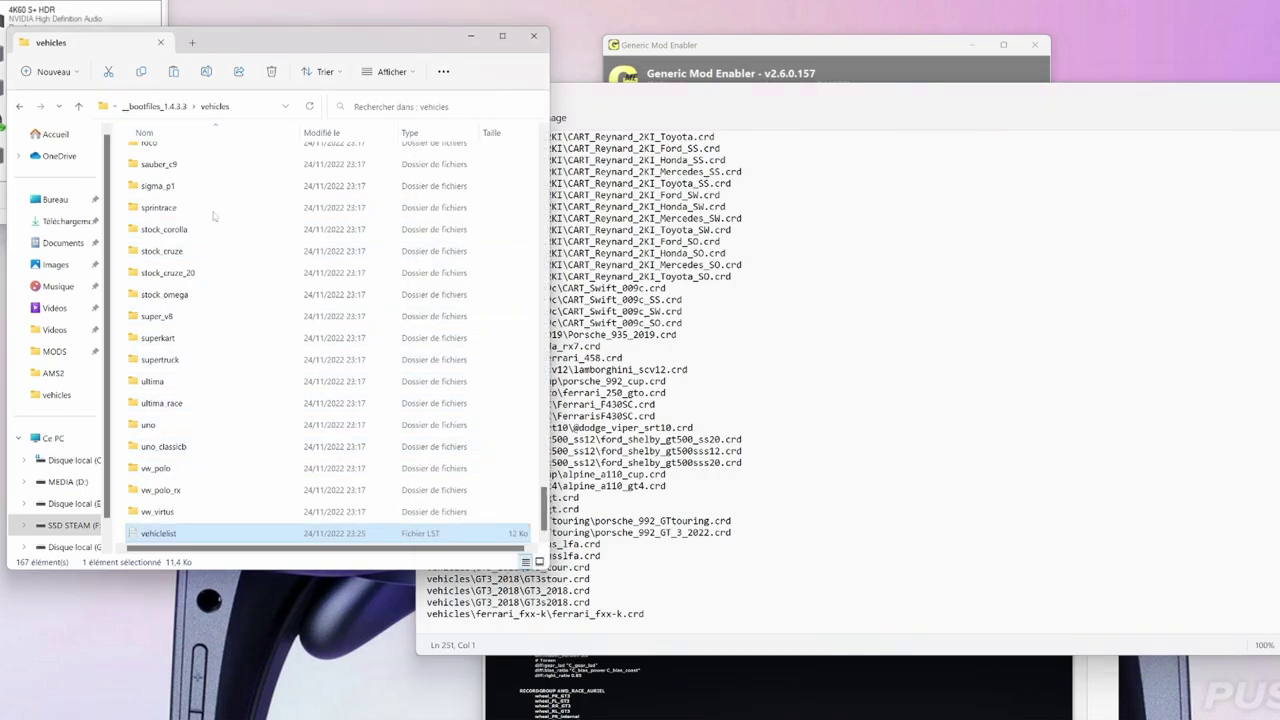
drag(235, 42, 211, 262)
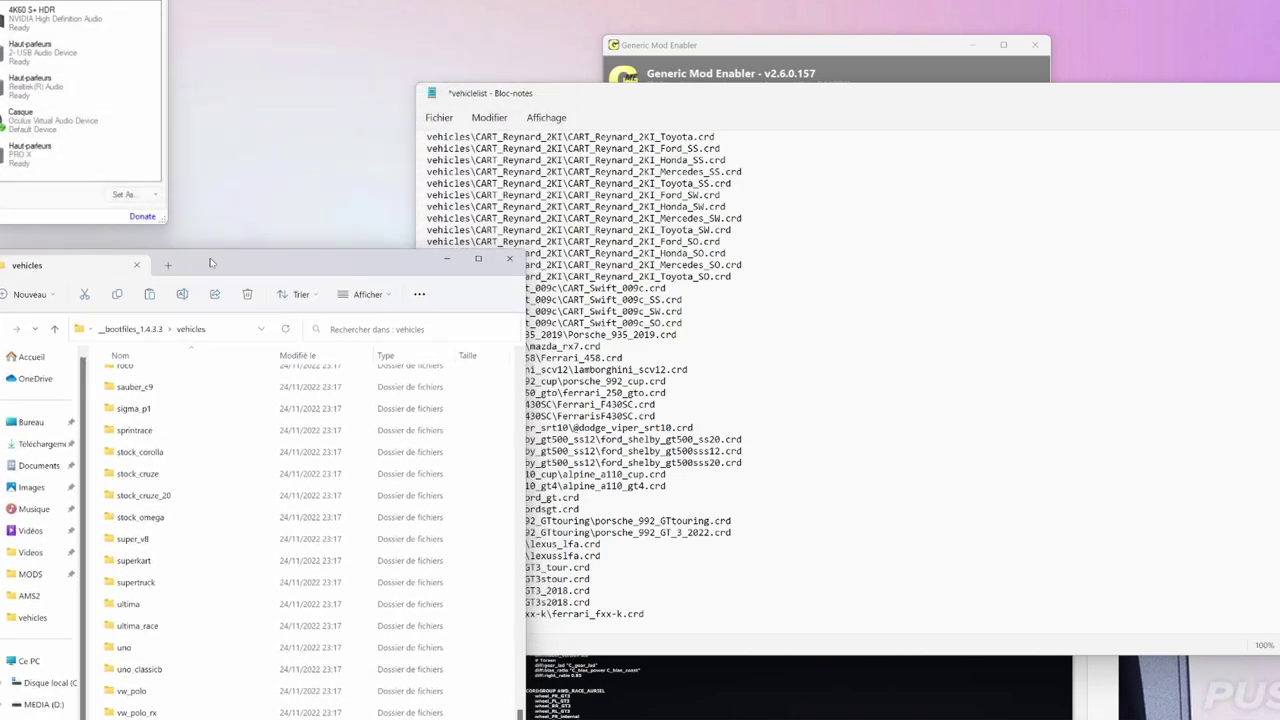
drag(679, 91, 778, 238)
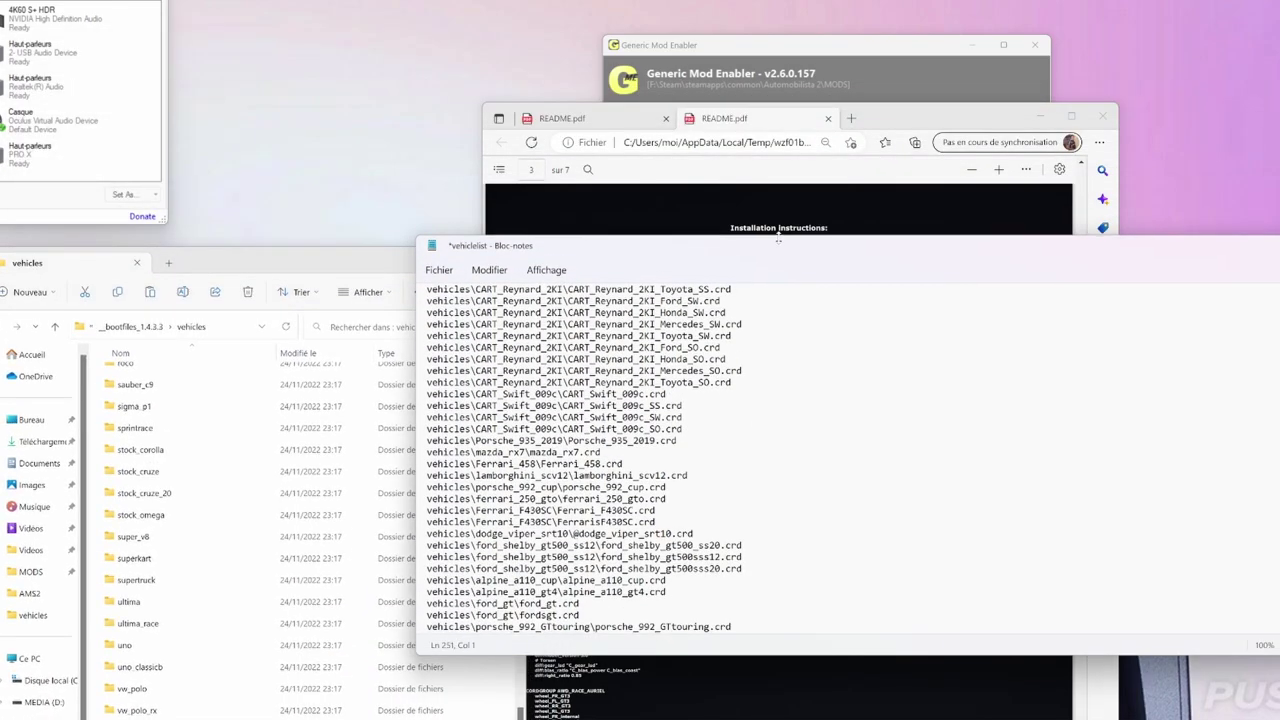
click(694, 216)
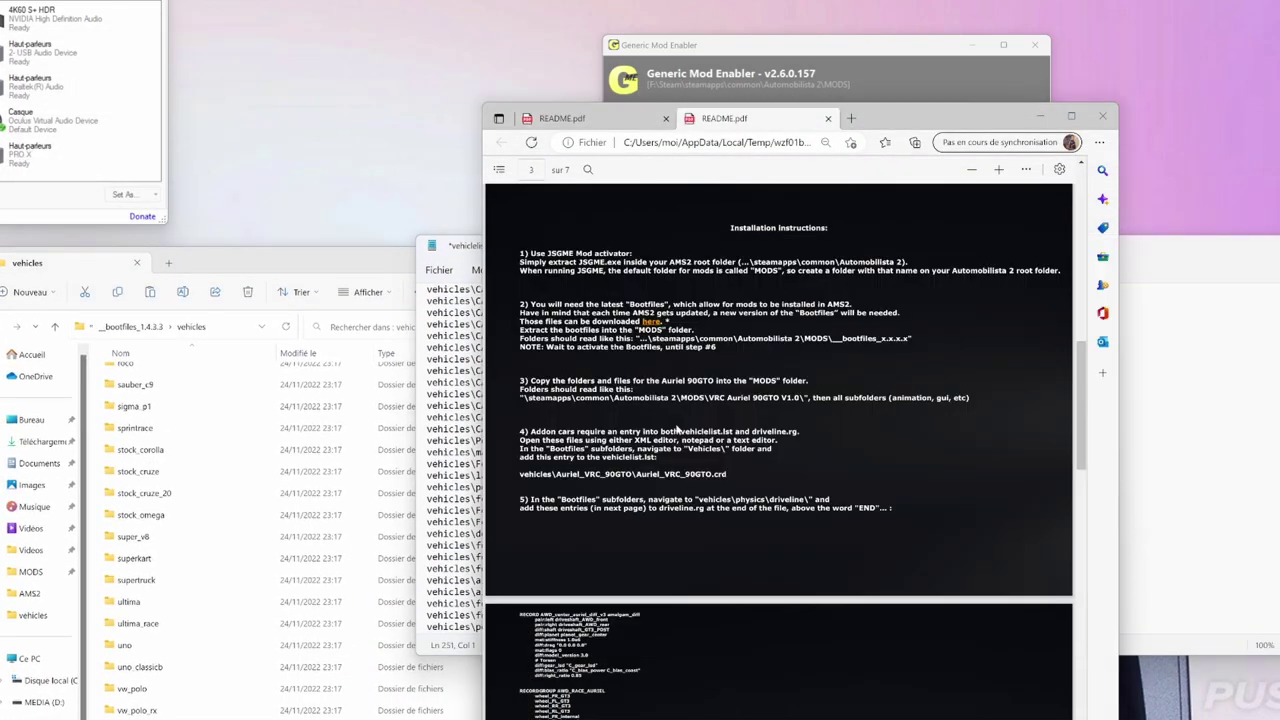
scroll(692, 217, down, 10)
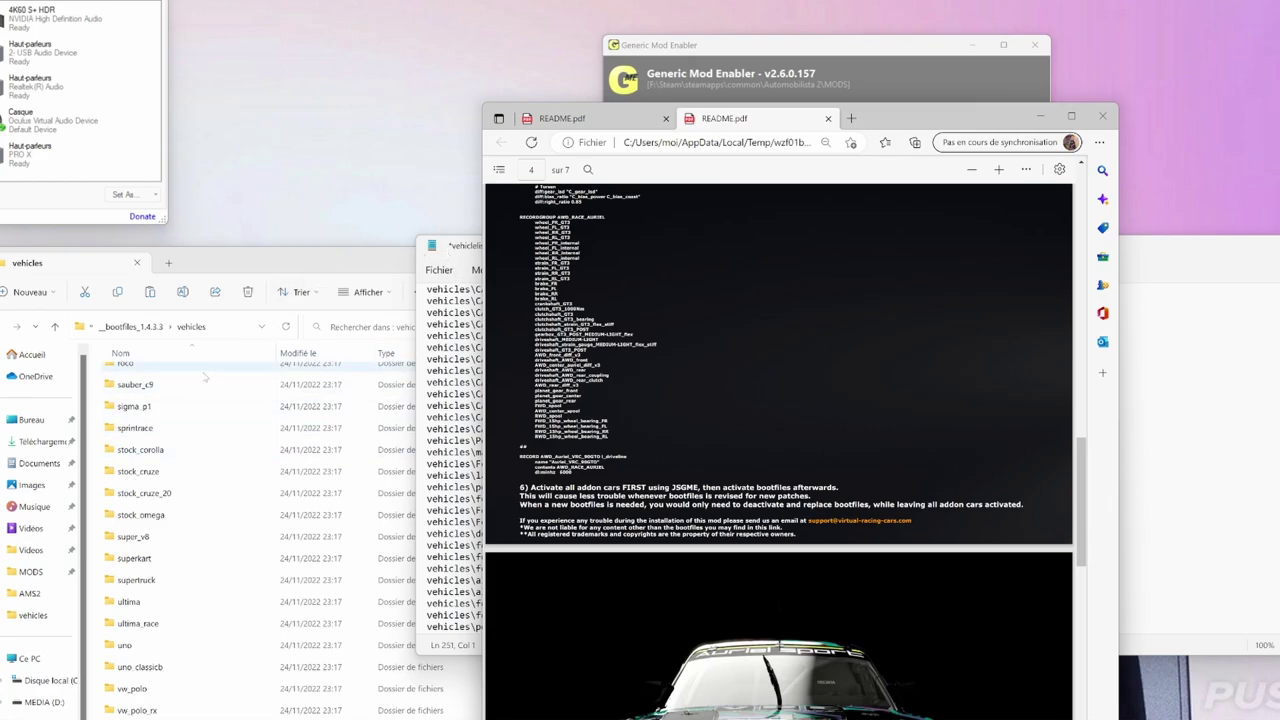
Return to the MODS folder, open the Readme text document and move its window so the instructions can be read
click(141, 327)
click(141, 327)
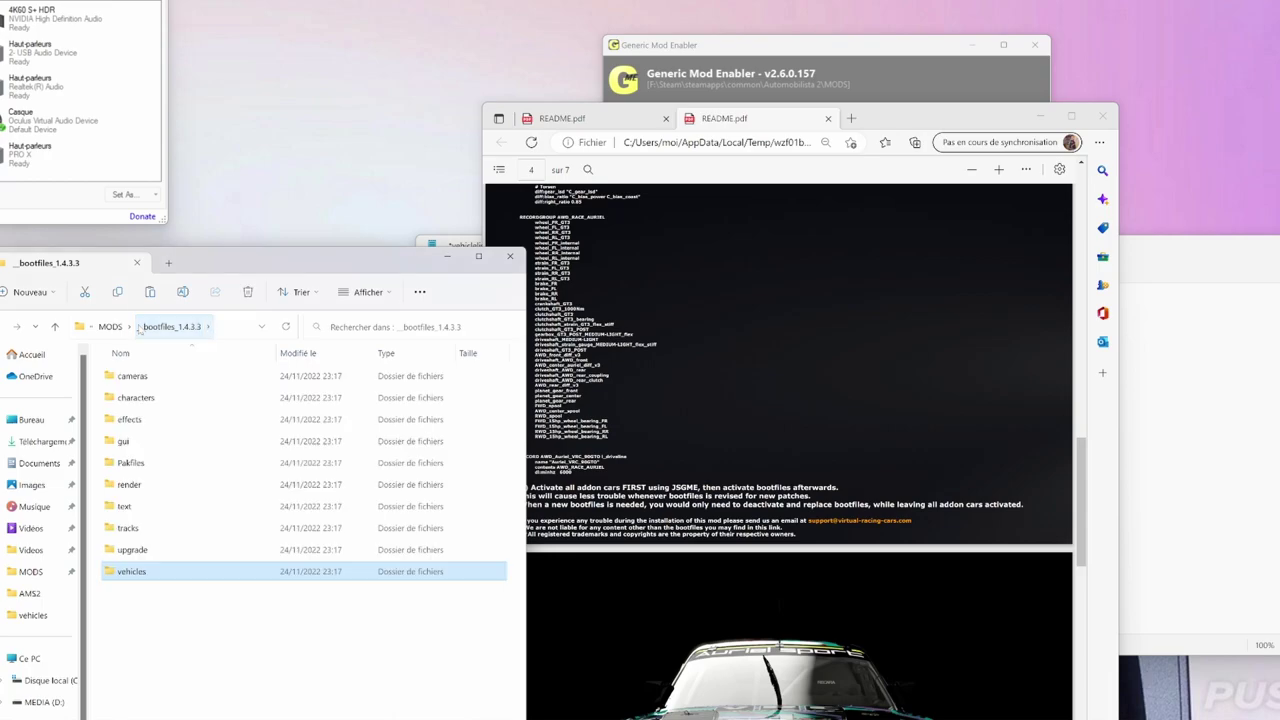
click(114, 327)
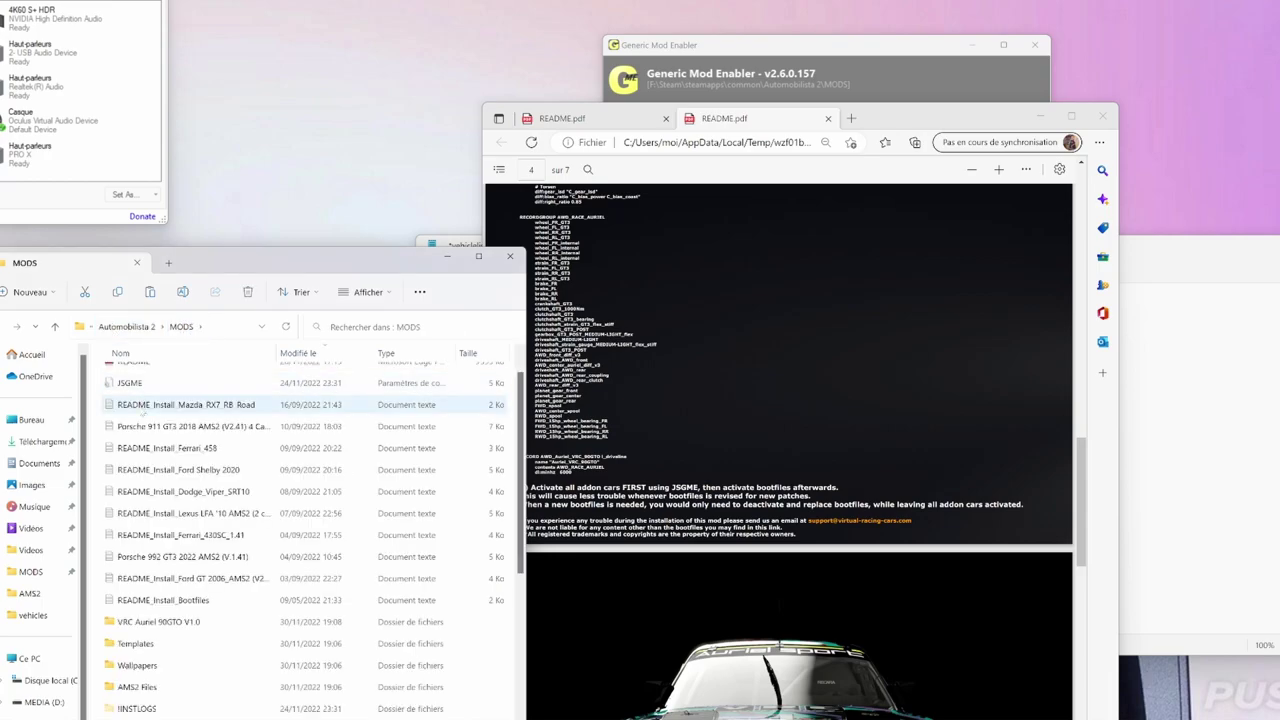
scroll(160, 600, down, 1)
scroll(160, 600, down, 4)
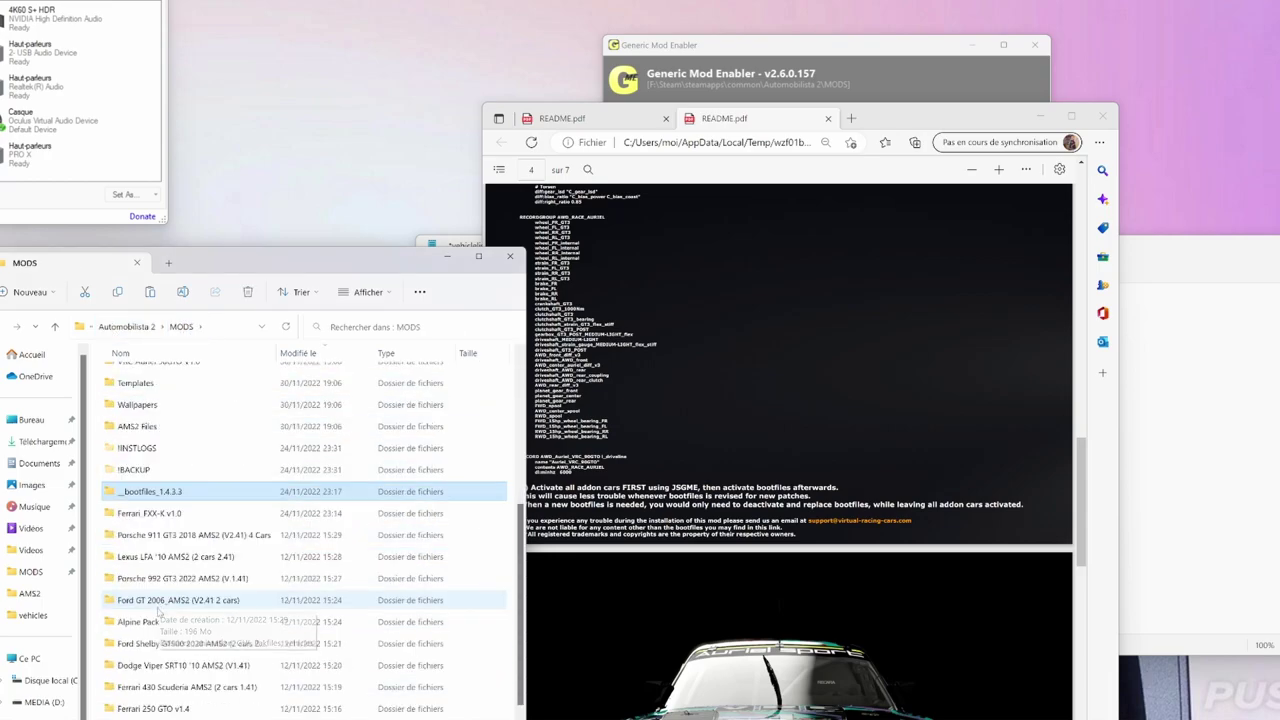
scroll(158, 614, up, 5)
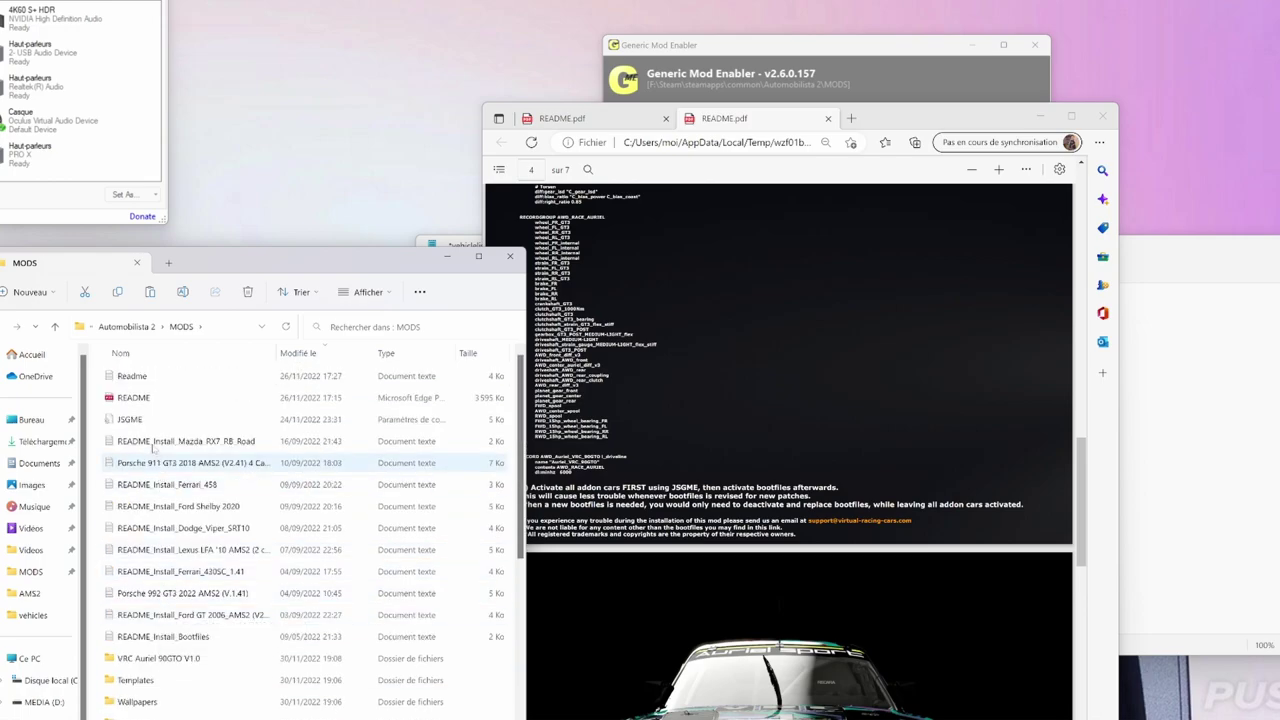
double_click(135, 376)
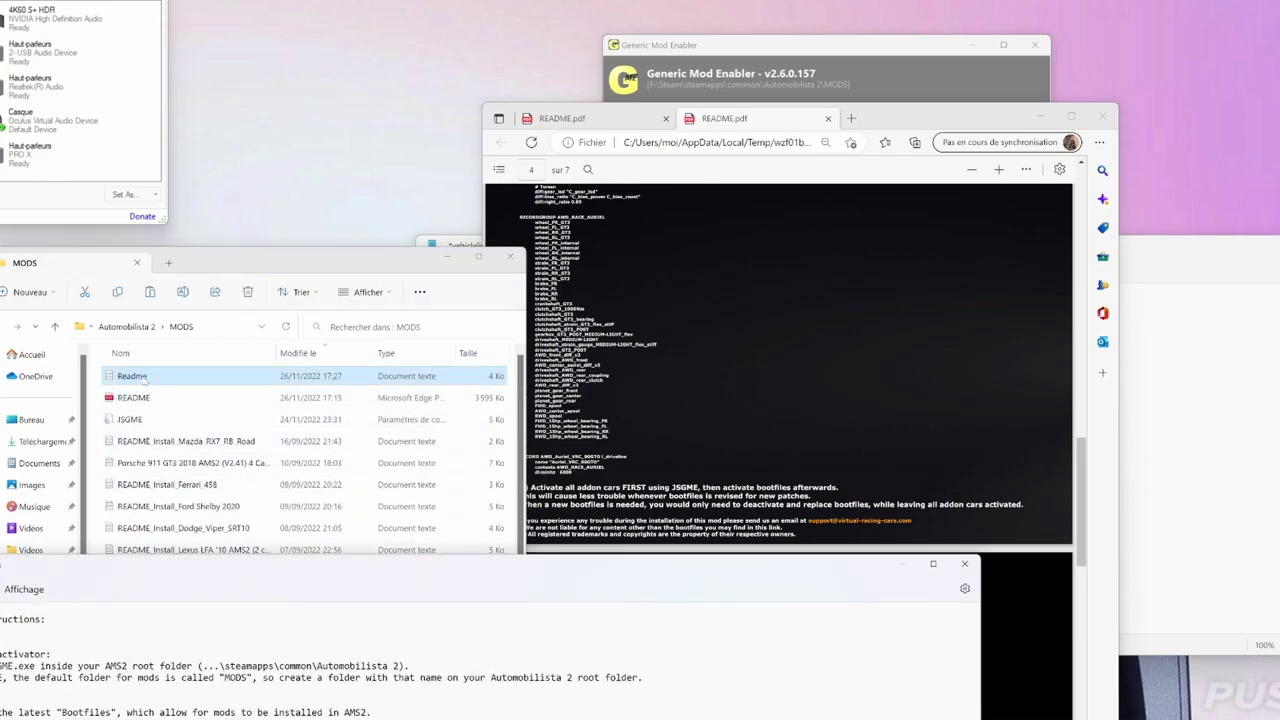
drag(305, 401, 522, 0)
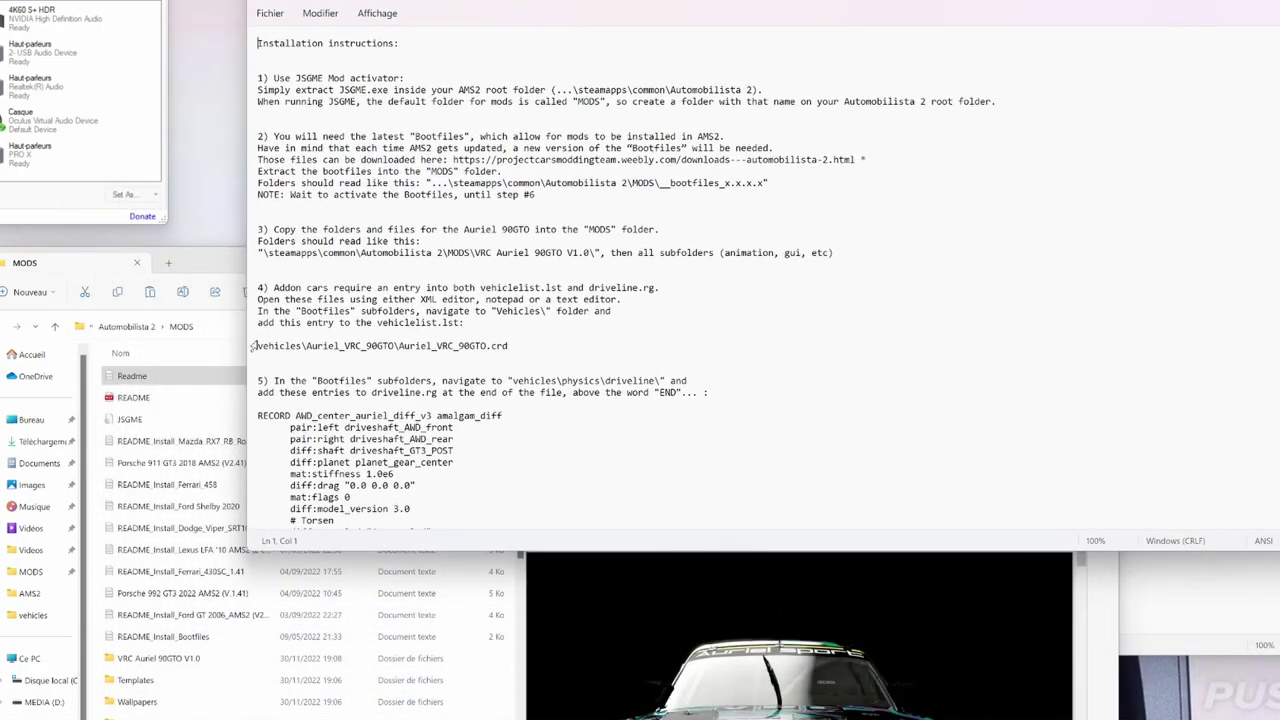
Copy the entry vehicles\Auriel_VRC_90GTO\Auriel_VRC_90GTO.crd from the Readme and paste it as the last line of vehiclelist
drag(253, 345, 508, 345)
right_click(490, 346)
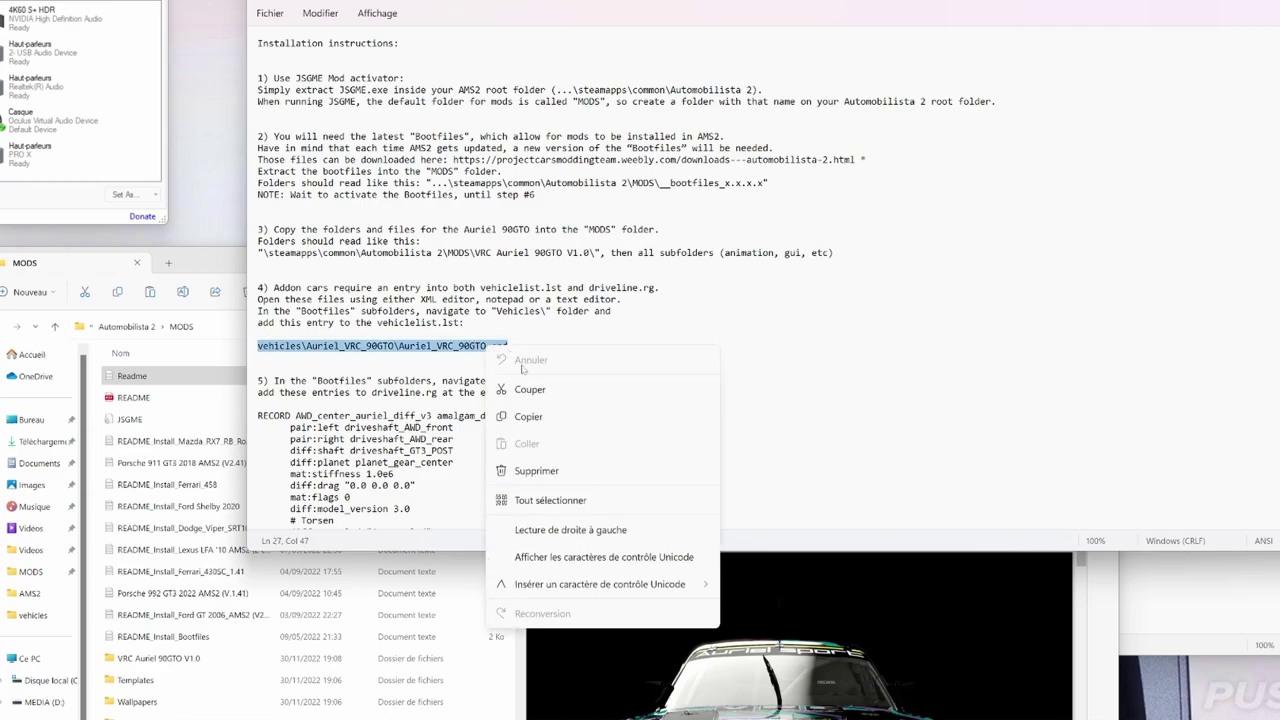
click(529, 417)
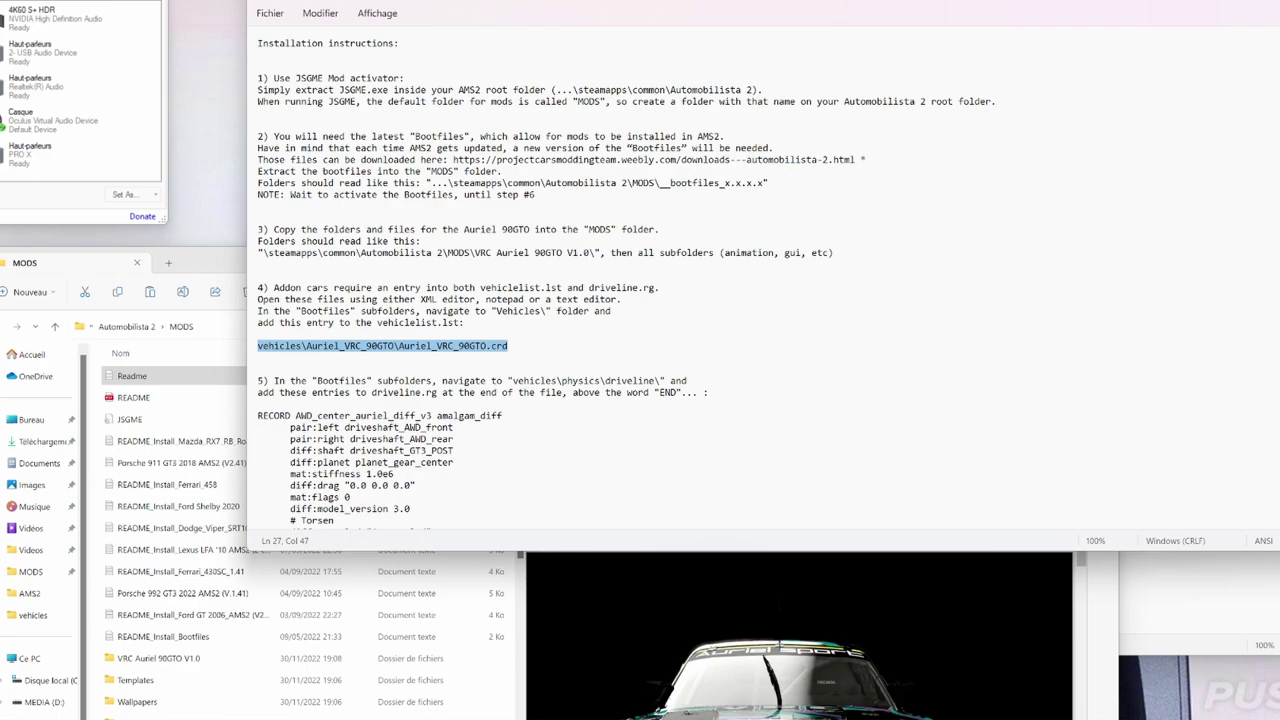
key(alt+Tab)
scroll(584, 458, down, 3)
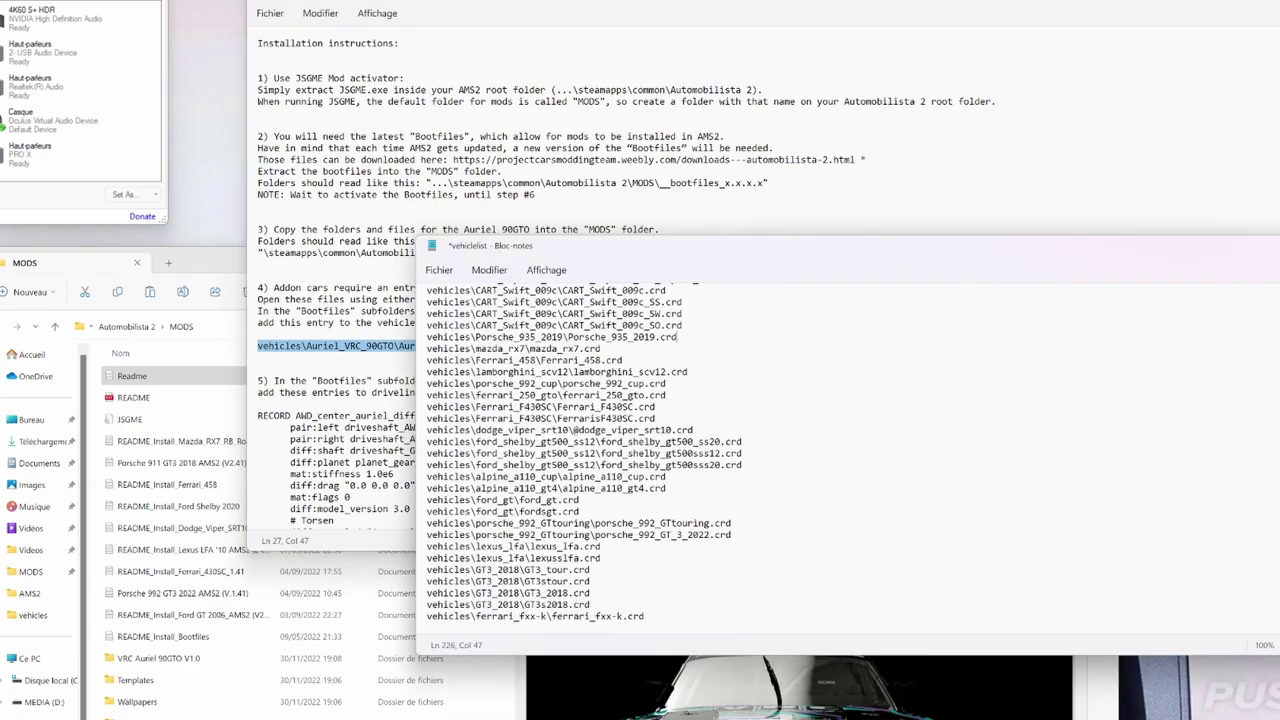
key(Return)
key(ctrl+v)
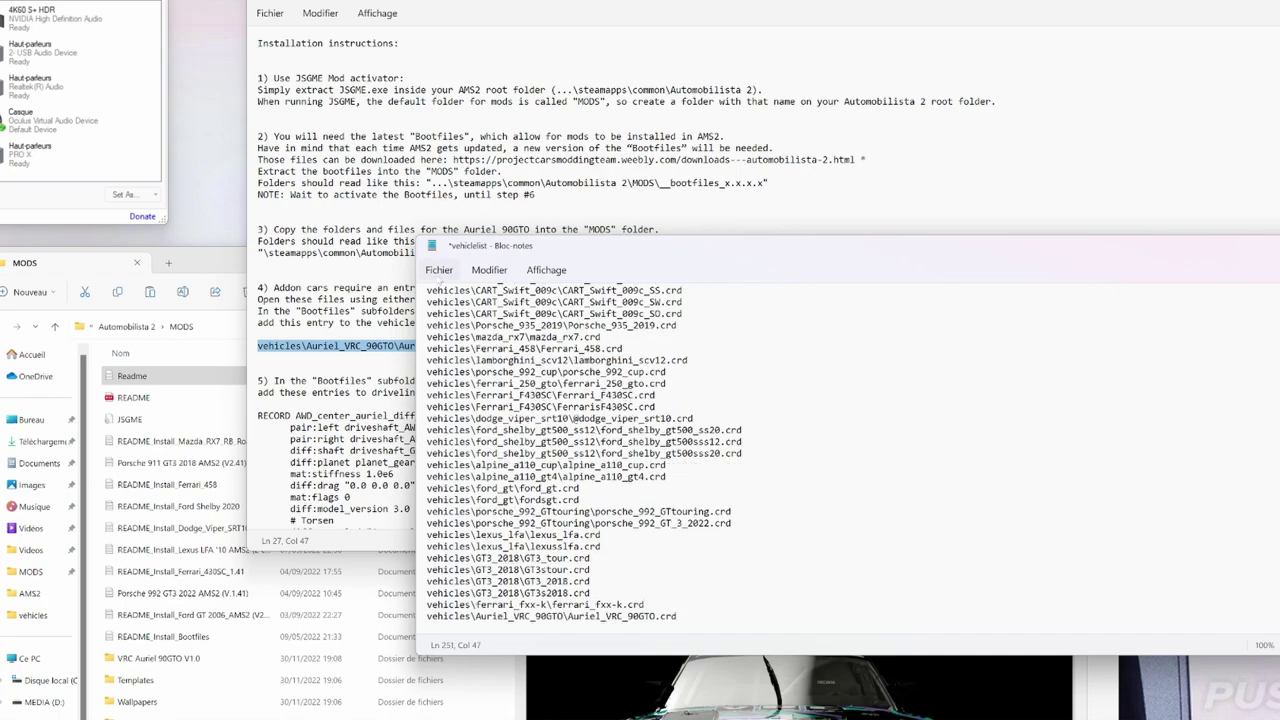
Save the edited vehiclelist file and close it
click(439, 270)
click(470, 361)
drag(1262, 248, 715, 270)
click(939, 268)
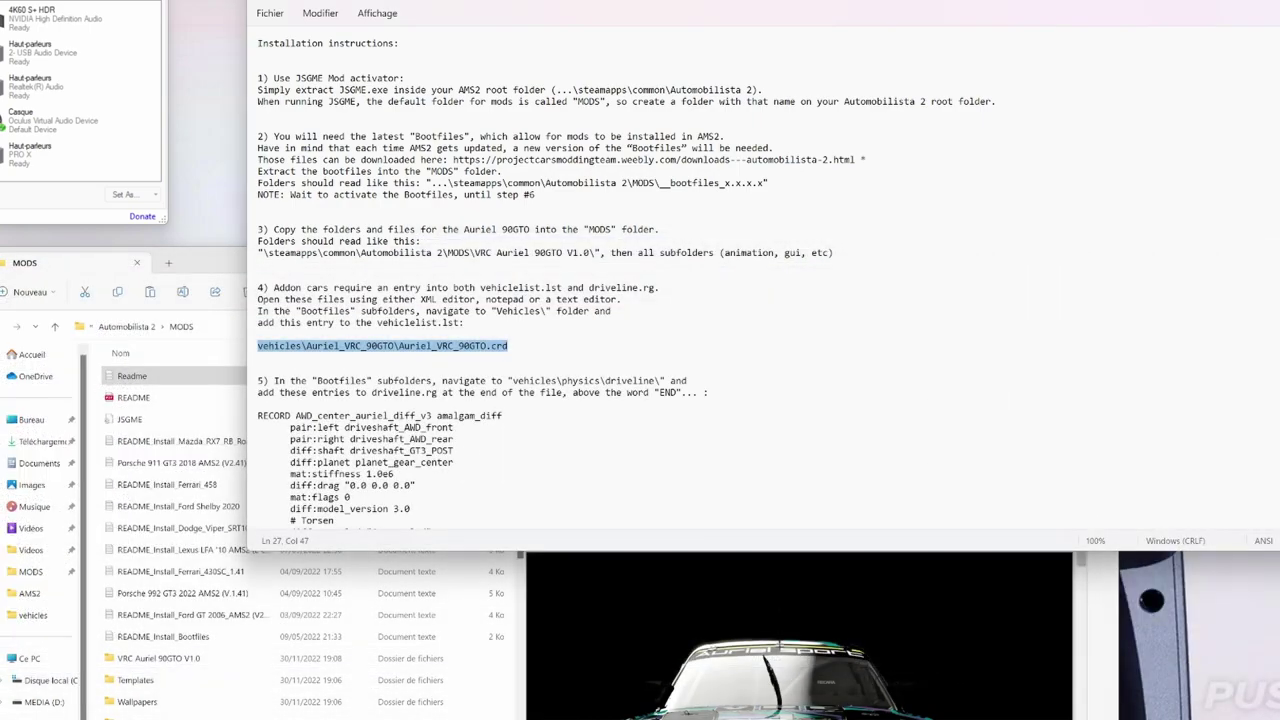
Review step 5 of the Readme, then open the vehicles folder inside __bootfiles_1.4.3.3 and reposition its window
scroll(626, 278, down, 4)
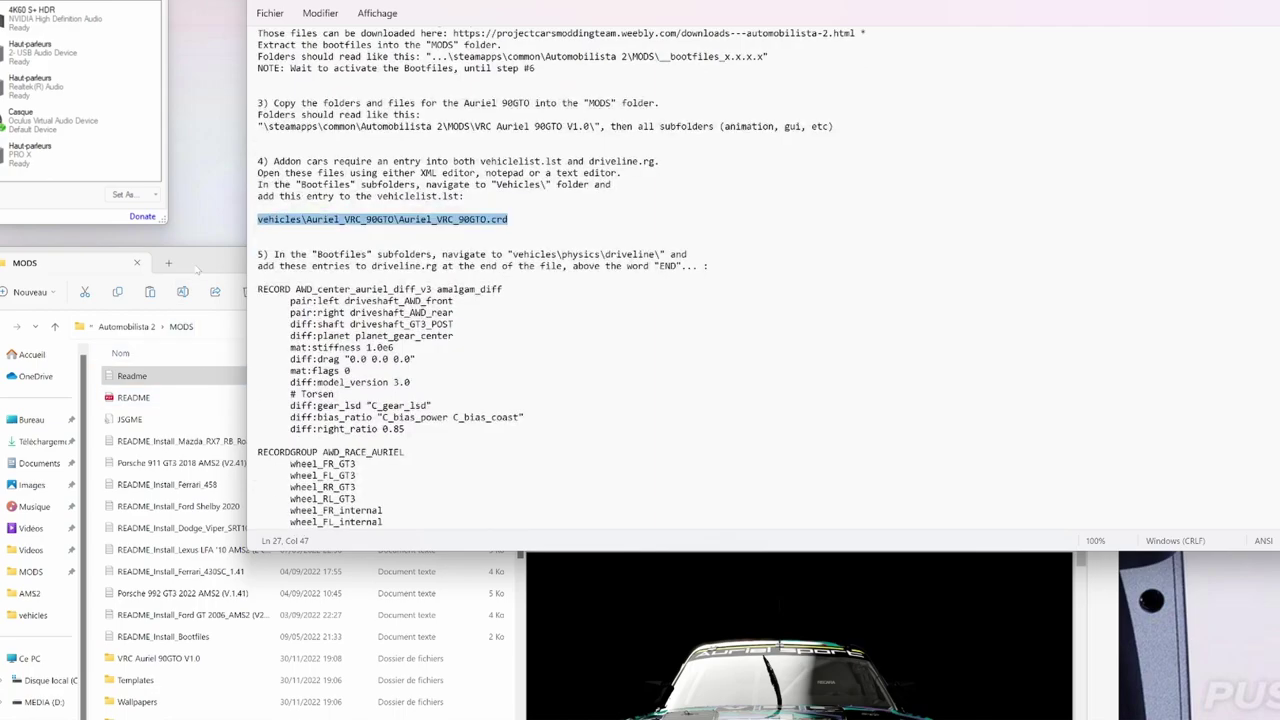
click(198, 263)
scroll(145, 650, down, 3)
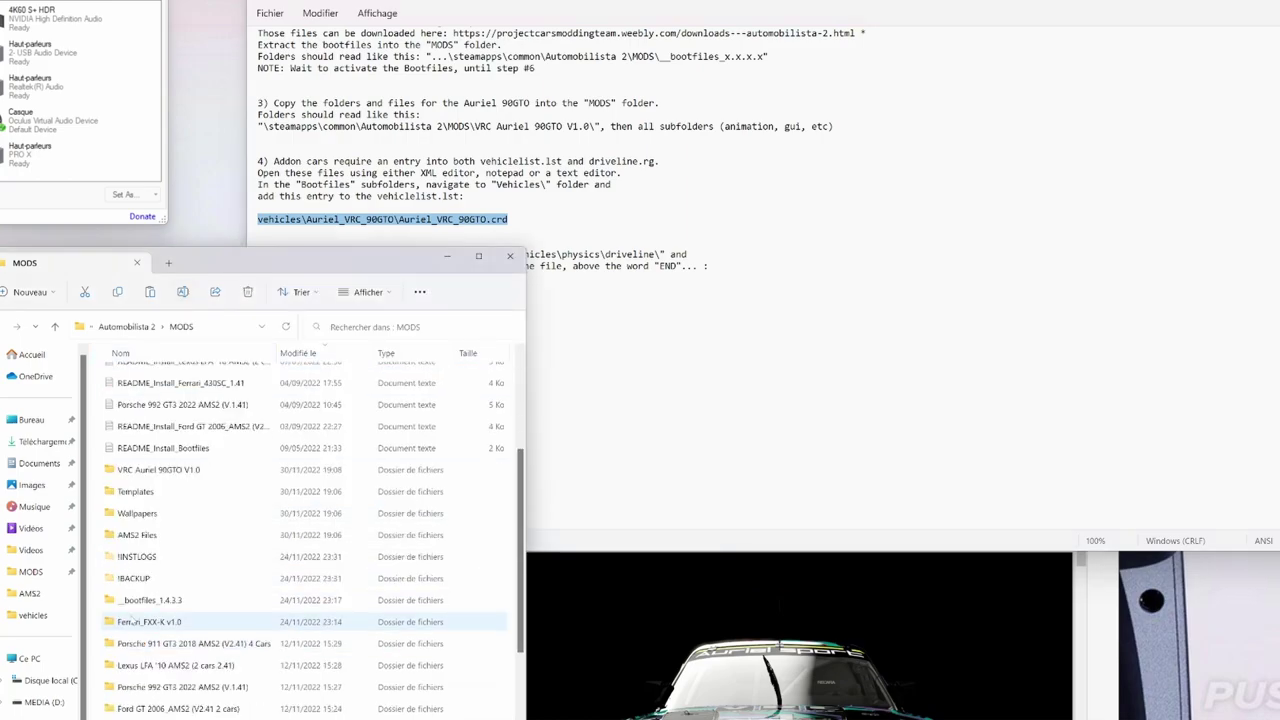
double_click(135, 601)
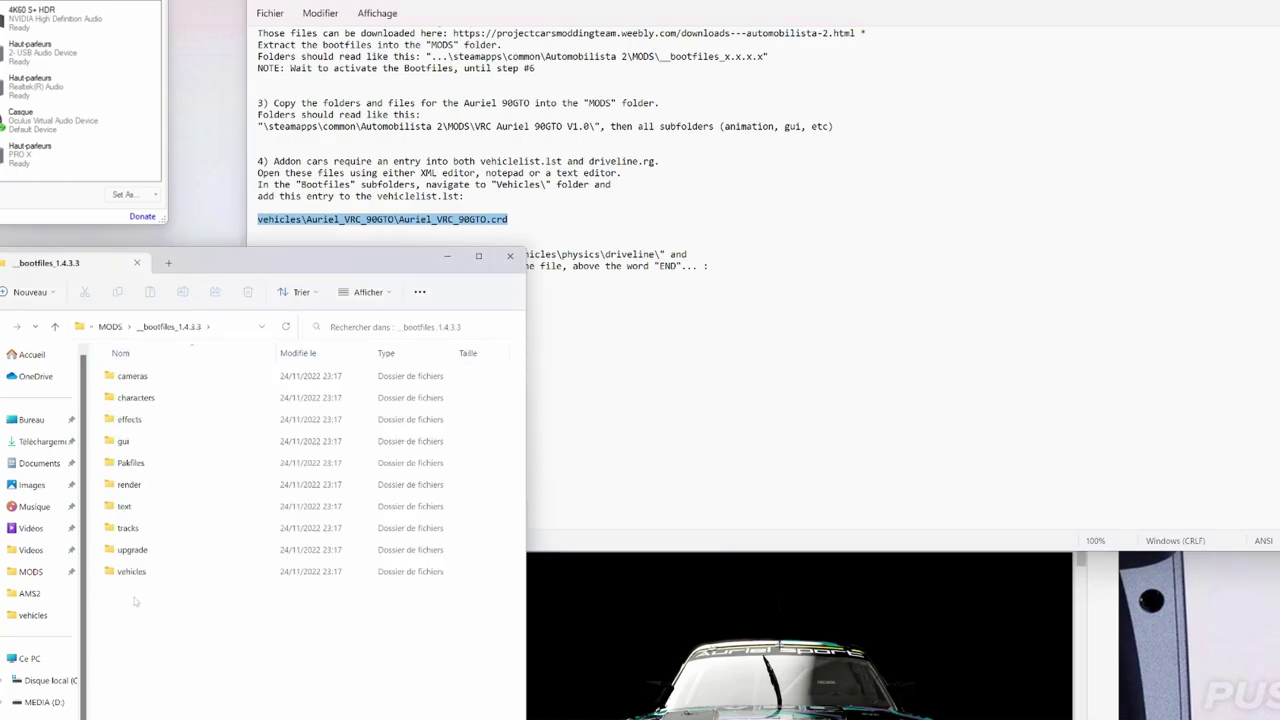
double_click(133, 573)
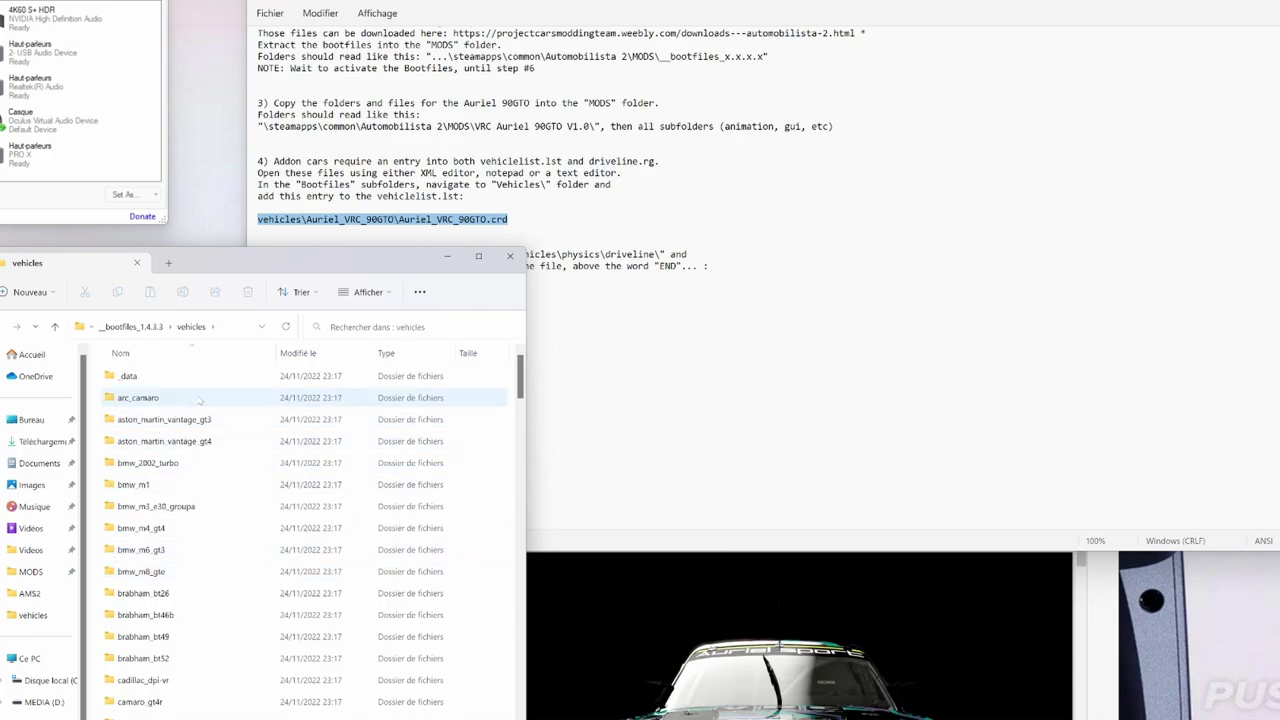
drag(285, 271, 358, 229)
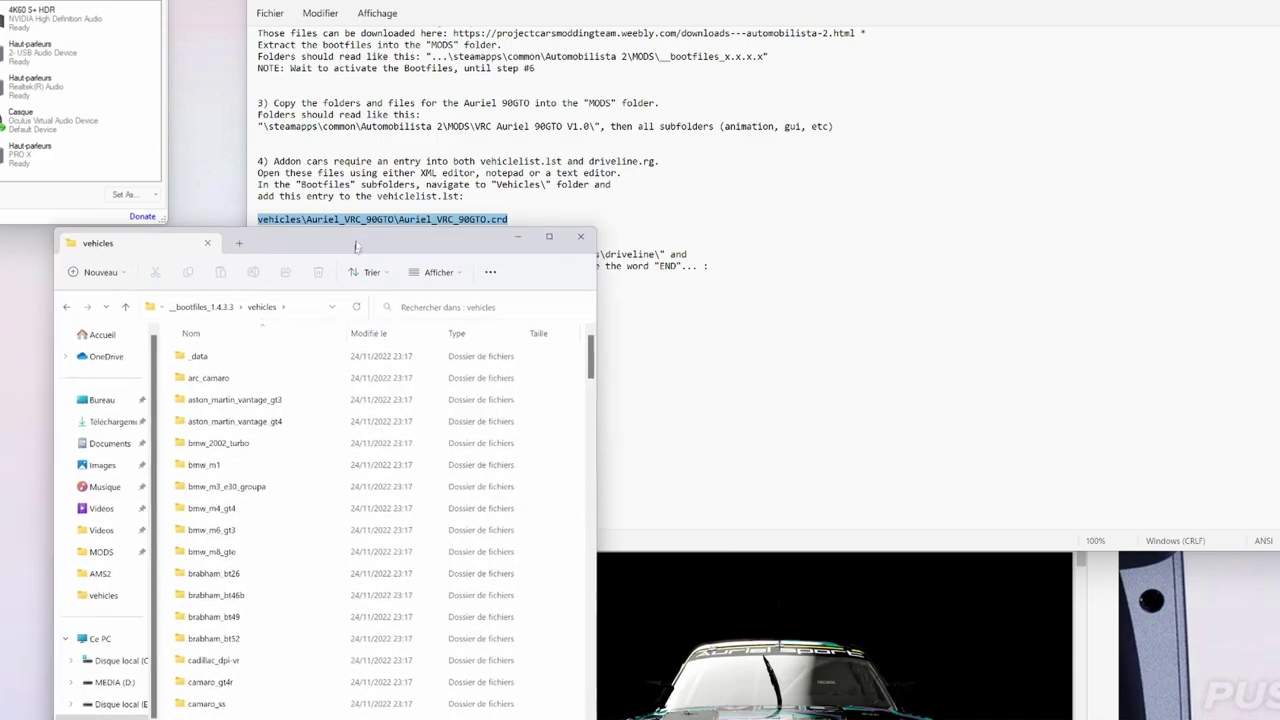
Go to the physics\driveline subfolder of vehicles and open the driveline RG file
scroll(240, 500, down, 5)
scroll(237, 518, down, 20)
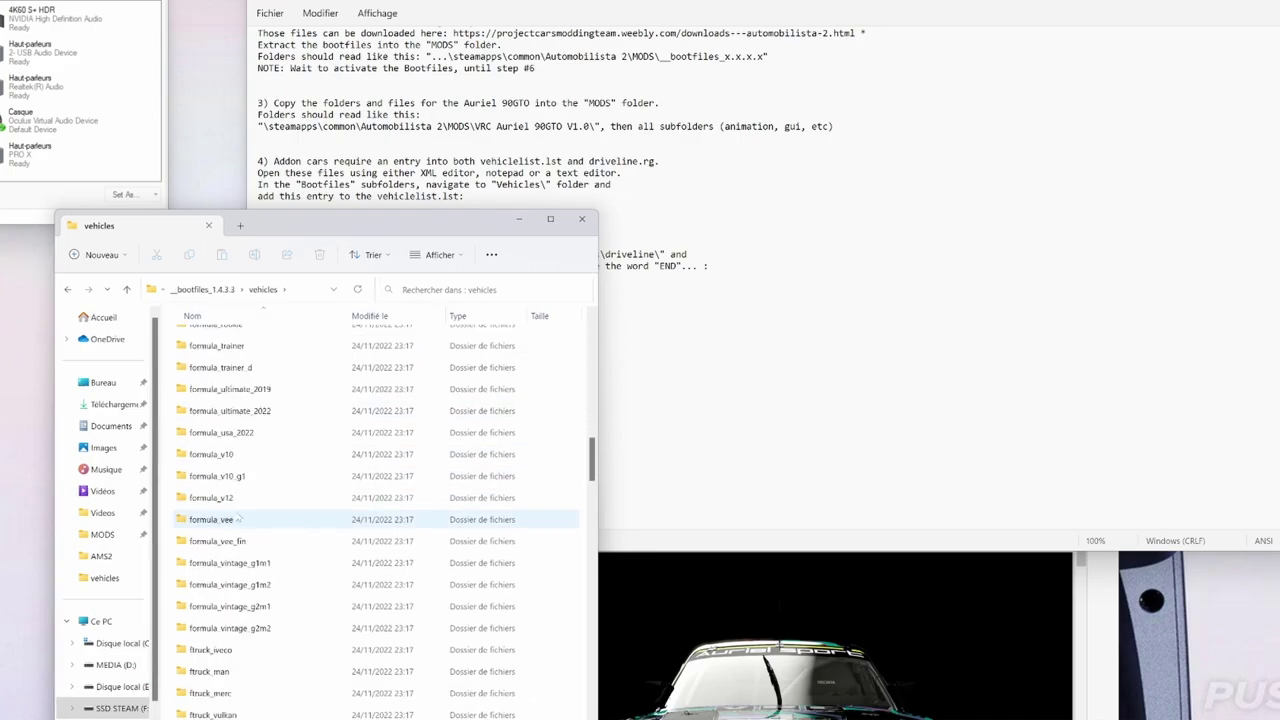
scroll(233, 512, down, 10)
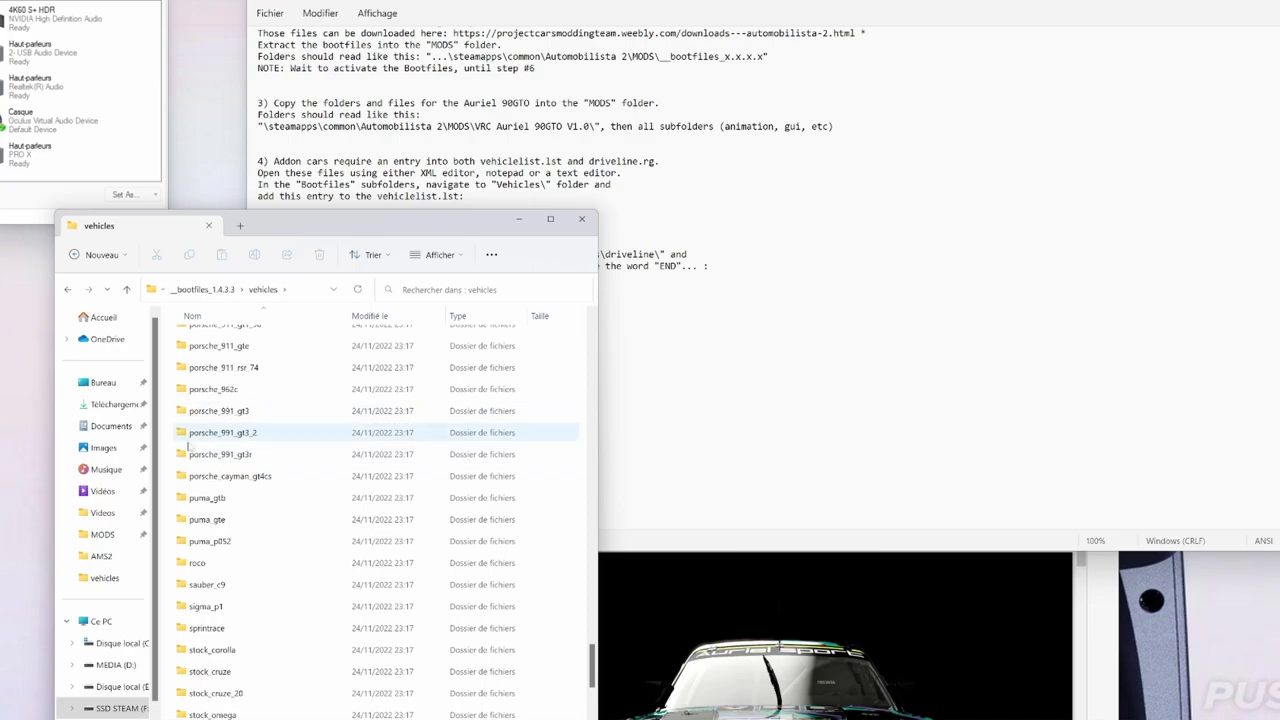
scroll(193, 422, up, 2)
click(200, 423)
double_click(200, 423)
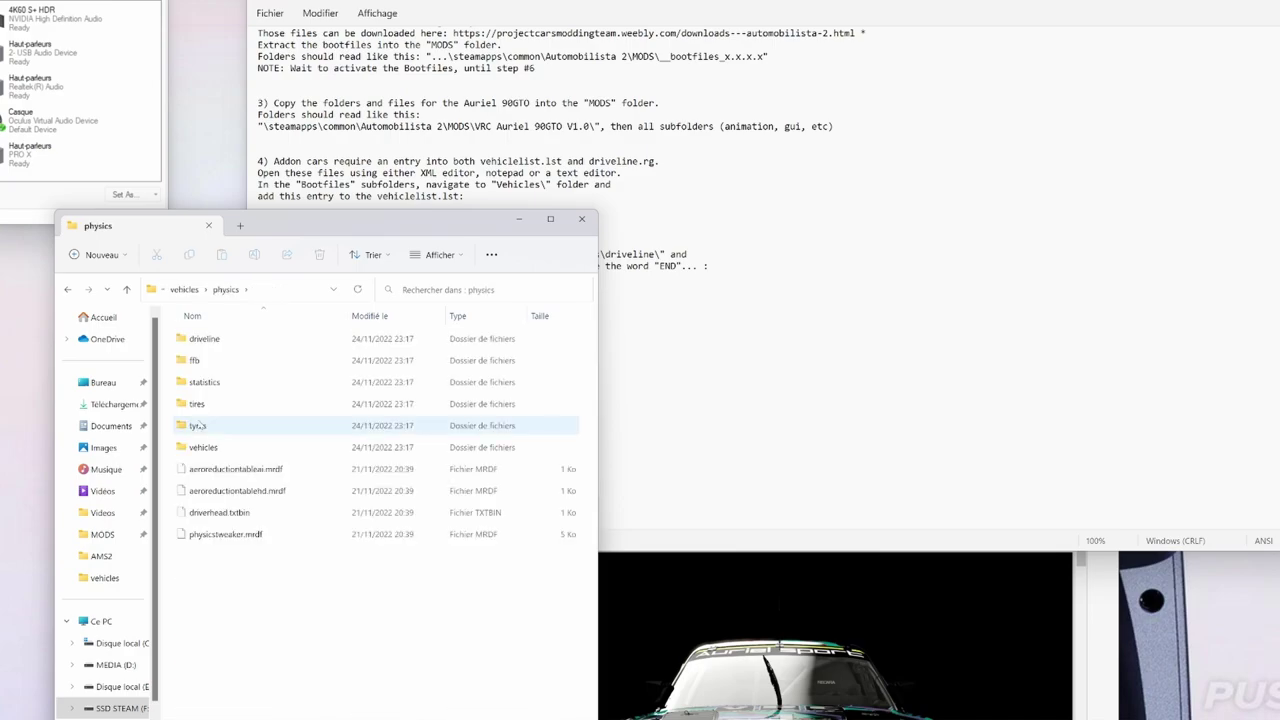
double_click(206, 341)
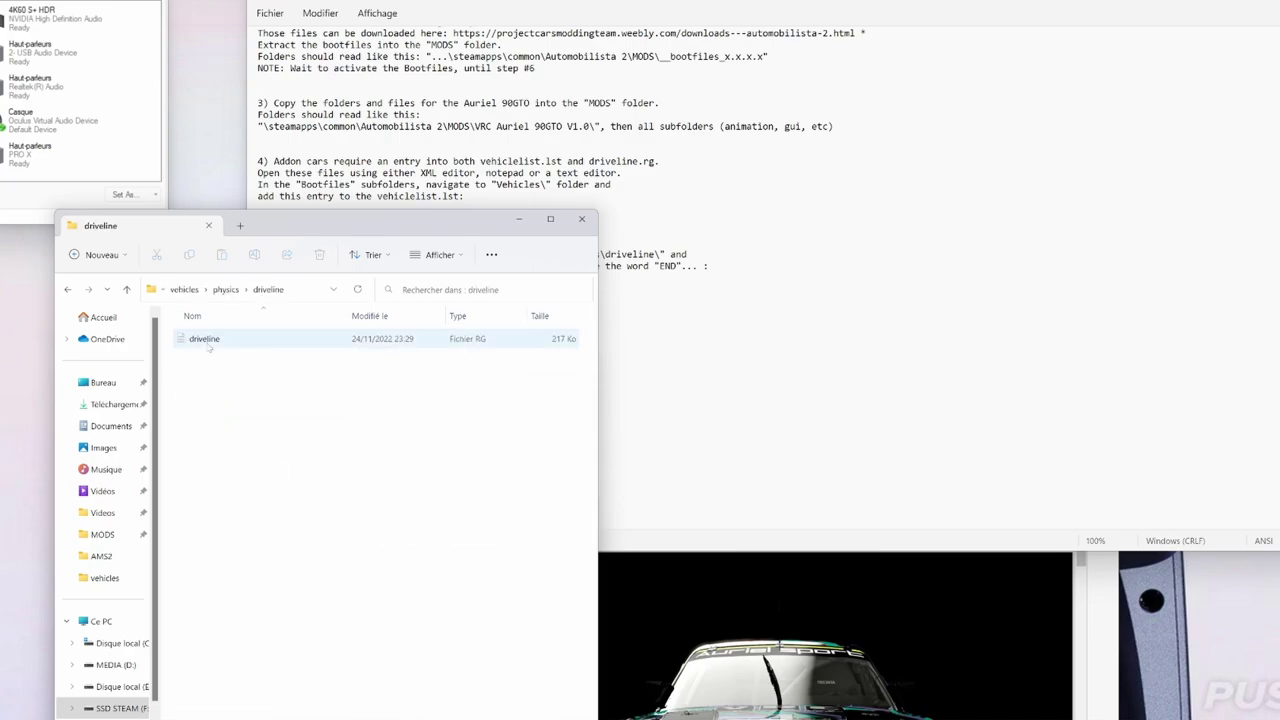
double_click(204, 340)
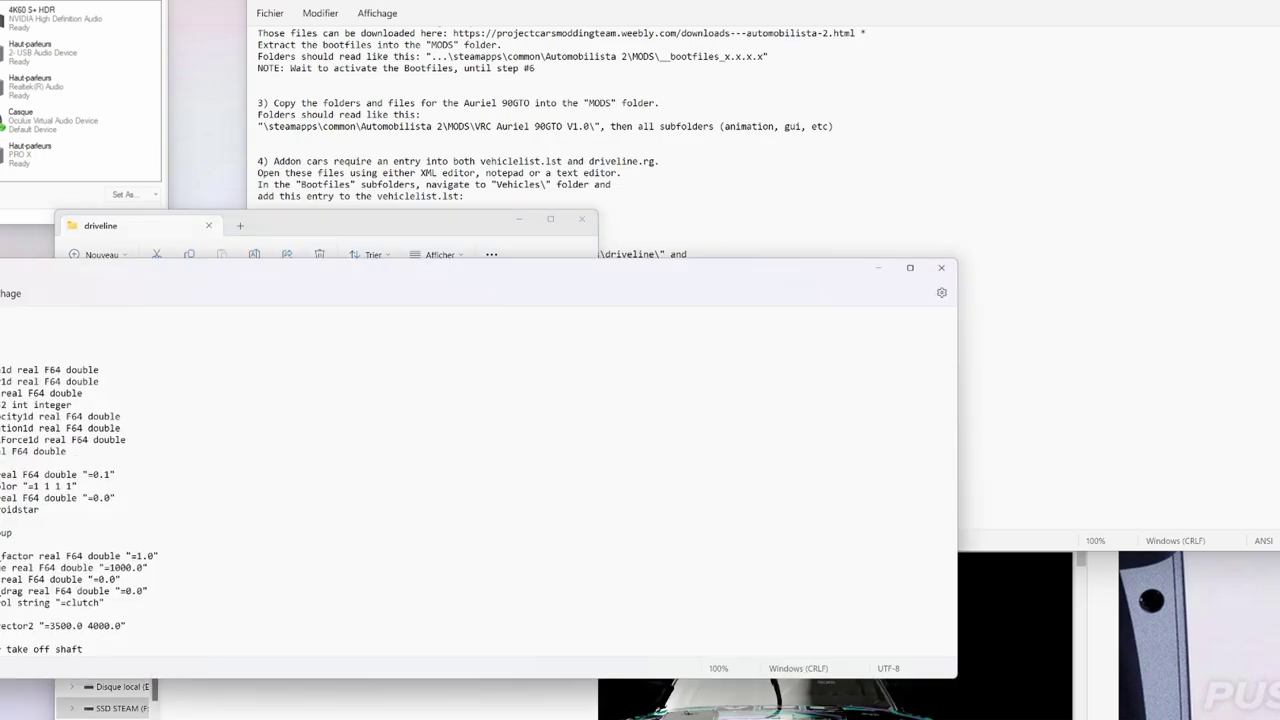
Add two line breaks after the final FERRARI_FXX-K record, above the ############# line near the end of the driveline file
scroll(640, 360, down, 10)
scroll(640, 360, down, 20)
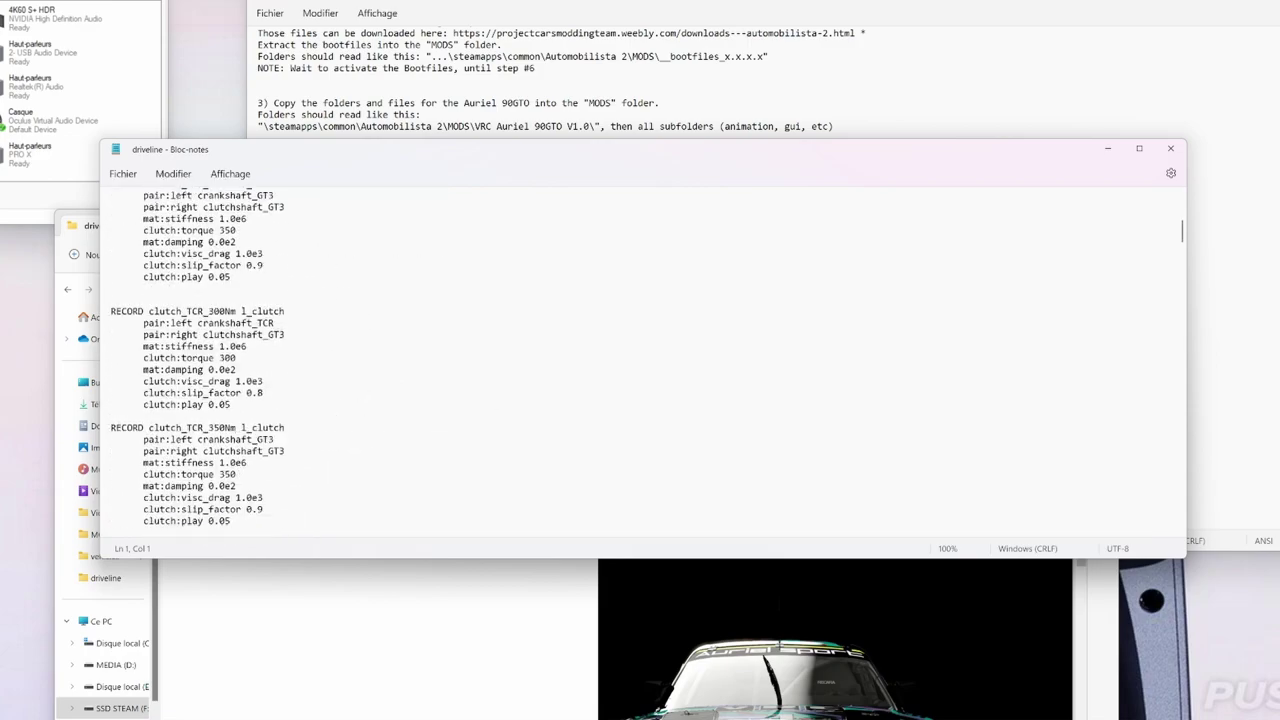
drag(1181, 238, 1196, 557)
click(361, 461)
key(Down)
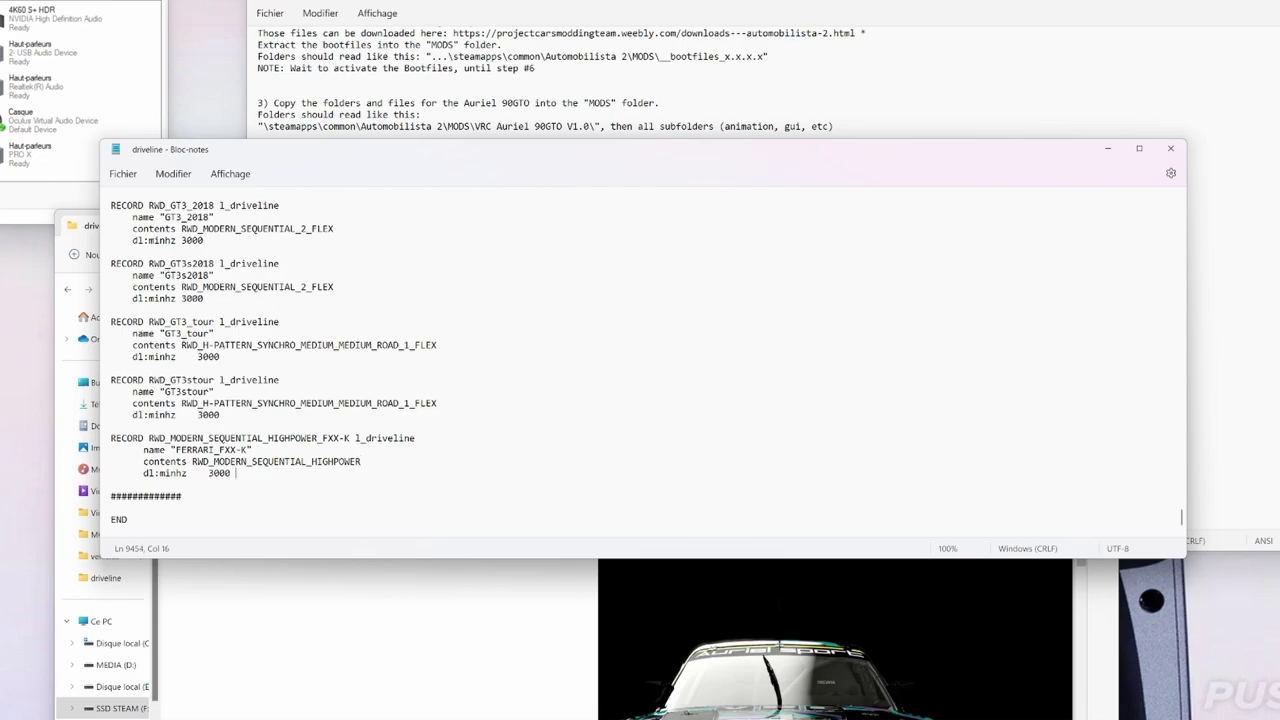
key(Return)
key(Return)
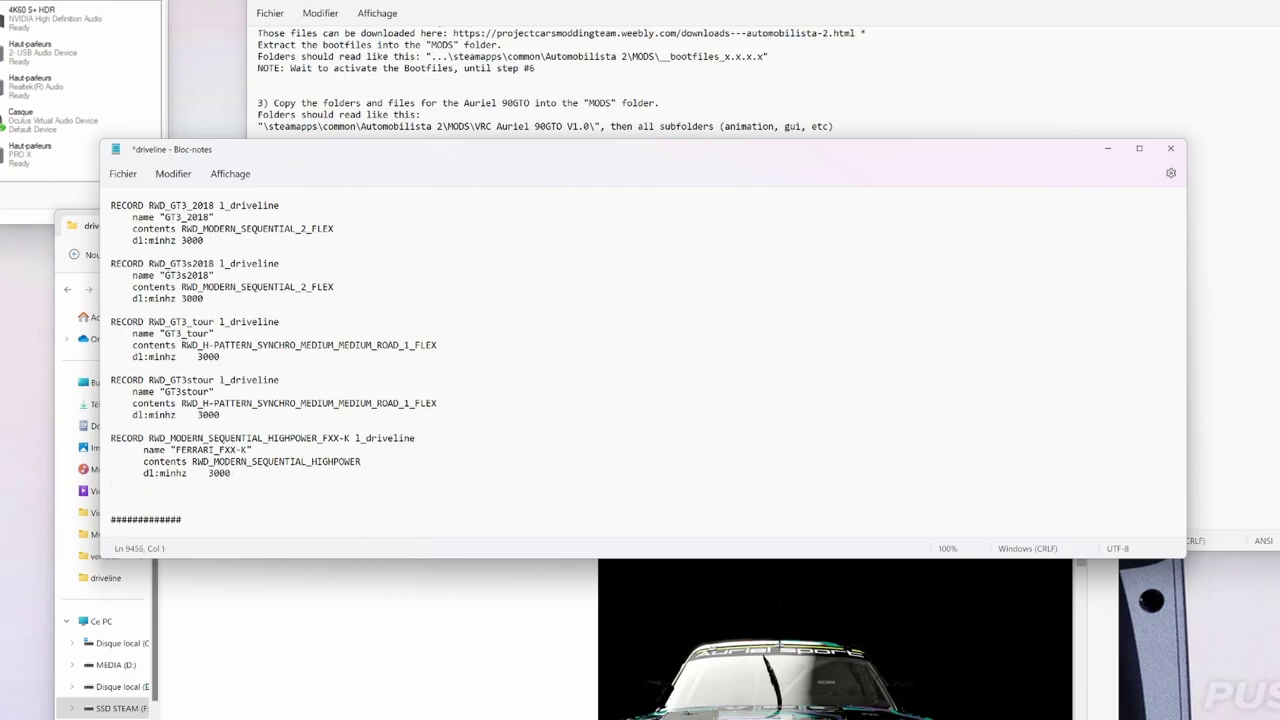
Move the driveline file window aside and copy the Readme's step 5 driveline entries, beginning at RECORD AWD_center_auriel_diff_v3 amalgam_diff
drag(376, 160, 366, 344)
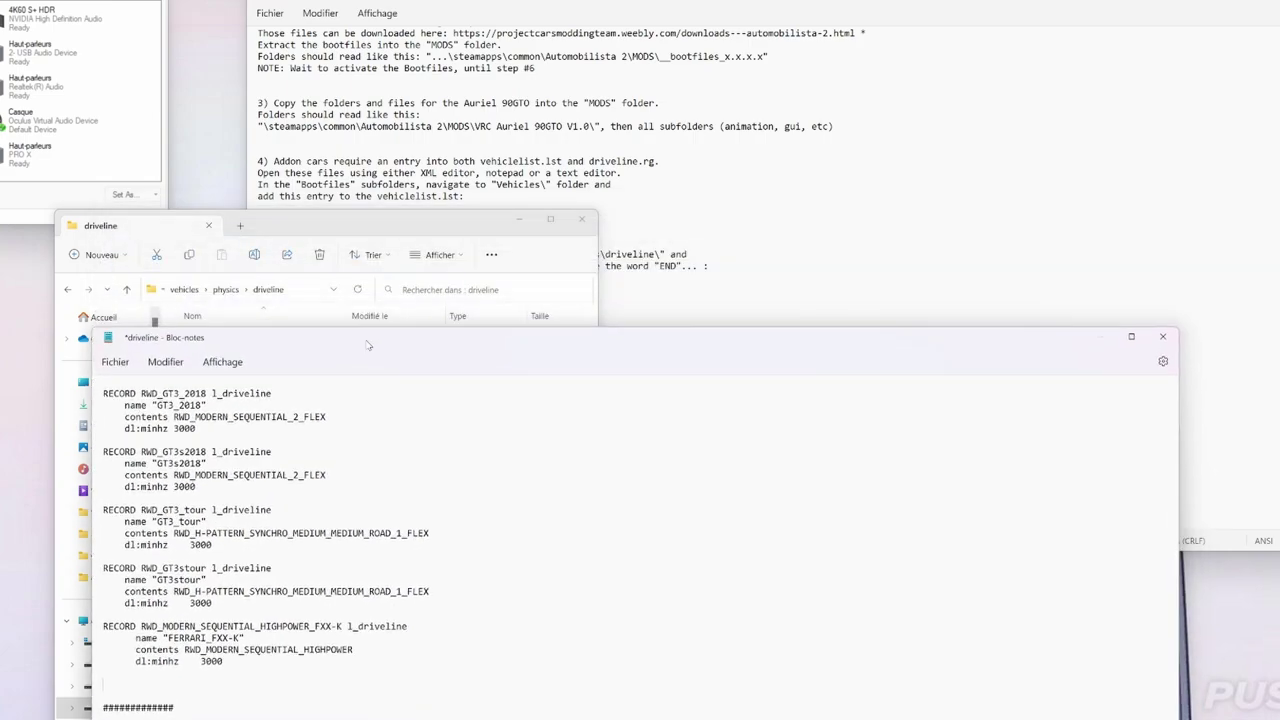
click(360, 316)
scroll(700, 270, down, 15)
drag(258, 372, 260, 161)
click(372, 407)
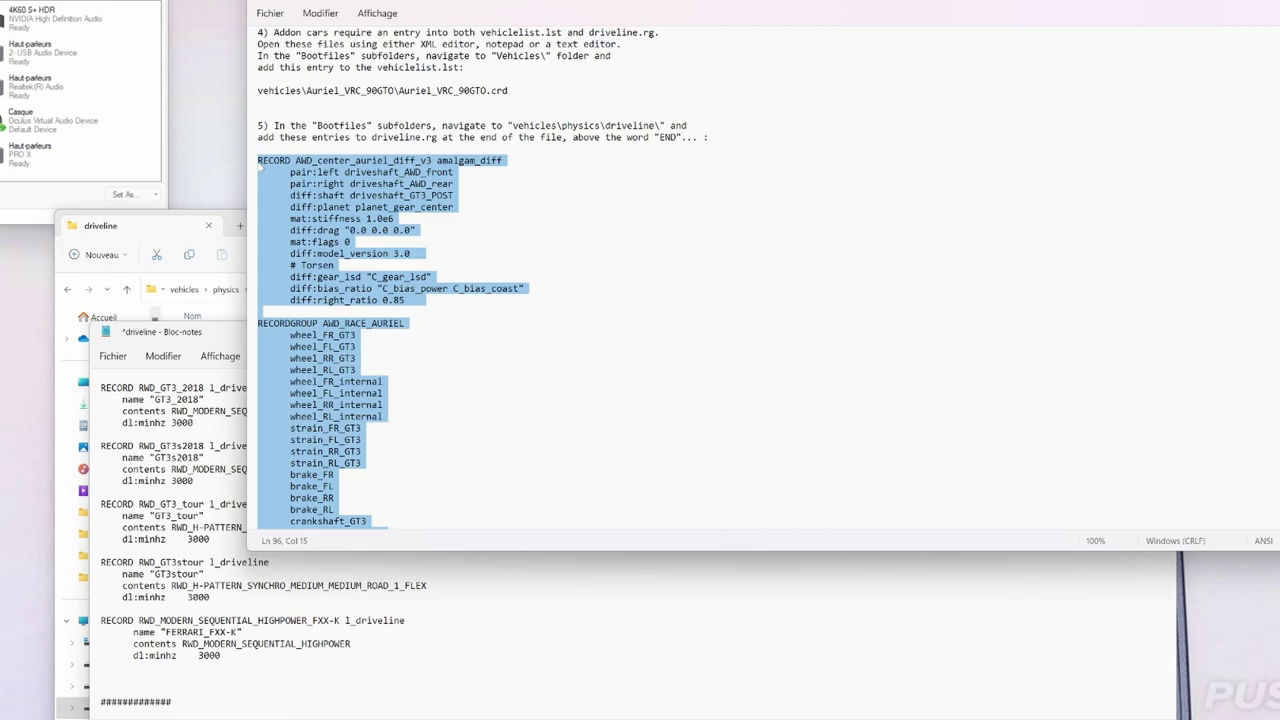
right_click(287, 184)
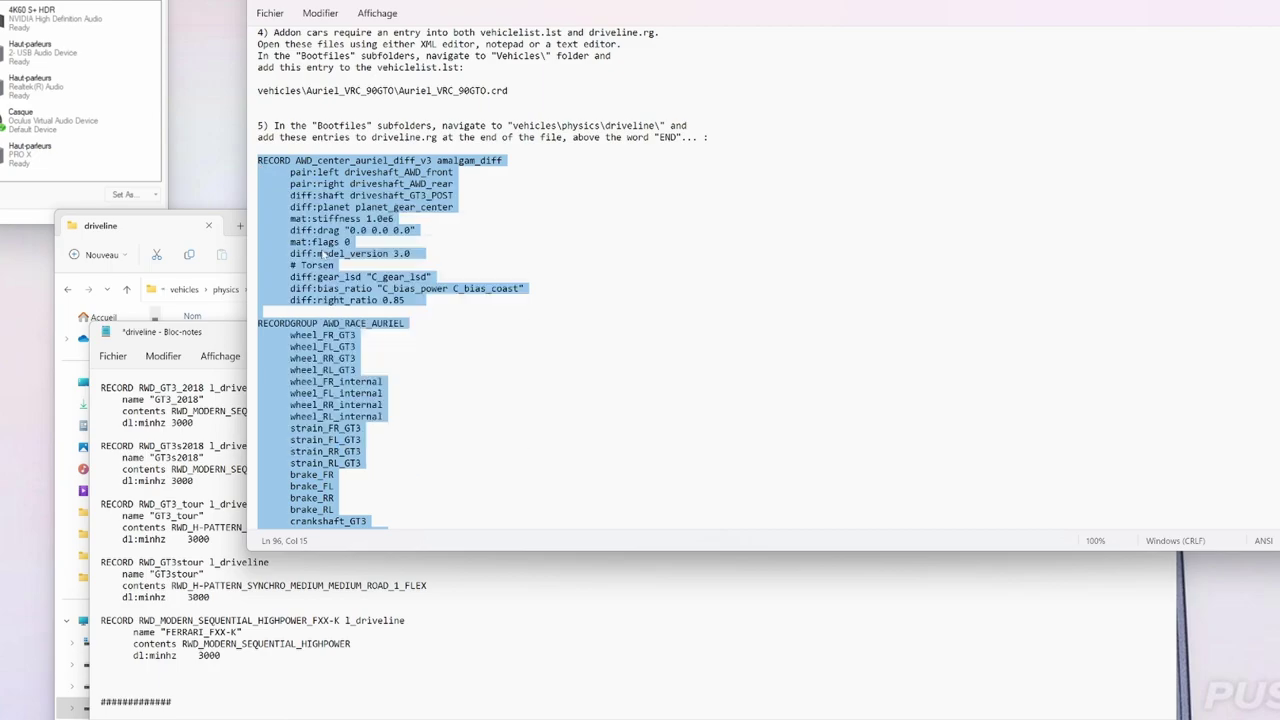